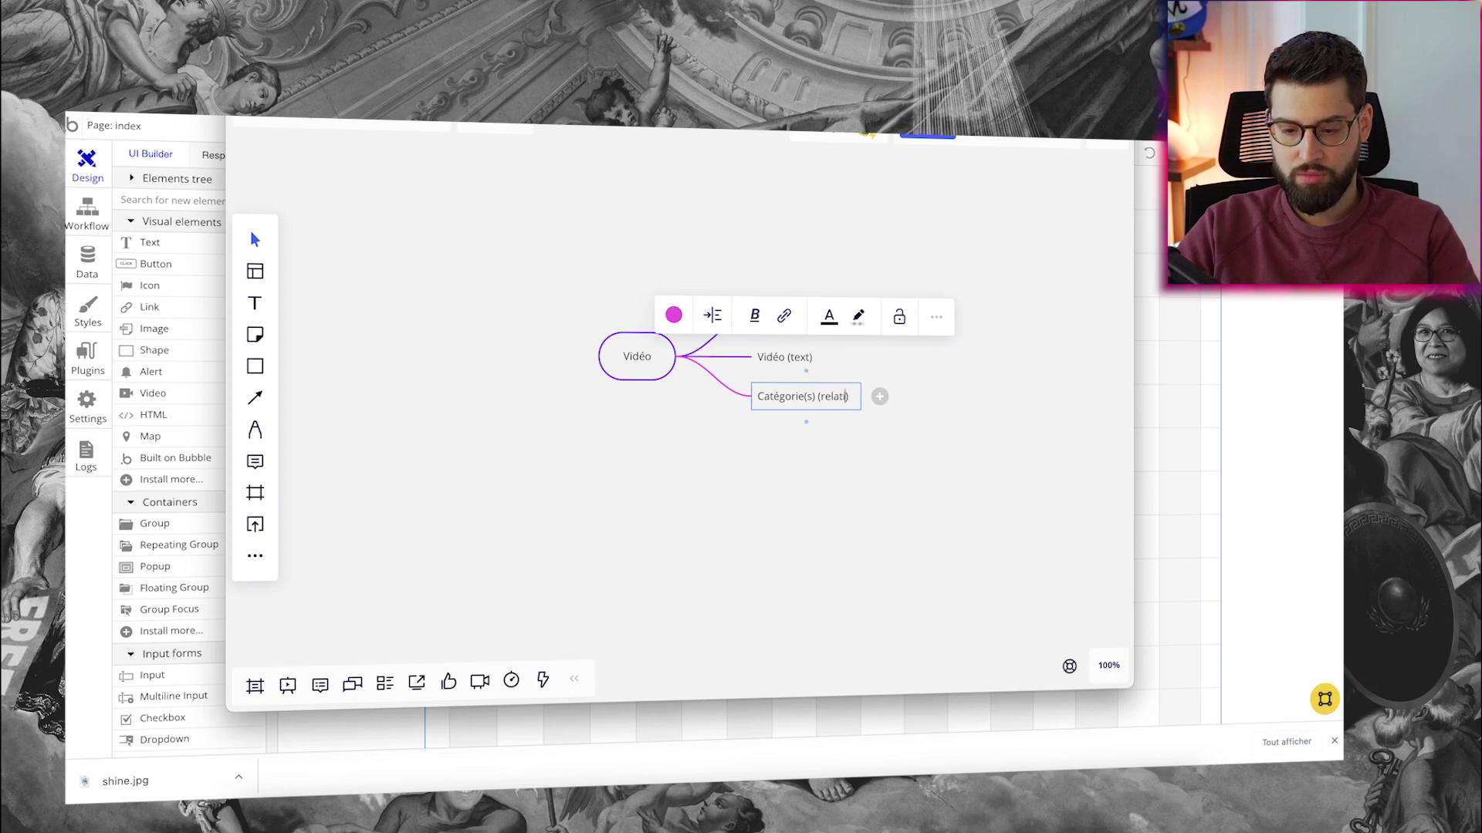
Step: Complete the Vidéo node's category branch as "Catégorie(s) (relation Categ)" and add a separate mind map root named "Categ" below it
type("Categ")
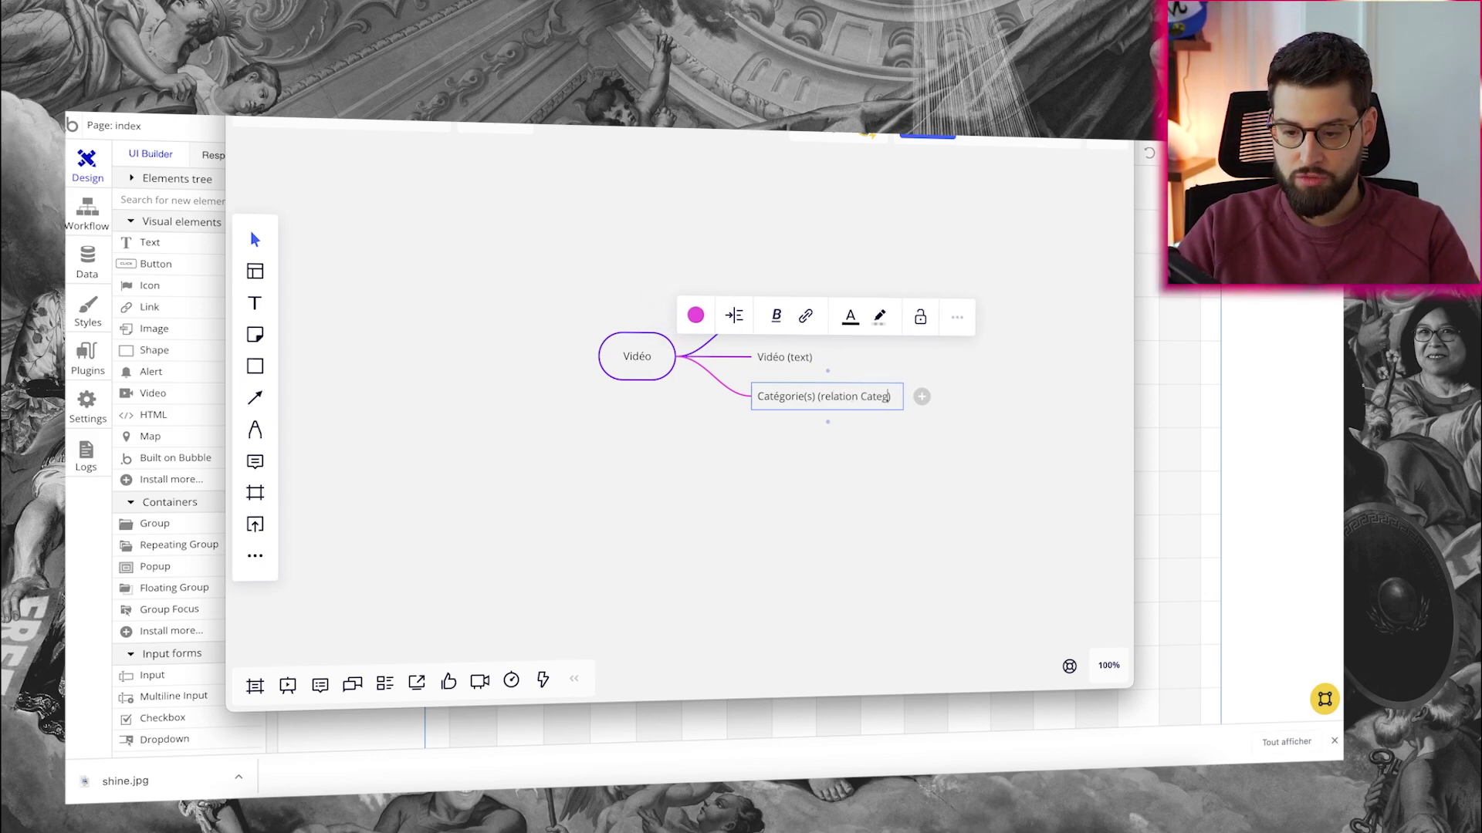
left_click(794, 508)
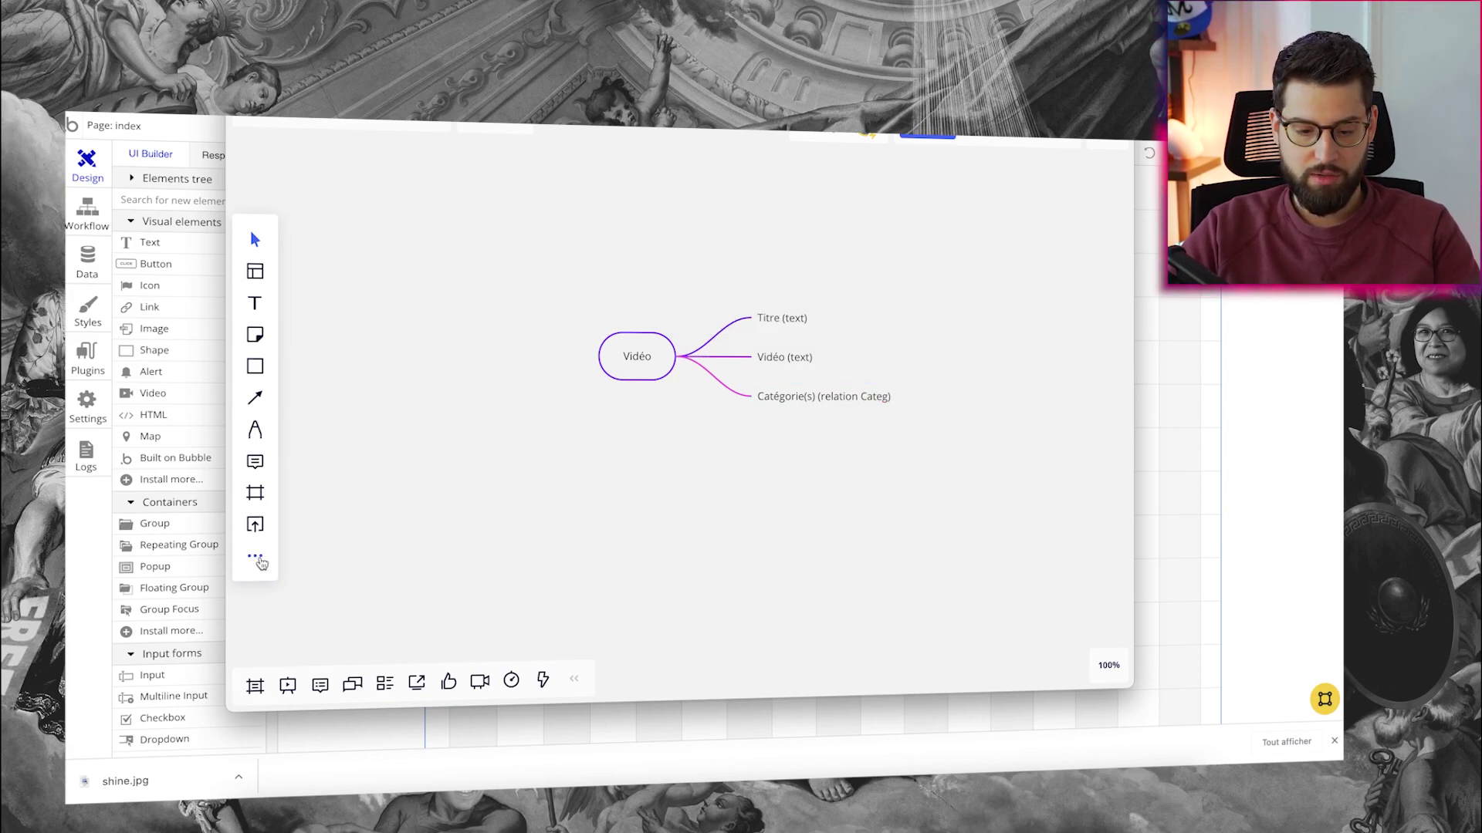
left_click(255, 555)
left_click(383, 473)
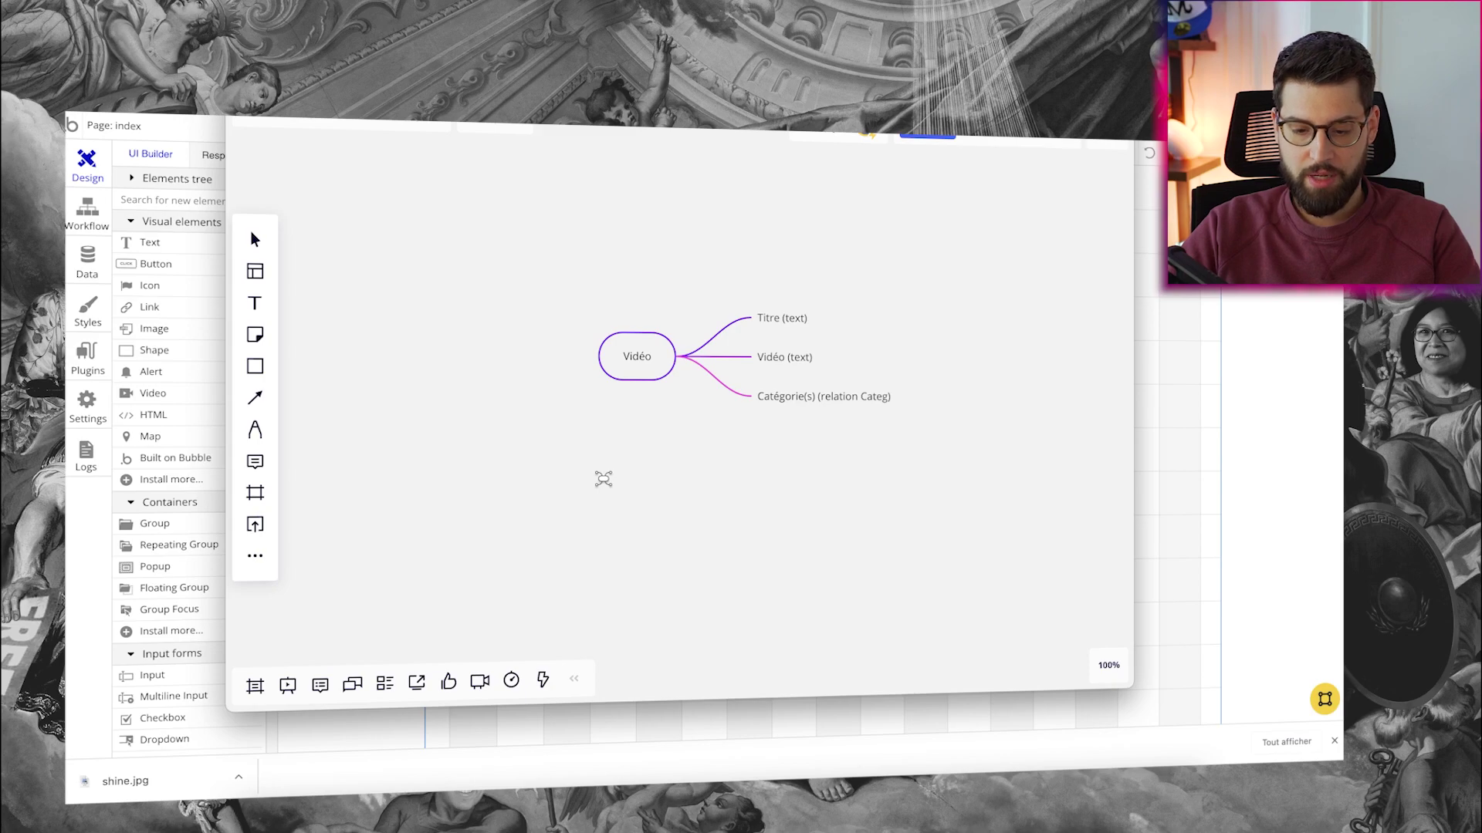
left_click(602, 478)
type("Categ")
left_click(781, 502)
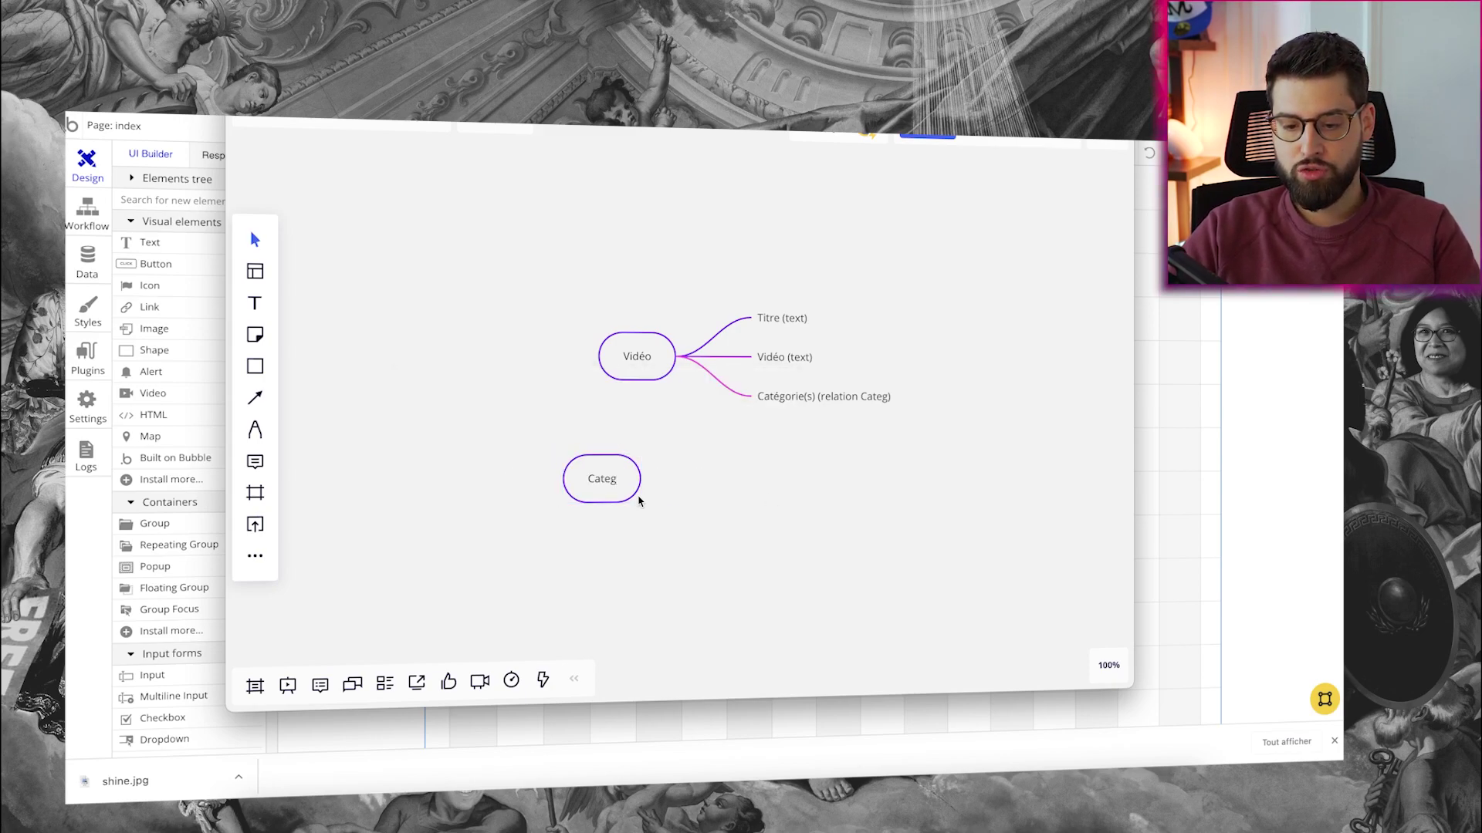
Step: Add a "Nom" branch to the Categ node and move that mind map to the lower right of the Vidéo mind map
left_click(638, 500)
left_click(663, 479)
type("Nom")
left_click_drag(646, 514, 980, 537)
Step: Connect the "Catégorie(s) (relation Categ)" branch to the Categ node with an arrow
left_click(860, 403)
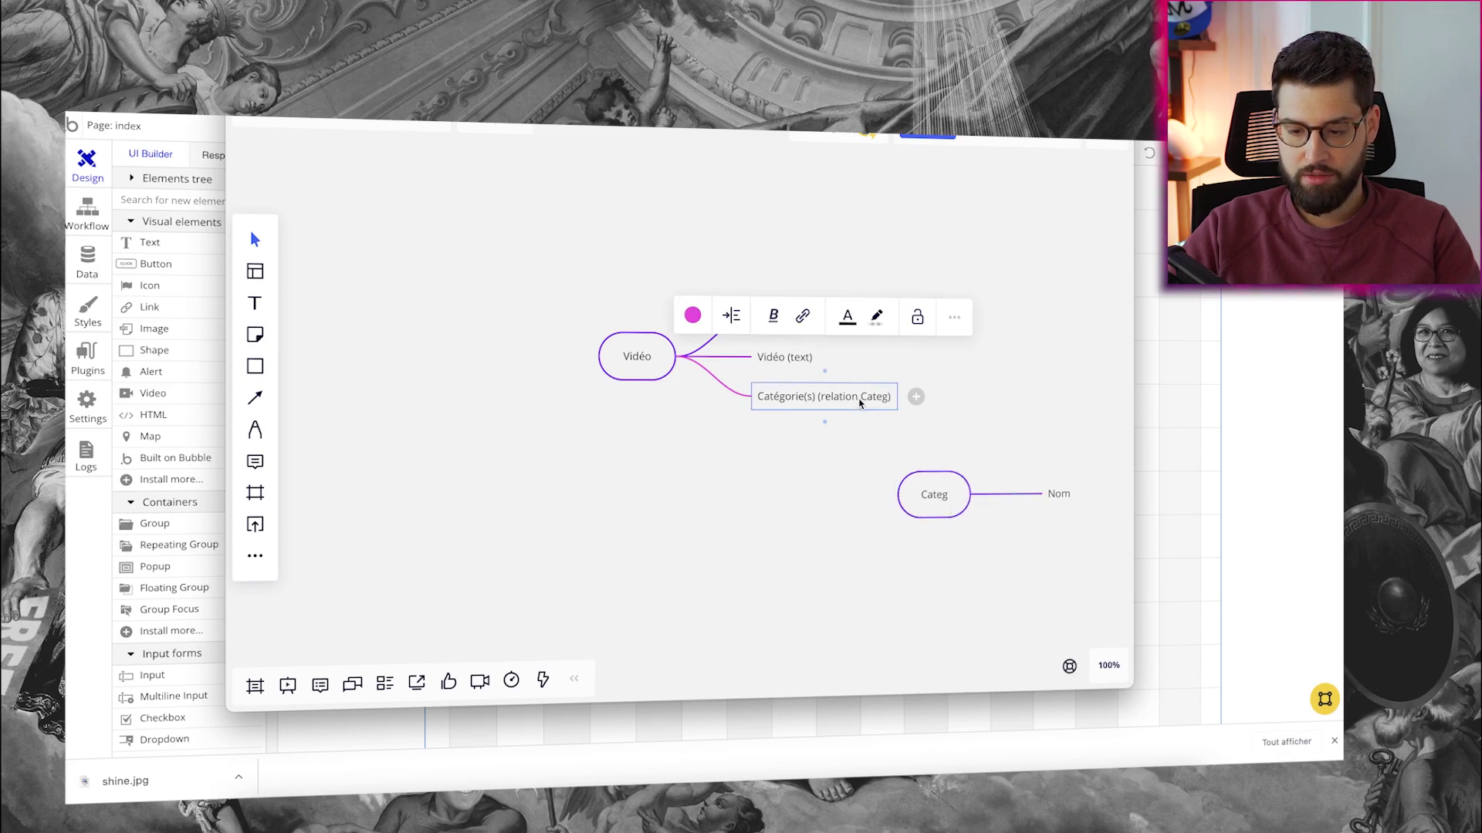
left_click(255, 397)
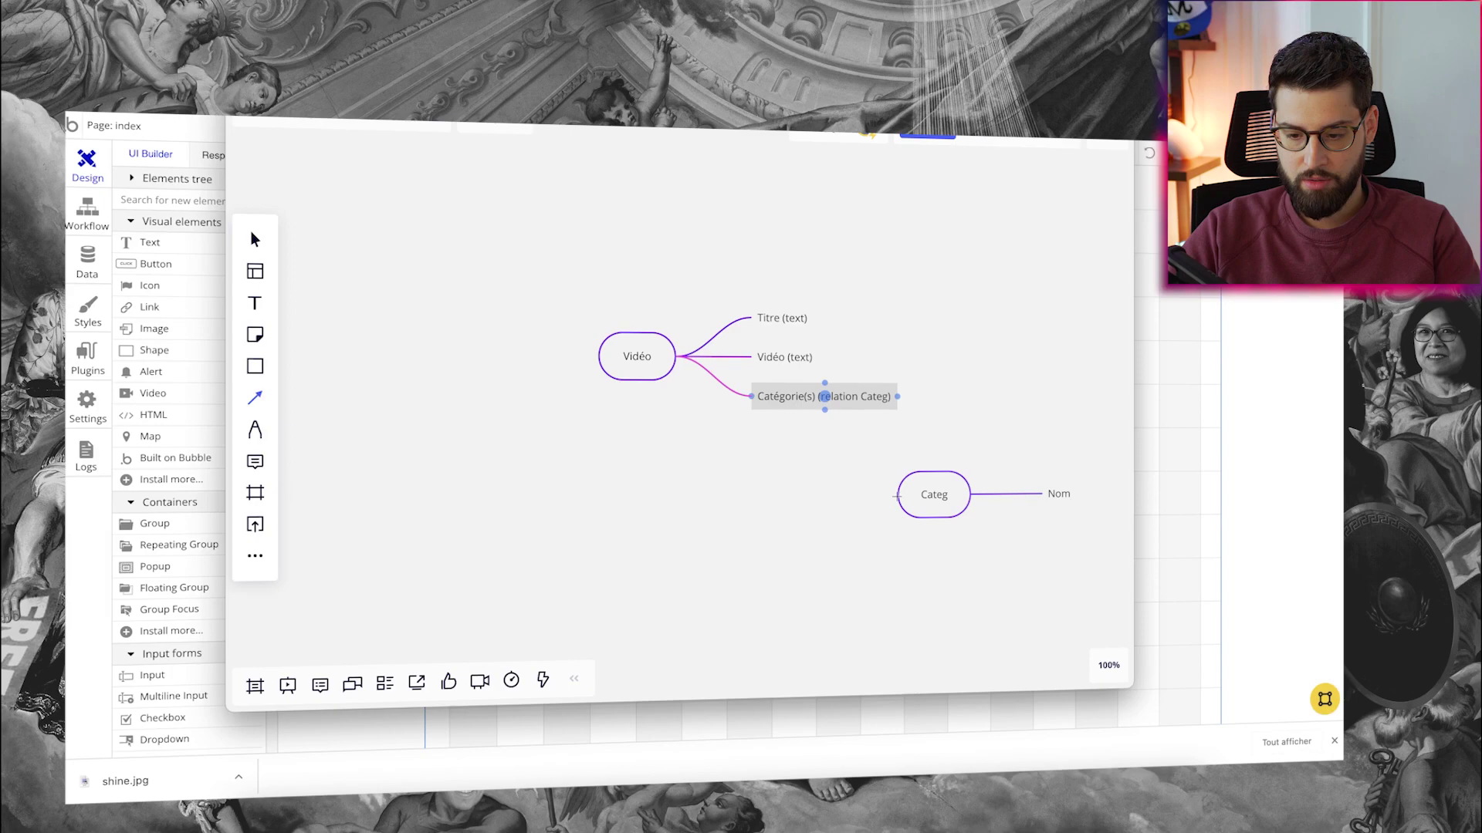
left_click_drag(897, 397, 897, 495)
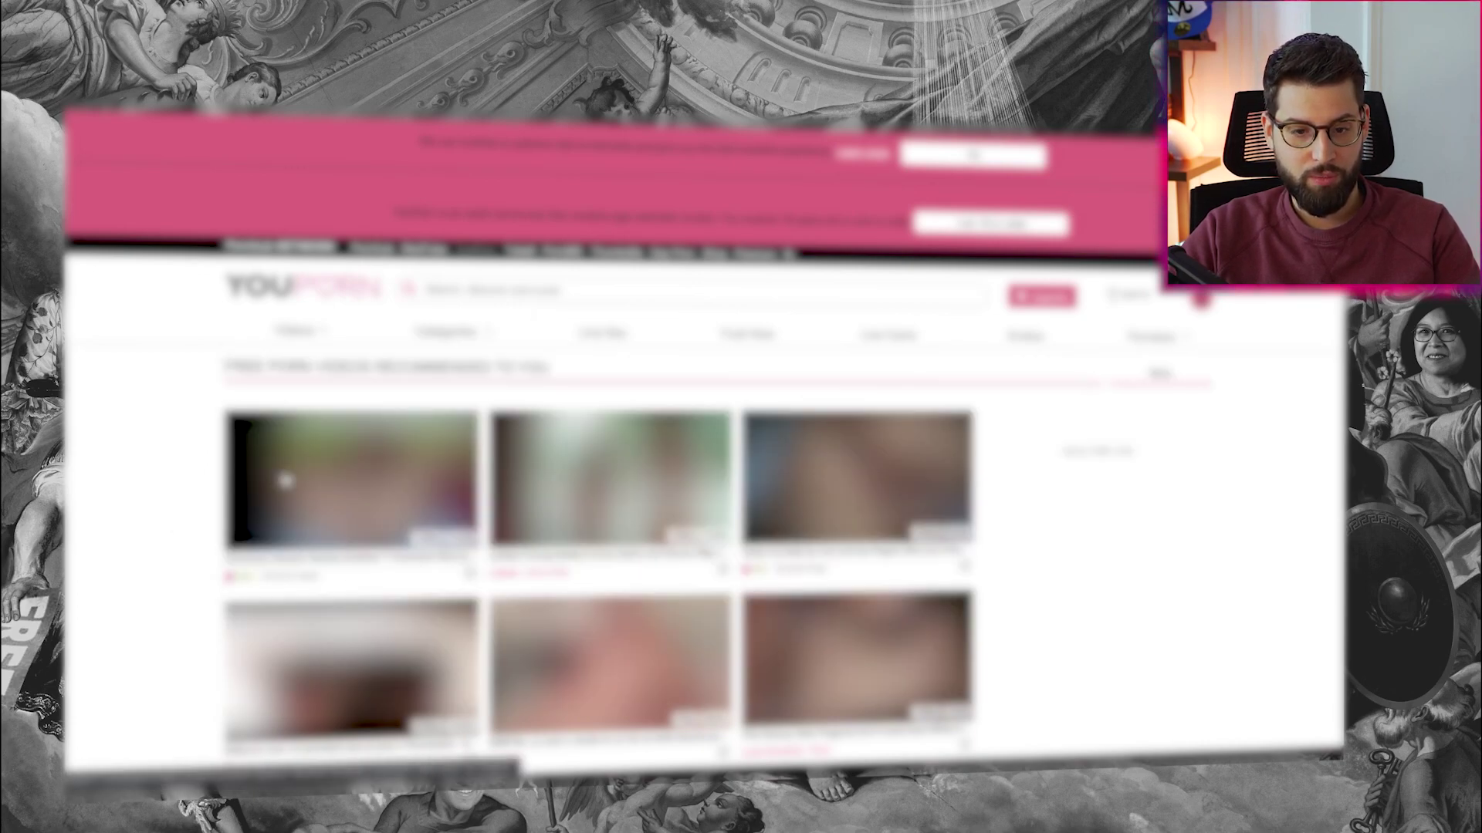
Step: On the reference video site, open the first recommended video and examine the player, details and related videos on its page
left_click(284, 480)
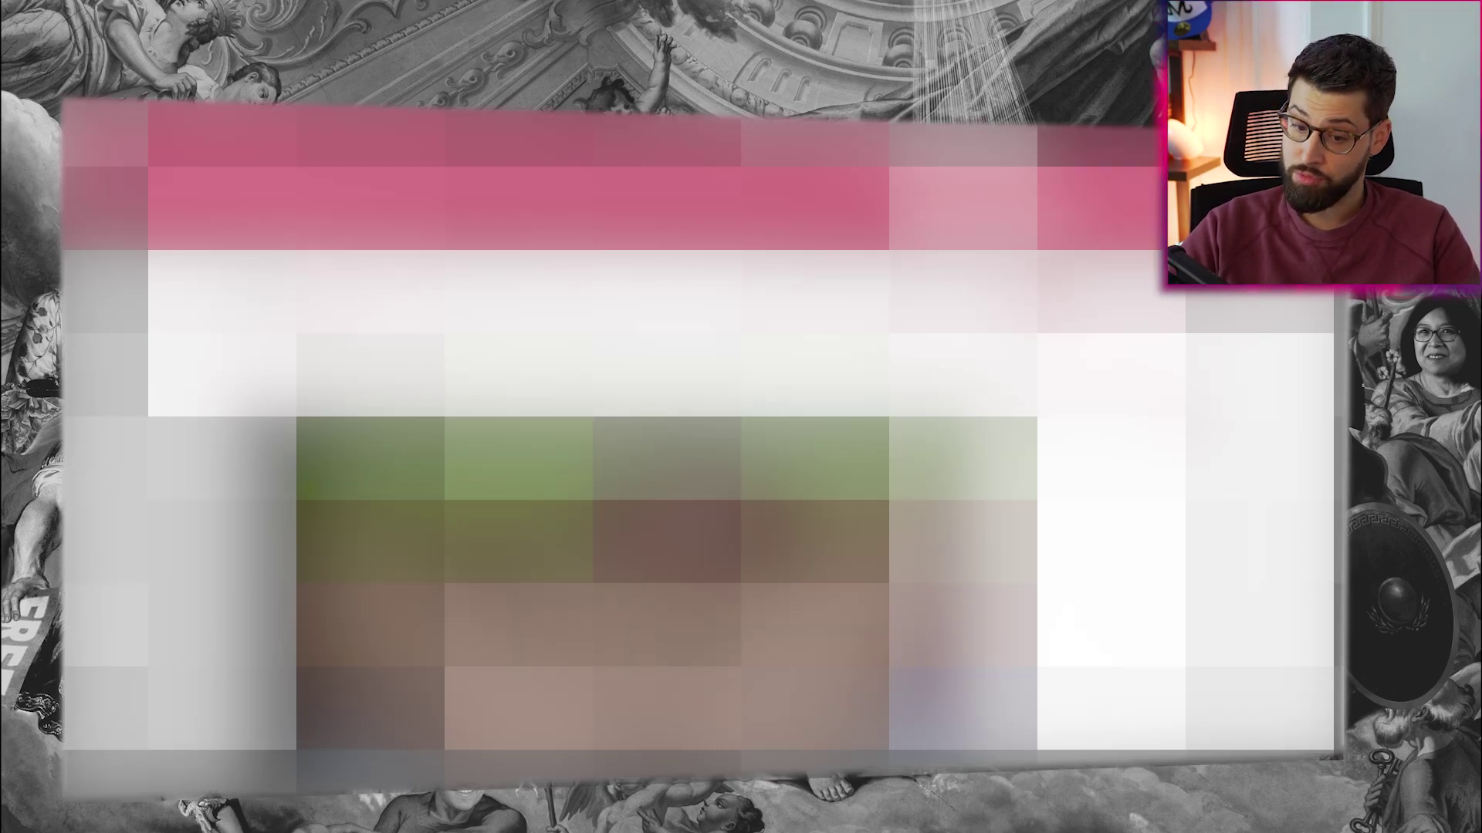
scroll(667, 463, "down", 2)
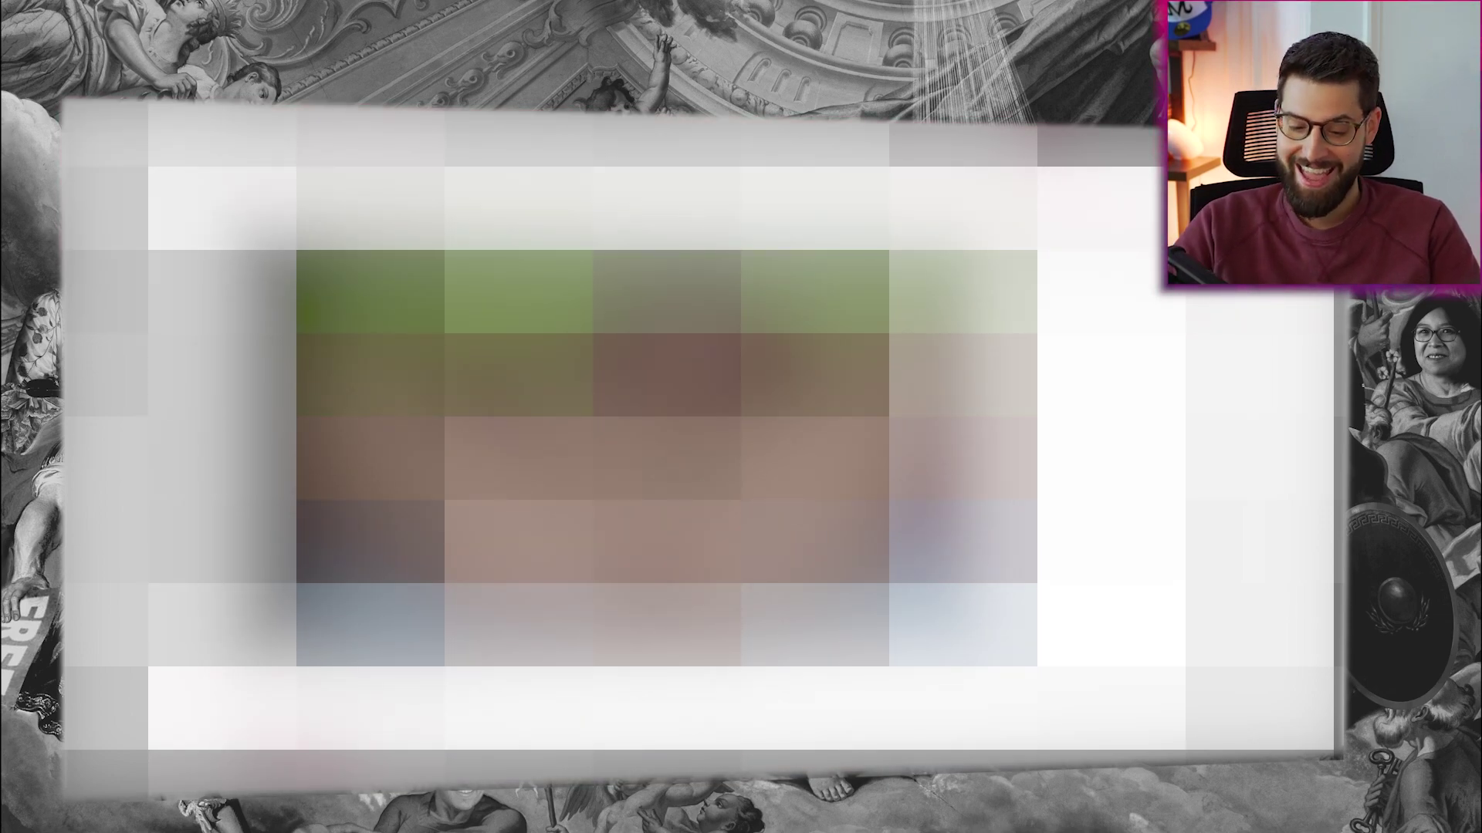
scroll(666, 463, "down", 1)
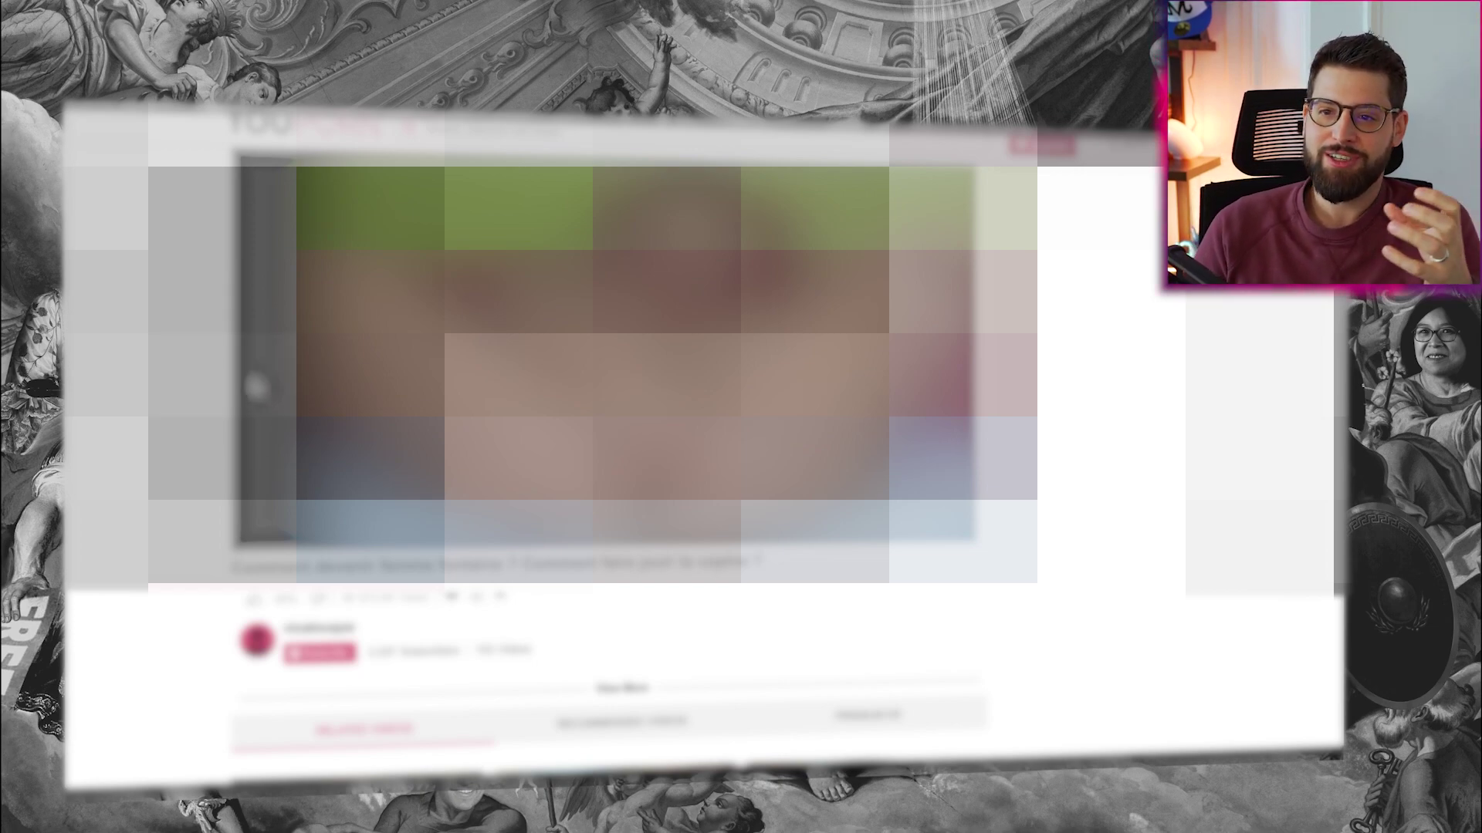
scroll(199, 403, "down", 1)
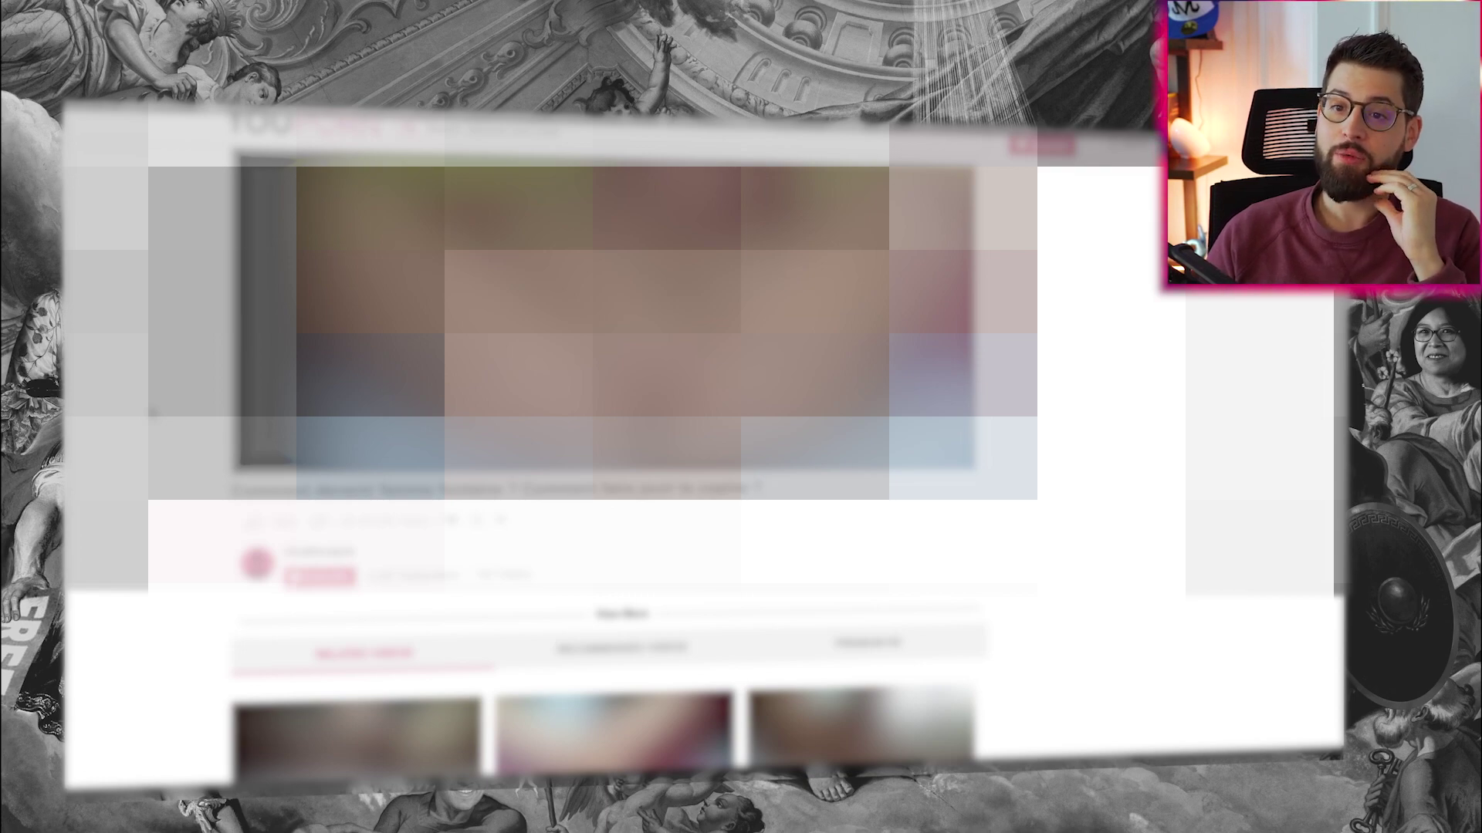
scroll(160, 434, "up", 1)
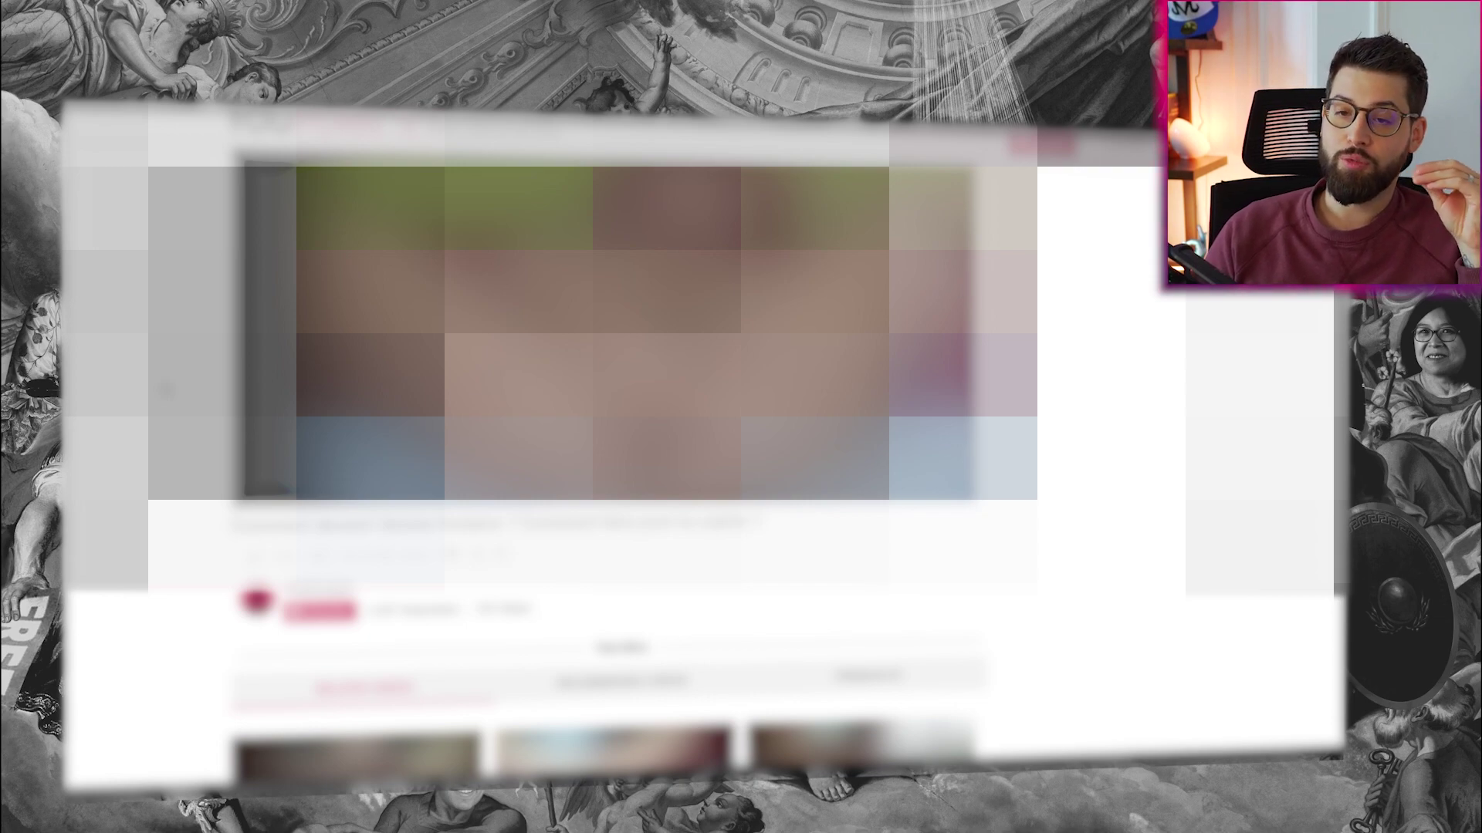
scroll(166, 373, "up", 1)
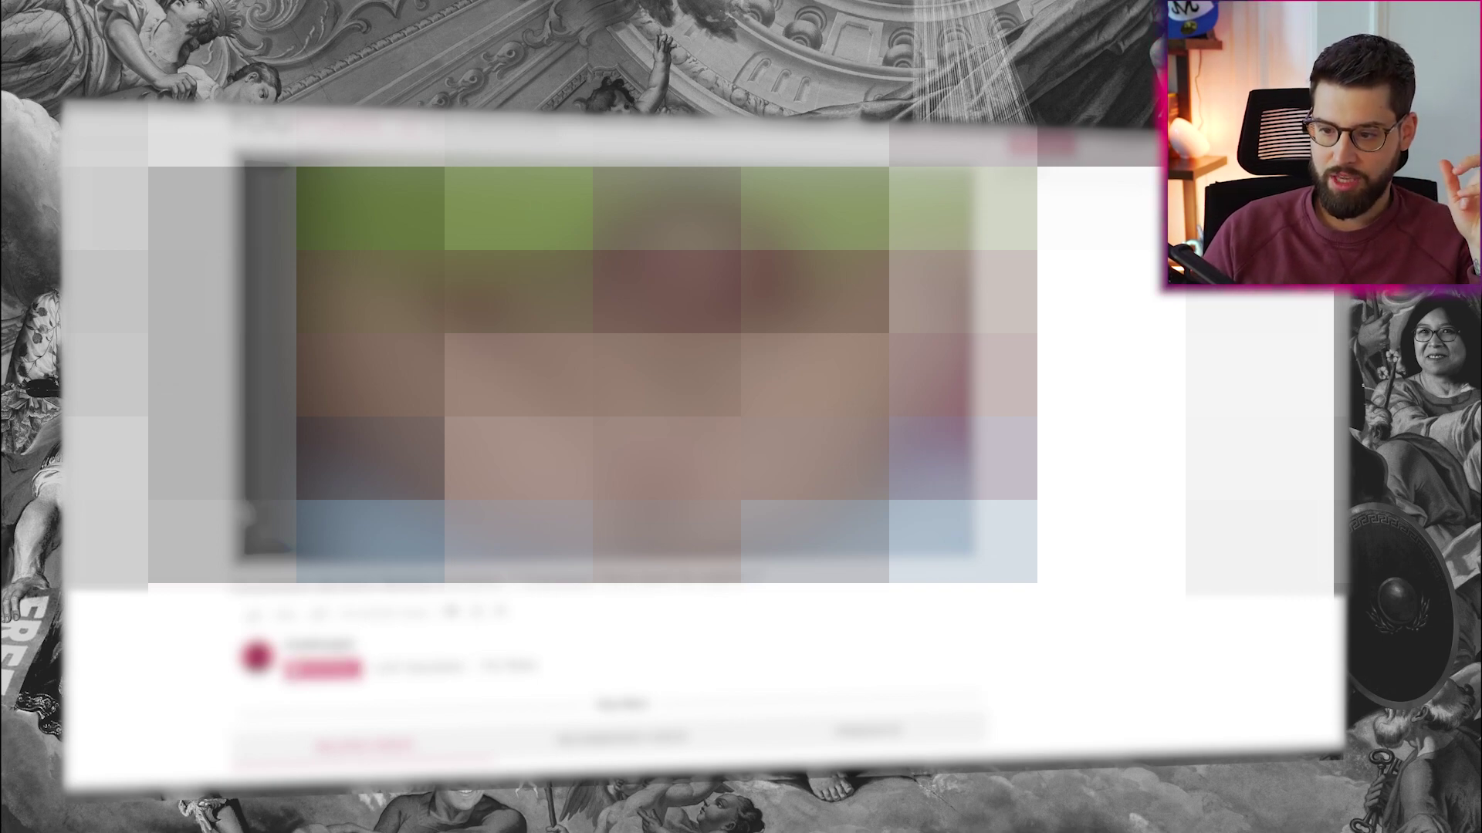
Step: Try the video site's dark theme and switch back to the light theme
left_click(1203, 147)
left_click(1132, 441)
left_click(1133, 308)
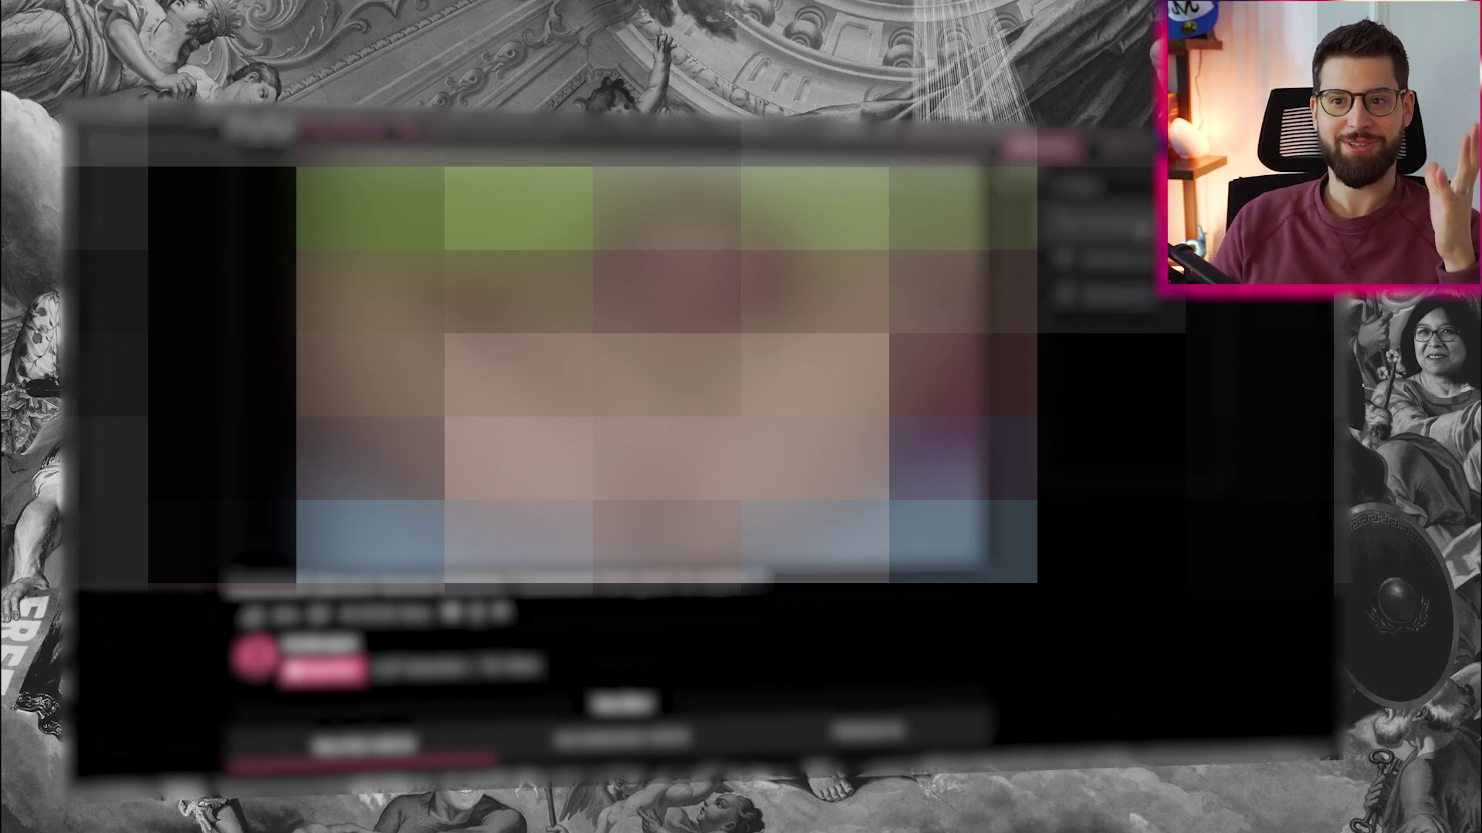
left_click(1111, 259)
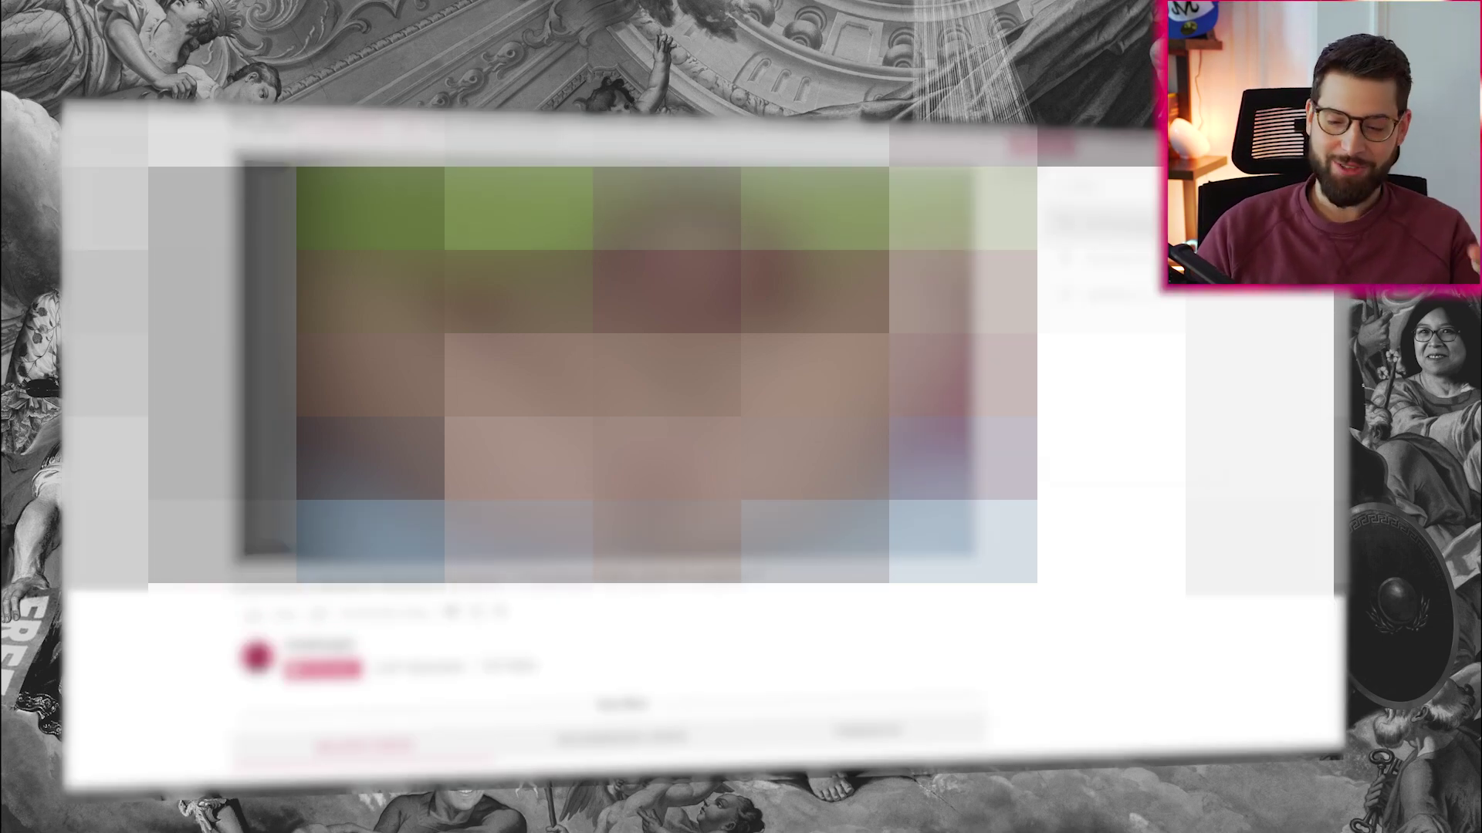
left_click(1111, 294)
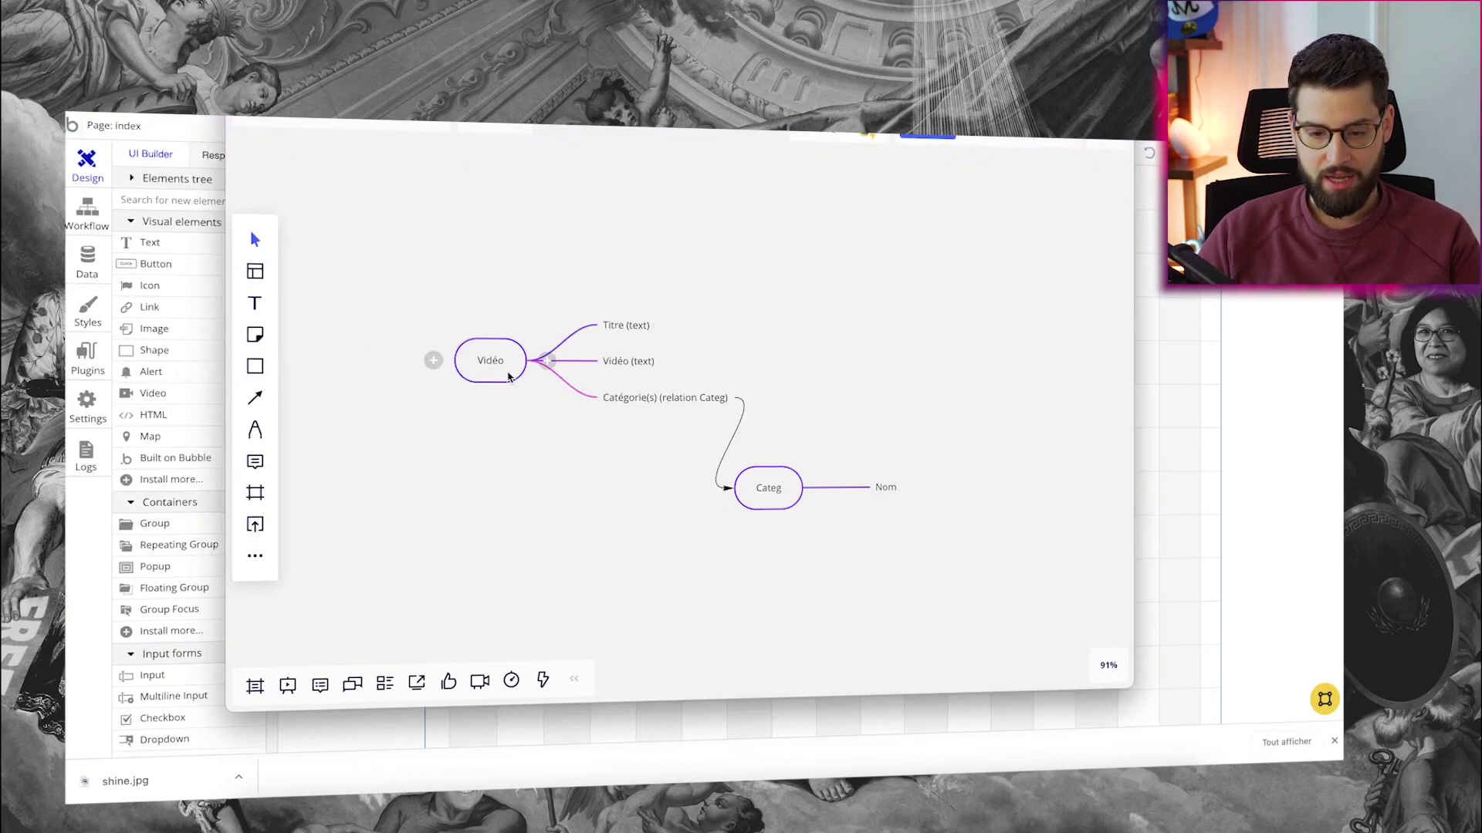
Step: Back on the Miro board, add a "Creator" branch to the Vidéo node
left_click(544, 361)
type("Creator")
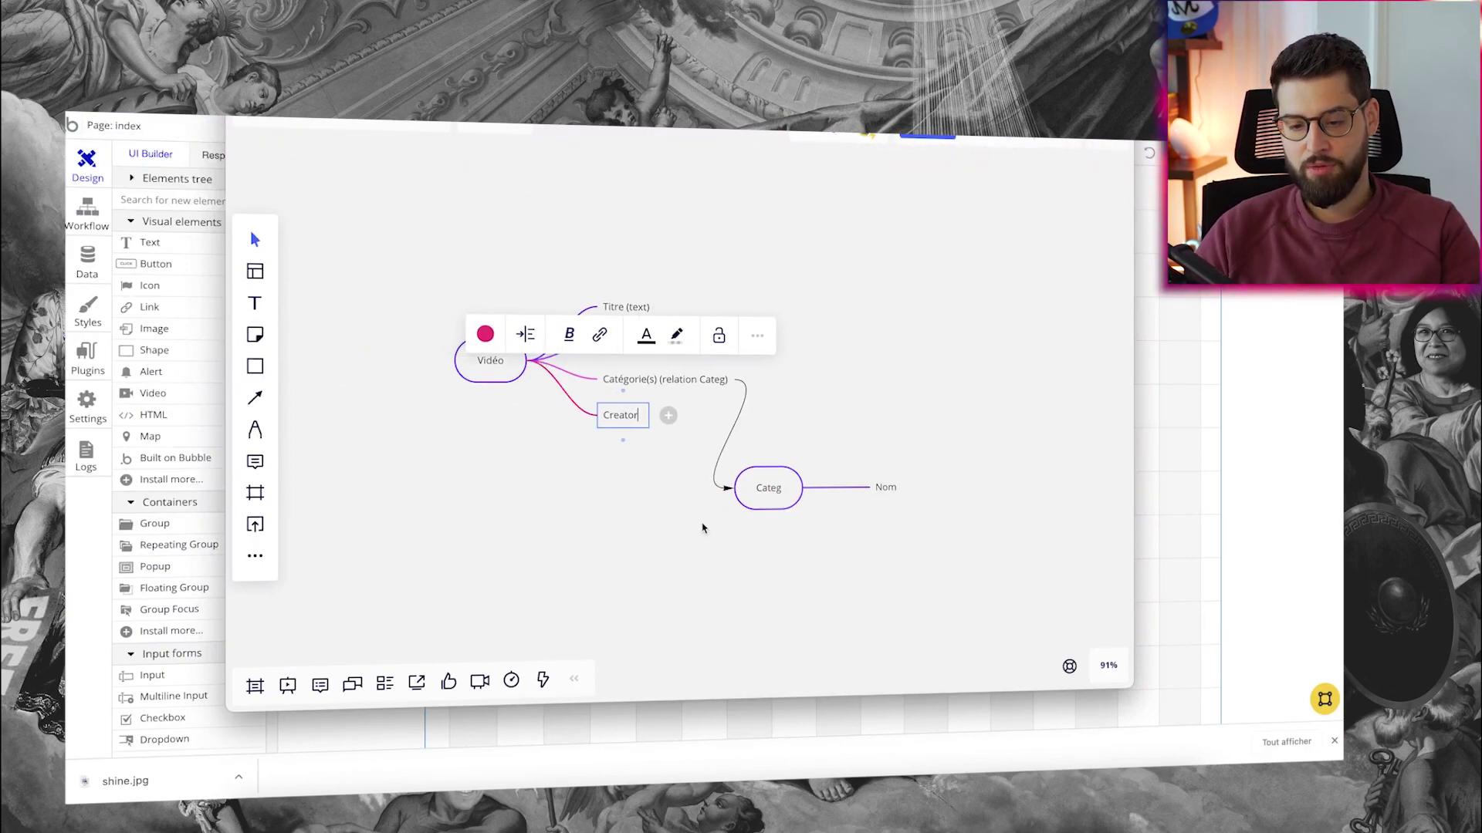
left_click(662, 527)
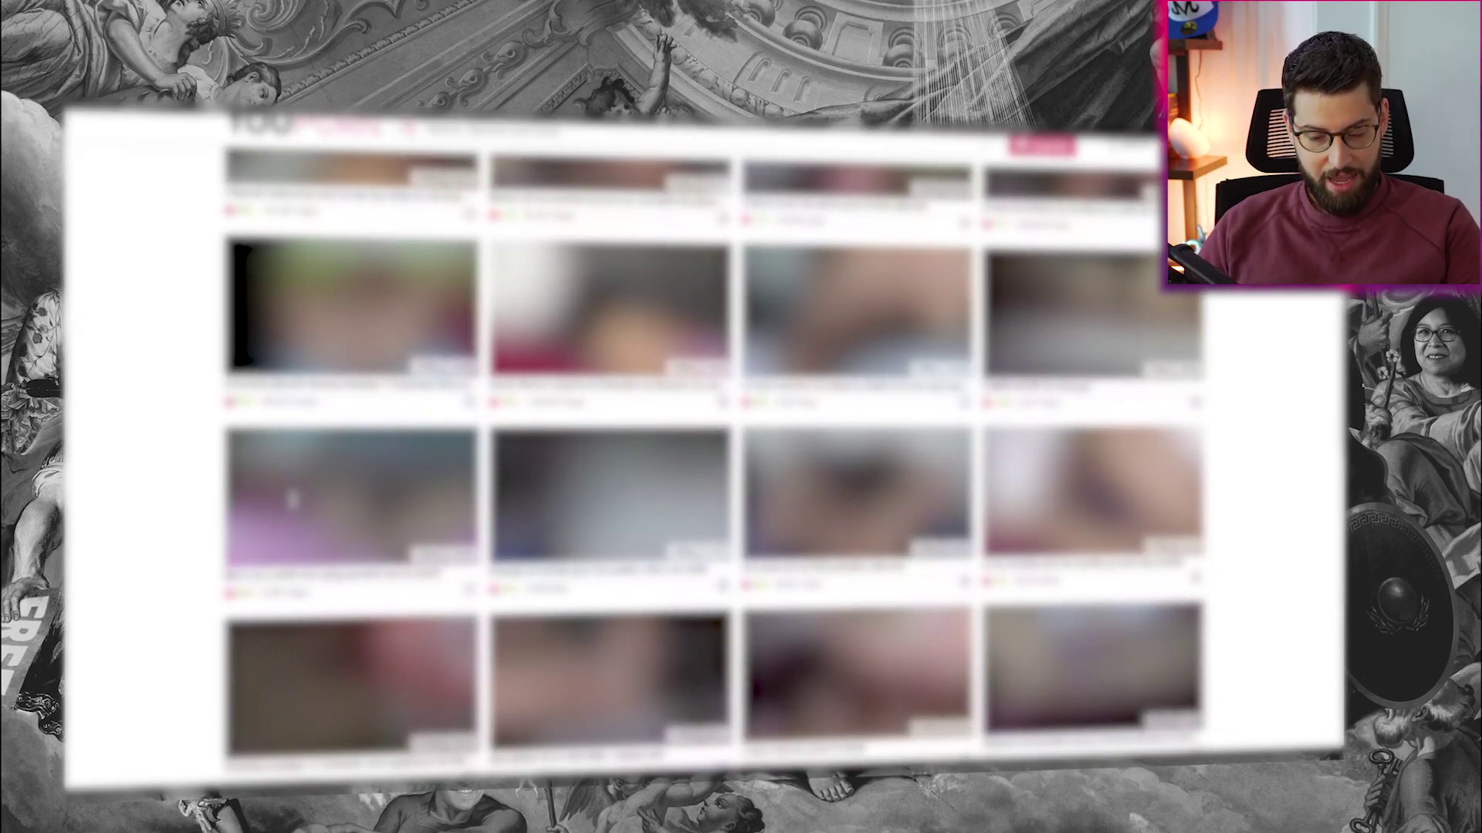
Step: Examine the grid of uploaded videos on the creator's page of the reference site
scroll(165, 424, "up", 10)
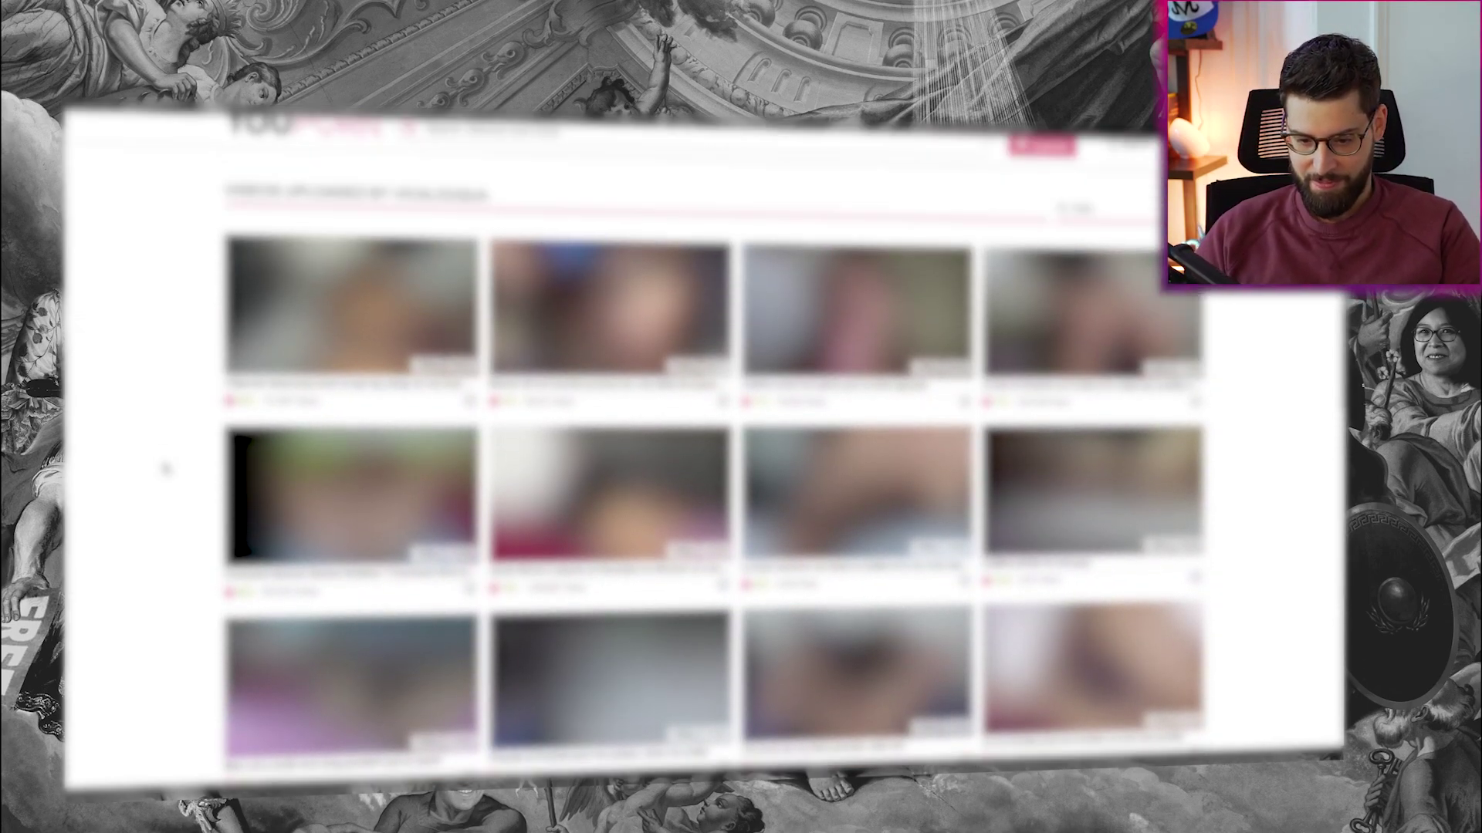
scroll(165, 468, "down", 5)
scroll(165, 463, "up", 5)
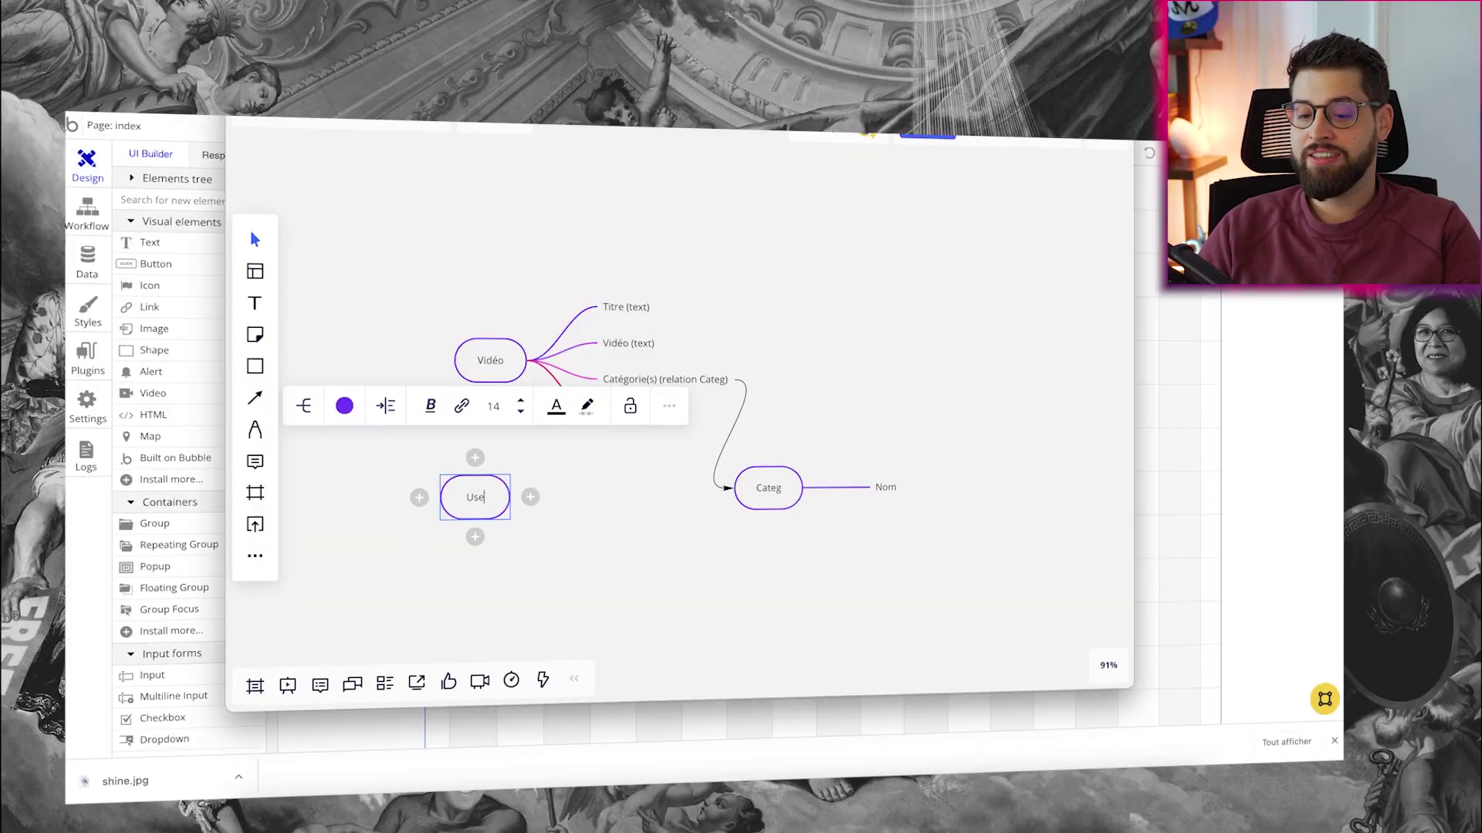
Step: On the Miro board, name the new mind map root "User" and place it below the Vidéo node, slightly to its left
type("r")
left_click(710, 554)
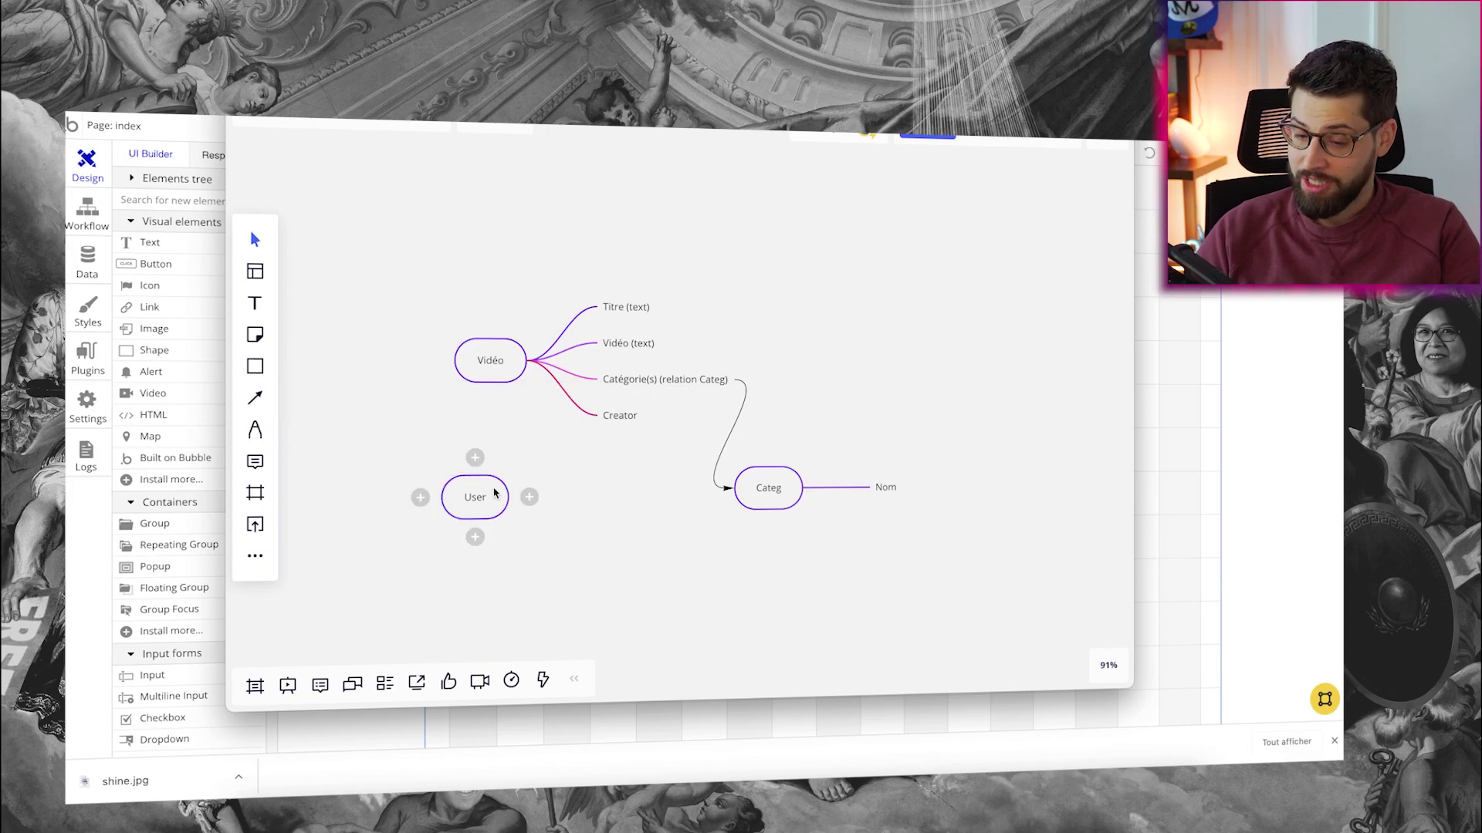
left_click_drag(483, 492, 450, 503)
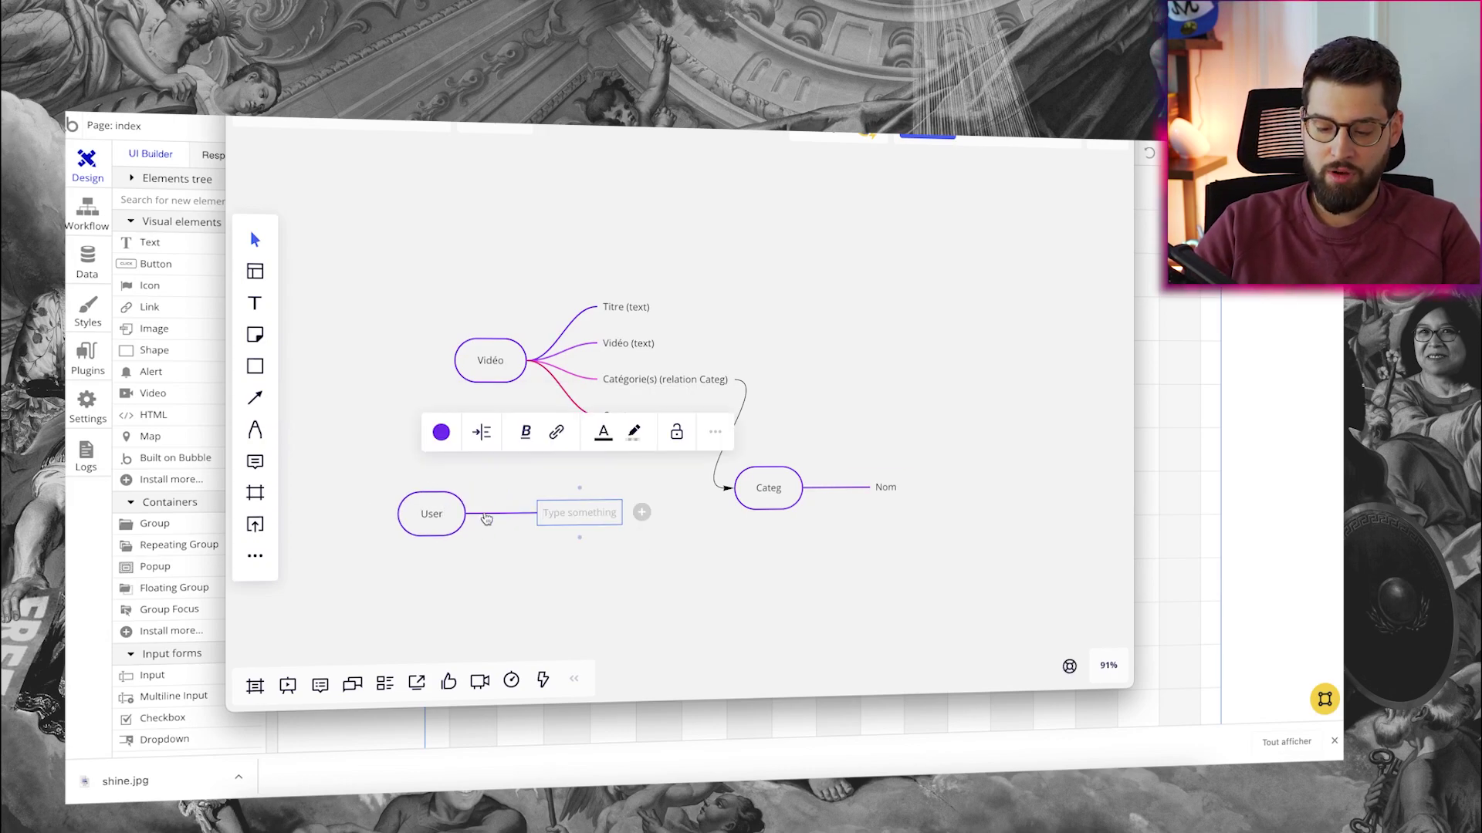
Step: Add "Username" and "Email" branches to the User node
key("BackSpace")
key("BackSpace")
key("BackSpace")
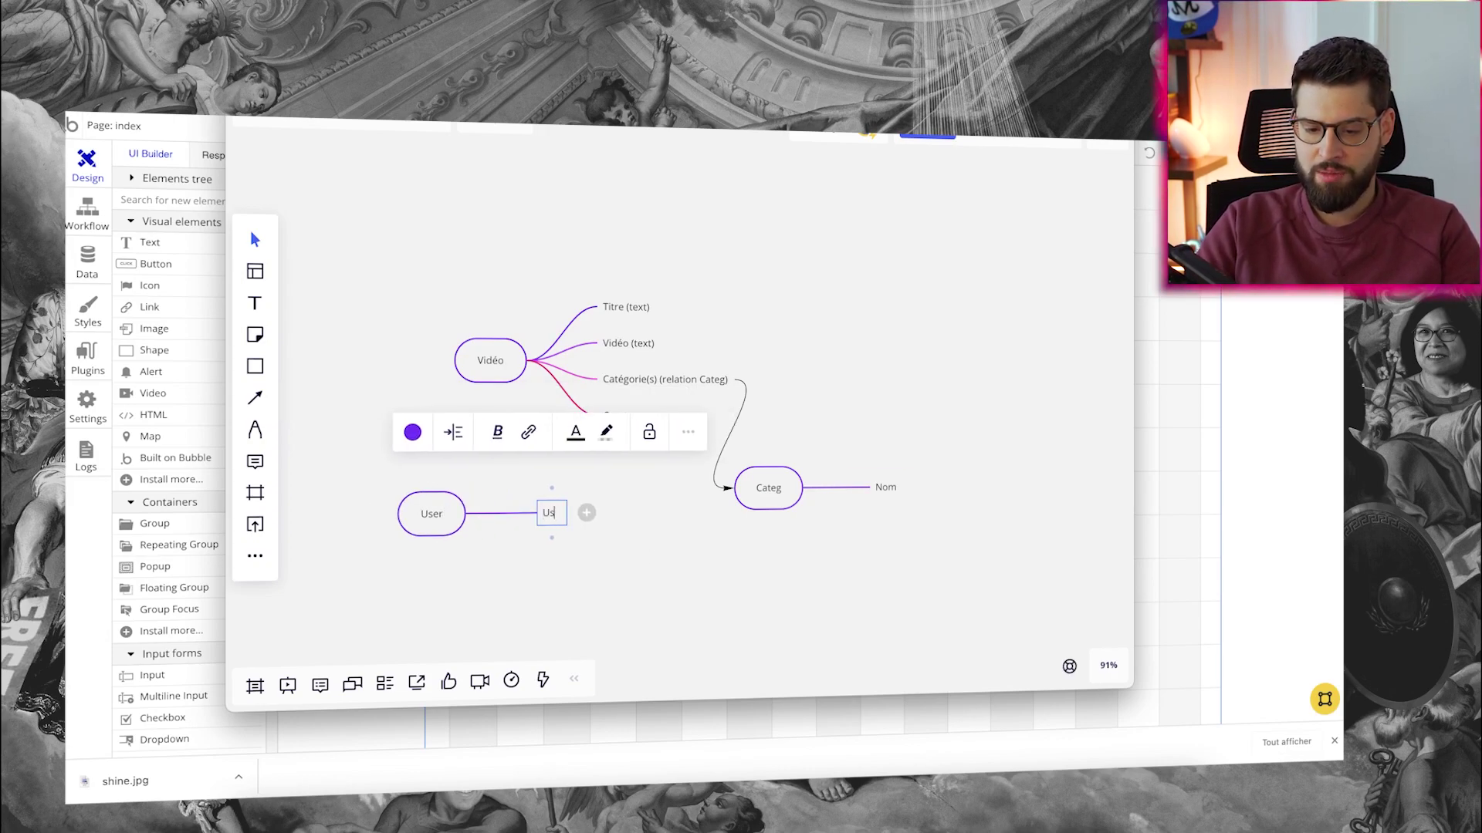
type("Username")
key("Return")
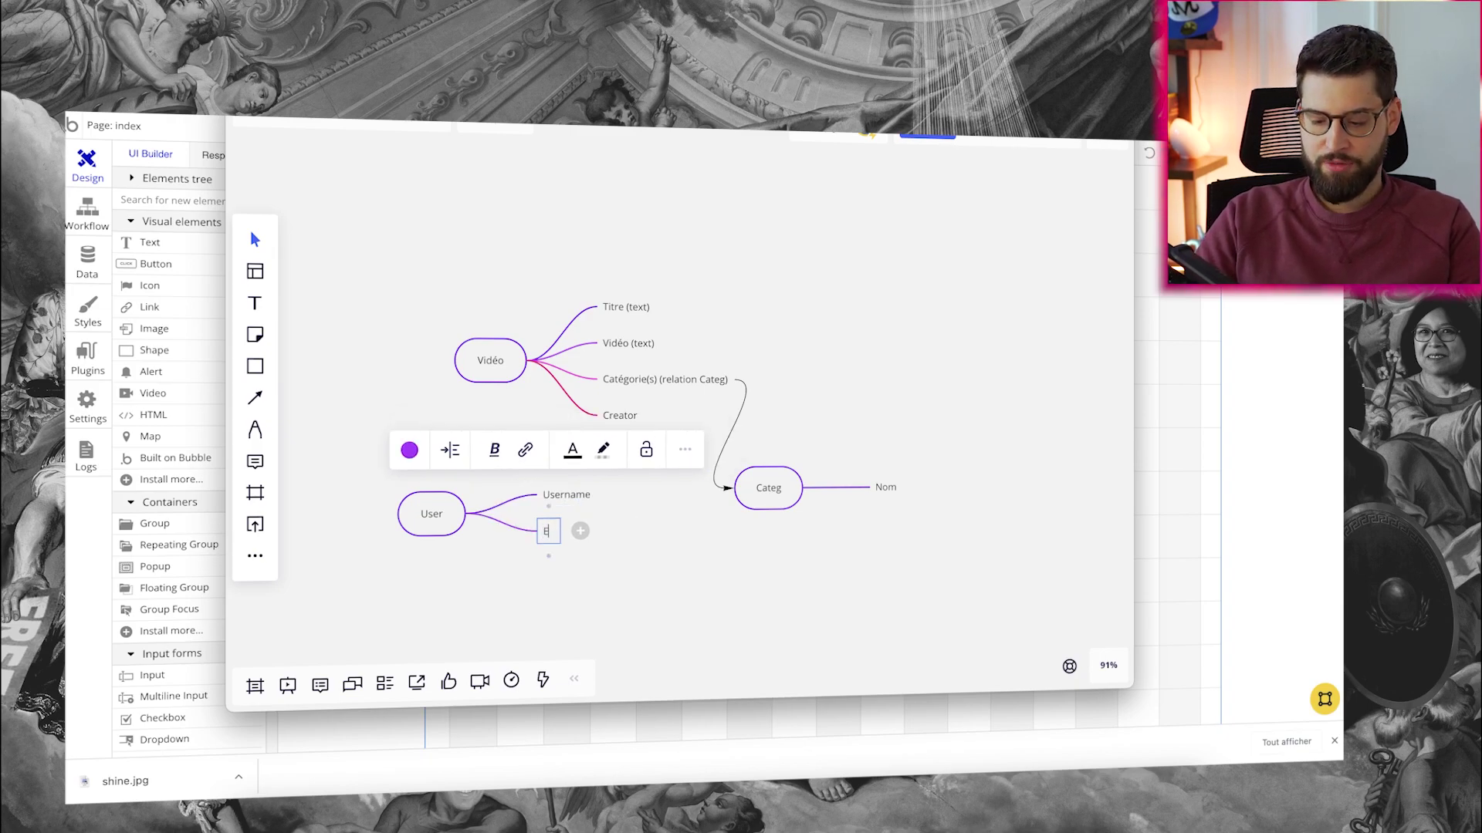
type("Email")
key("Return")
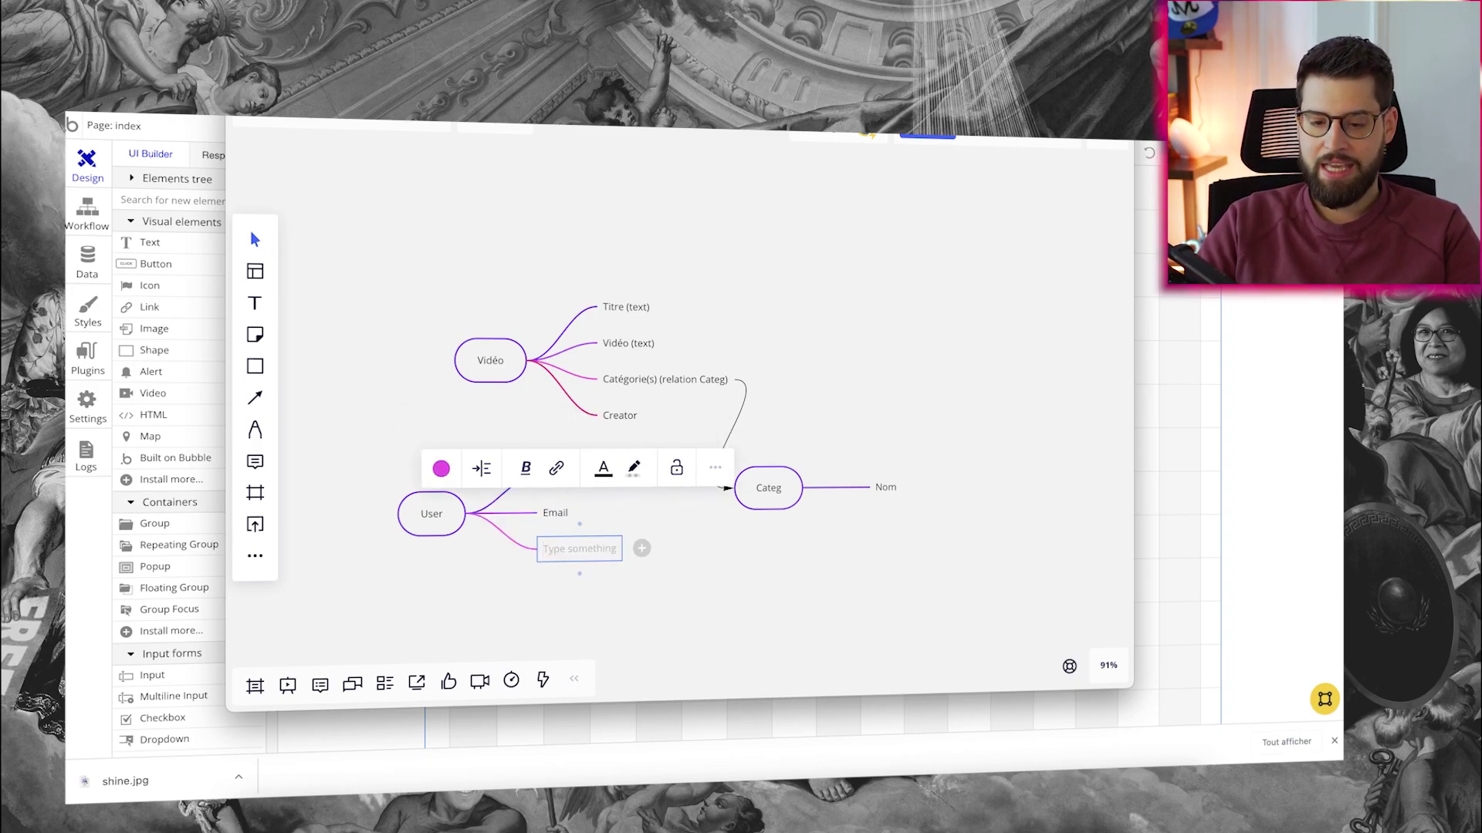
Step: Add a third branch labelled "suscriber(s) (user)" to the User node
type("suscribers (")
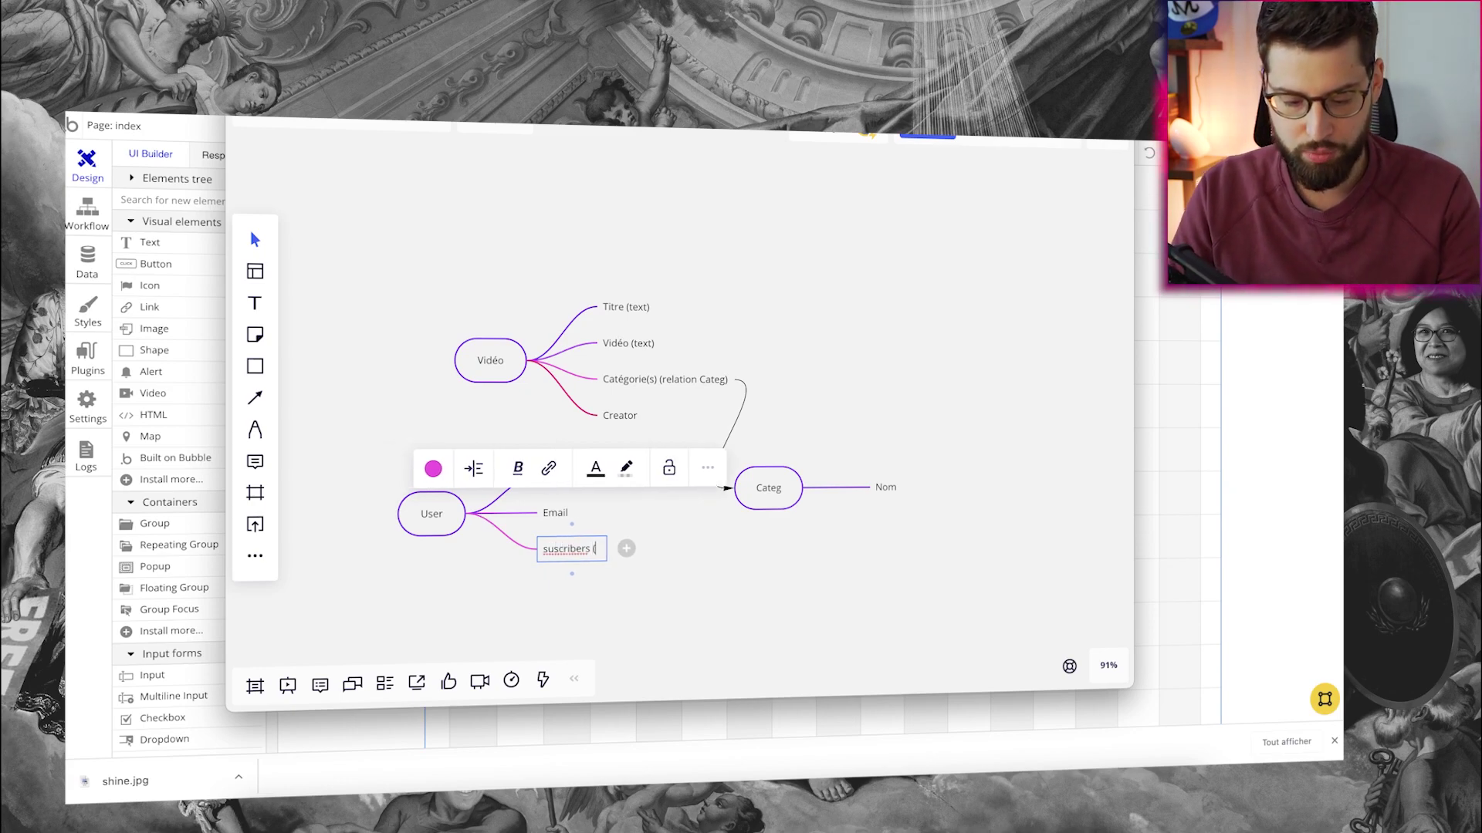
key("BackSpace")
key("BackSpace")
key("BackSpace")
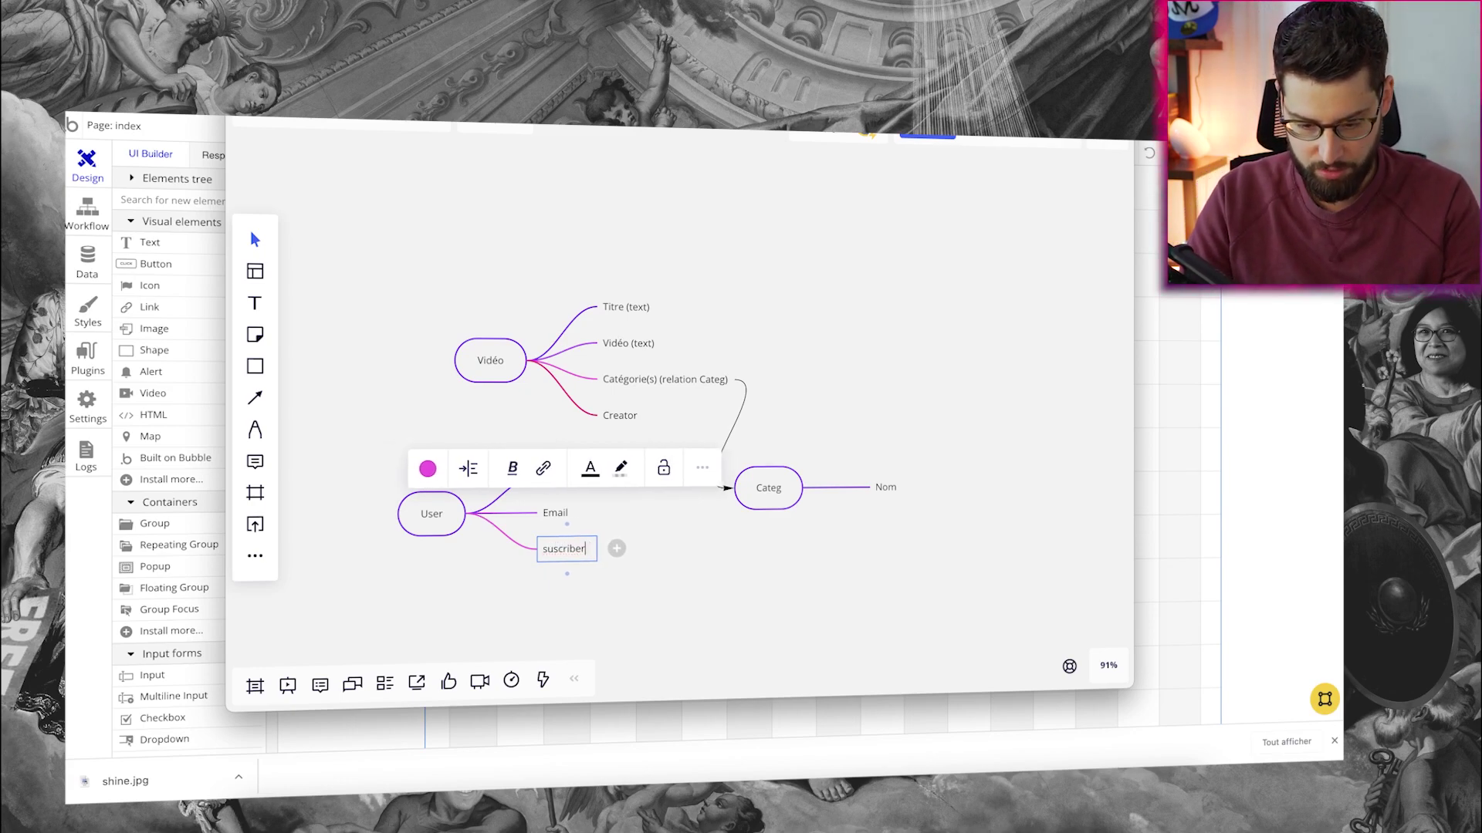
type("(s) (user")
type(")")
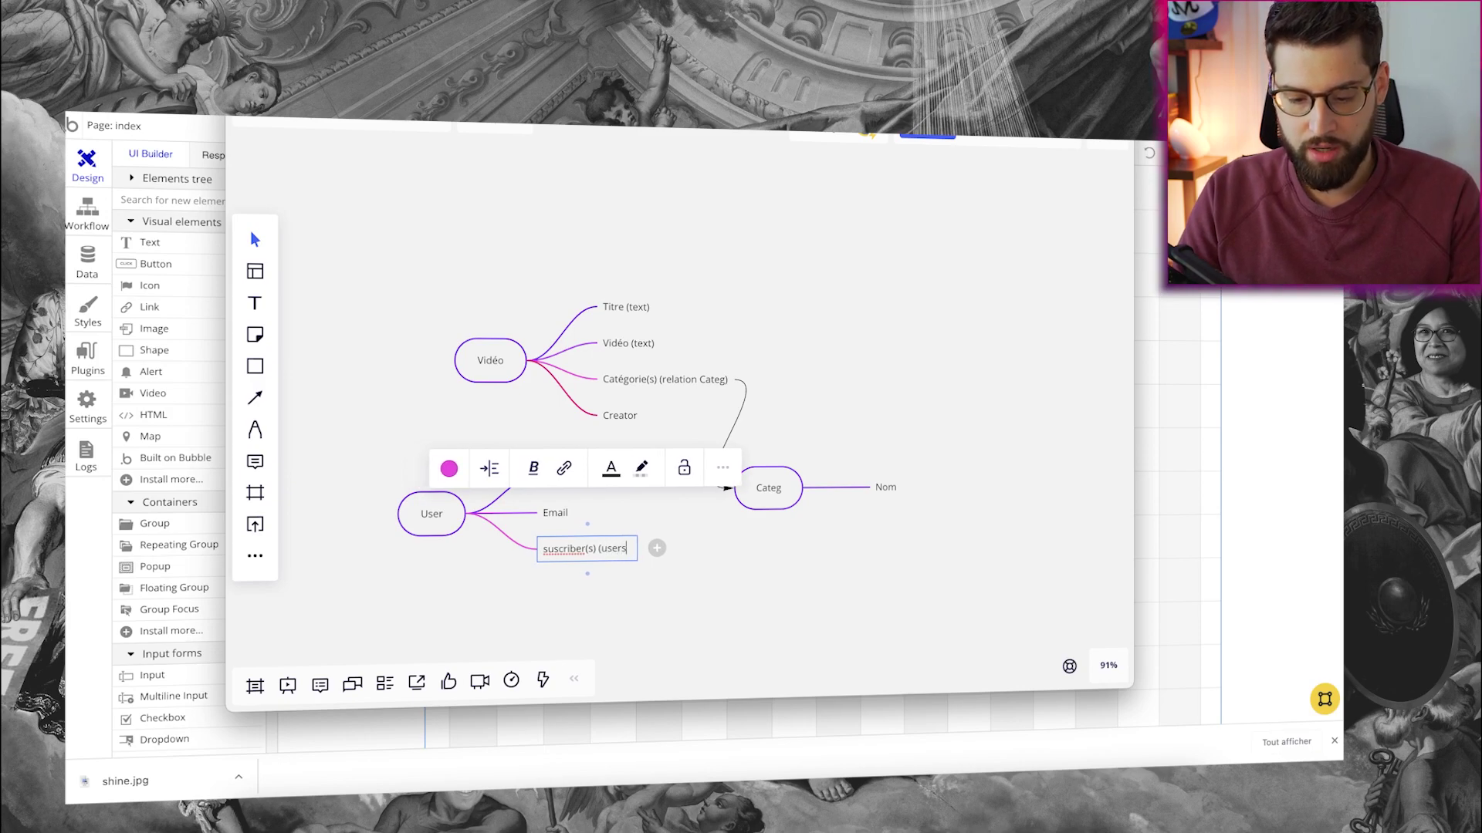
key("Return")
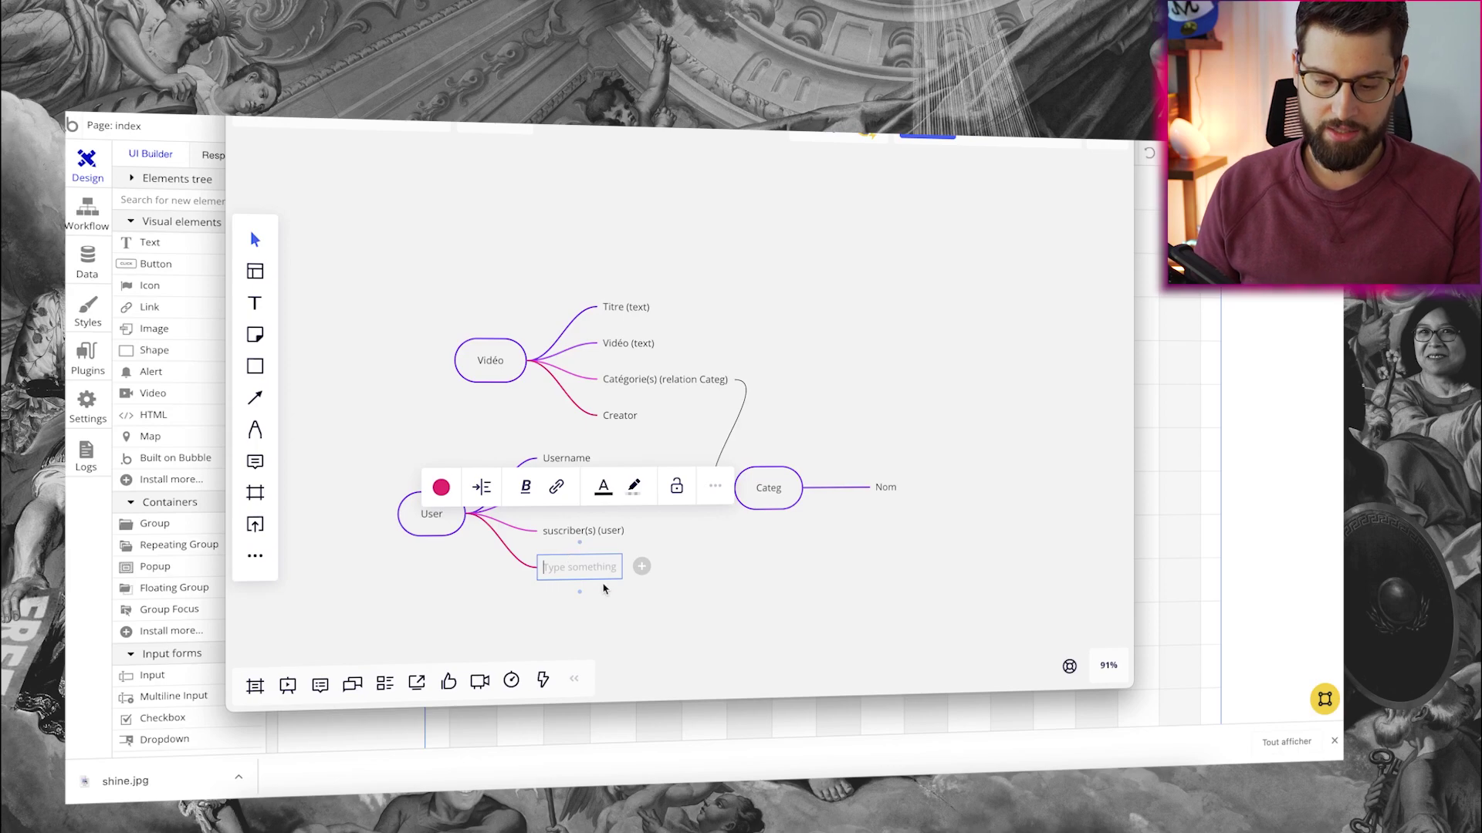
Step: Add a "vidéo (list)" branch to the User node and connect it to the Vidéo node with an arrow
type("vidéo")
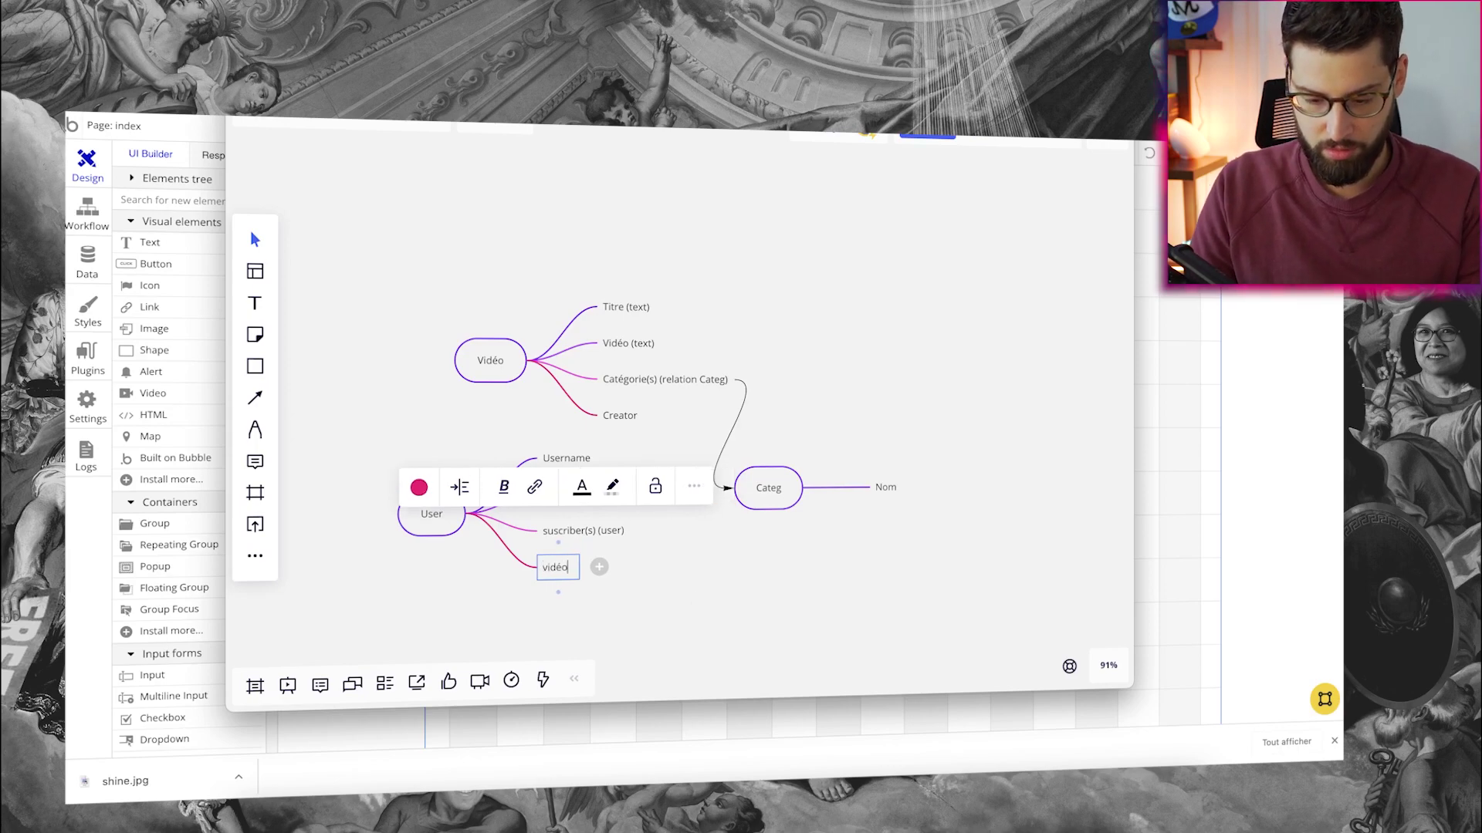
type(" (list)")
left_click(729, 590)
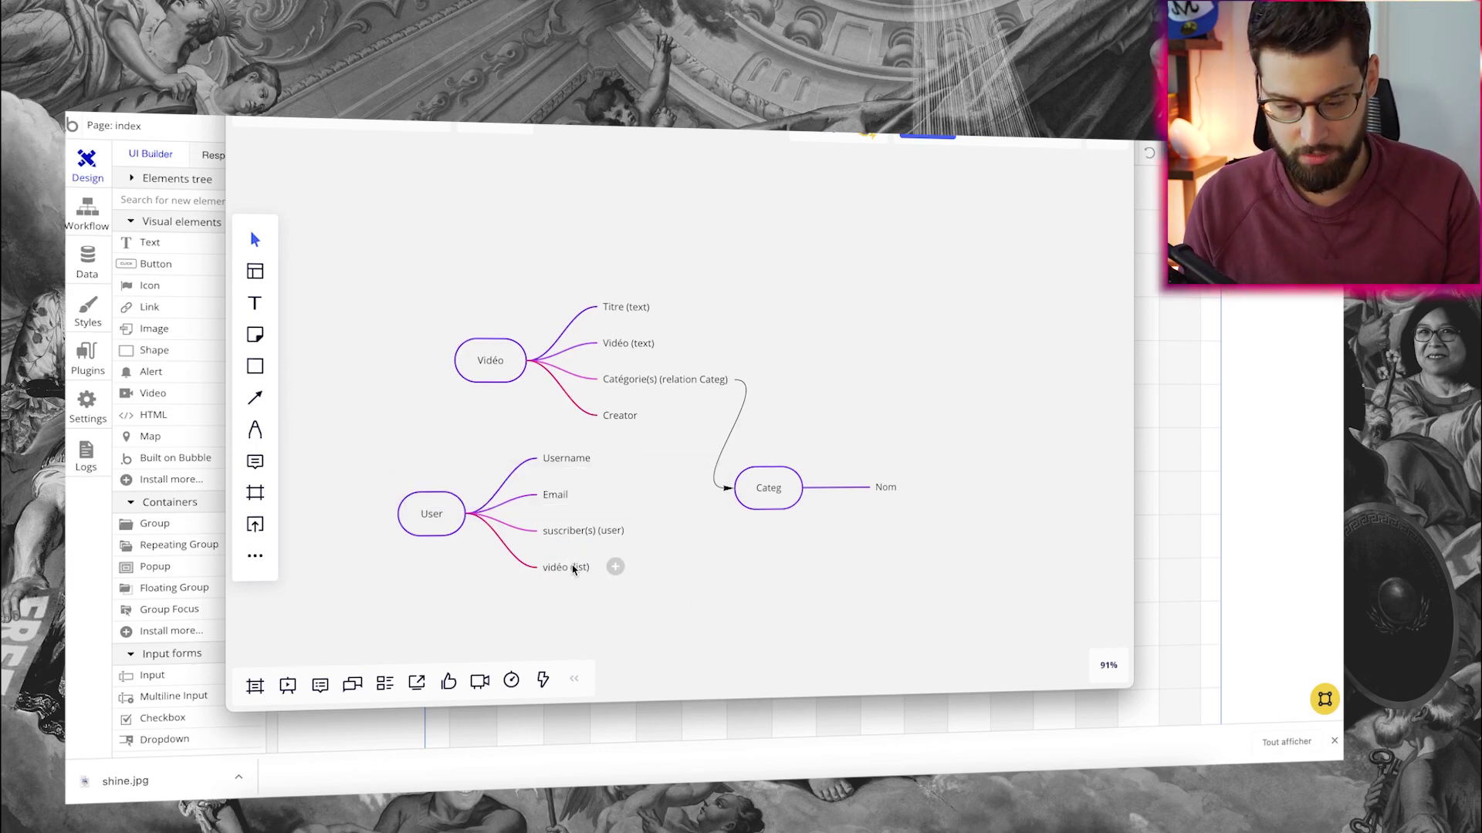
left_click(254, 399)
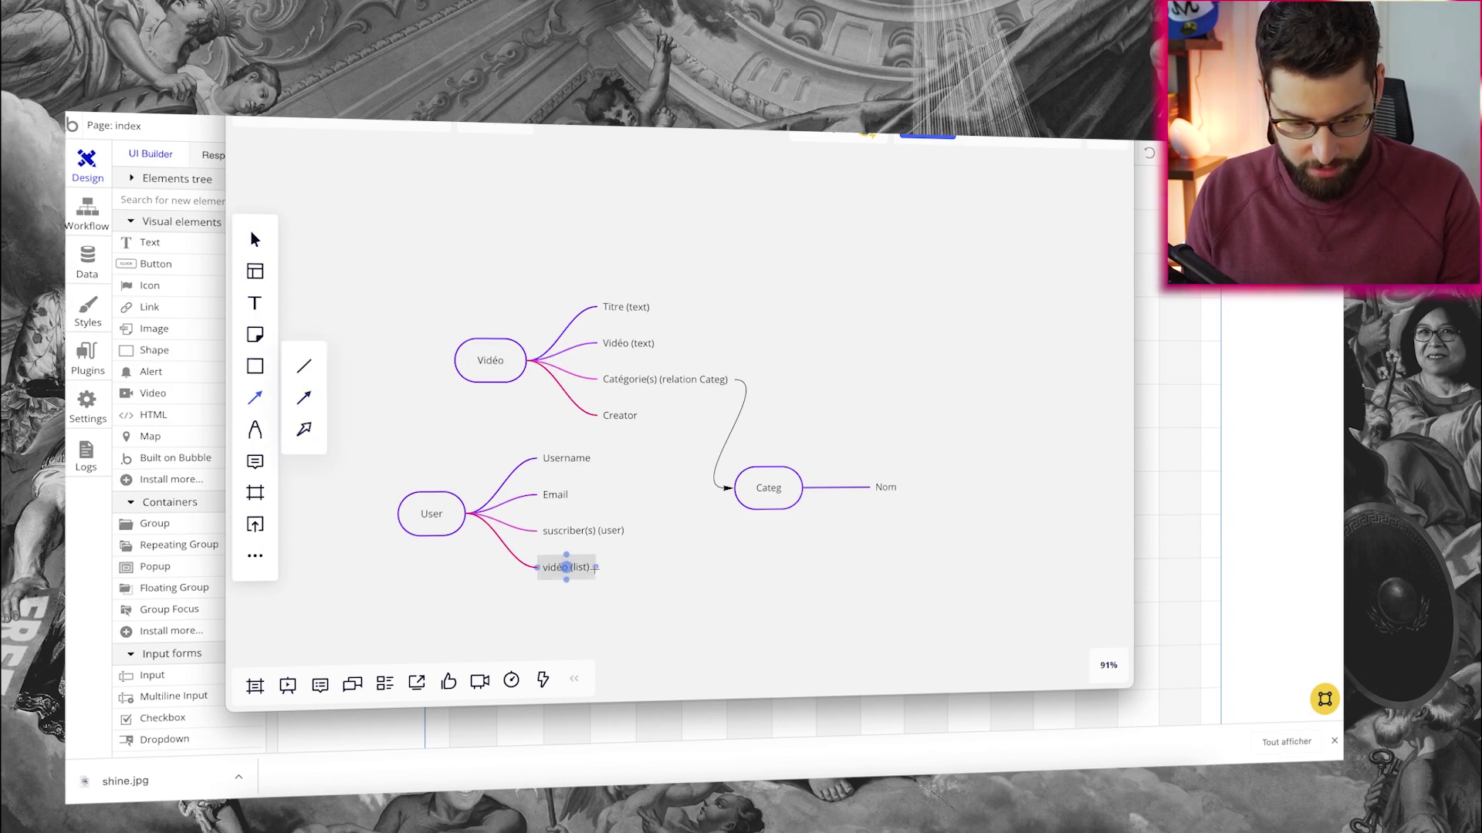
left_click_drag(595, 567, 460, 364)
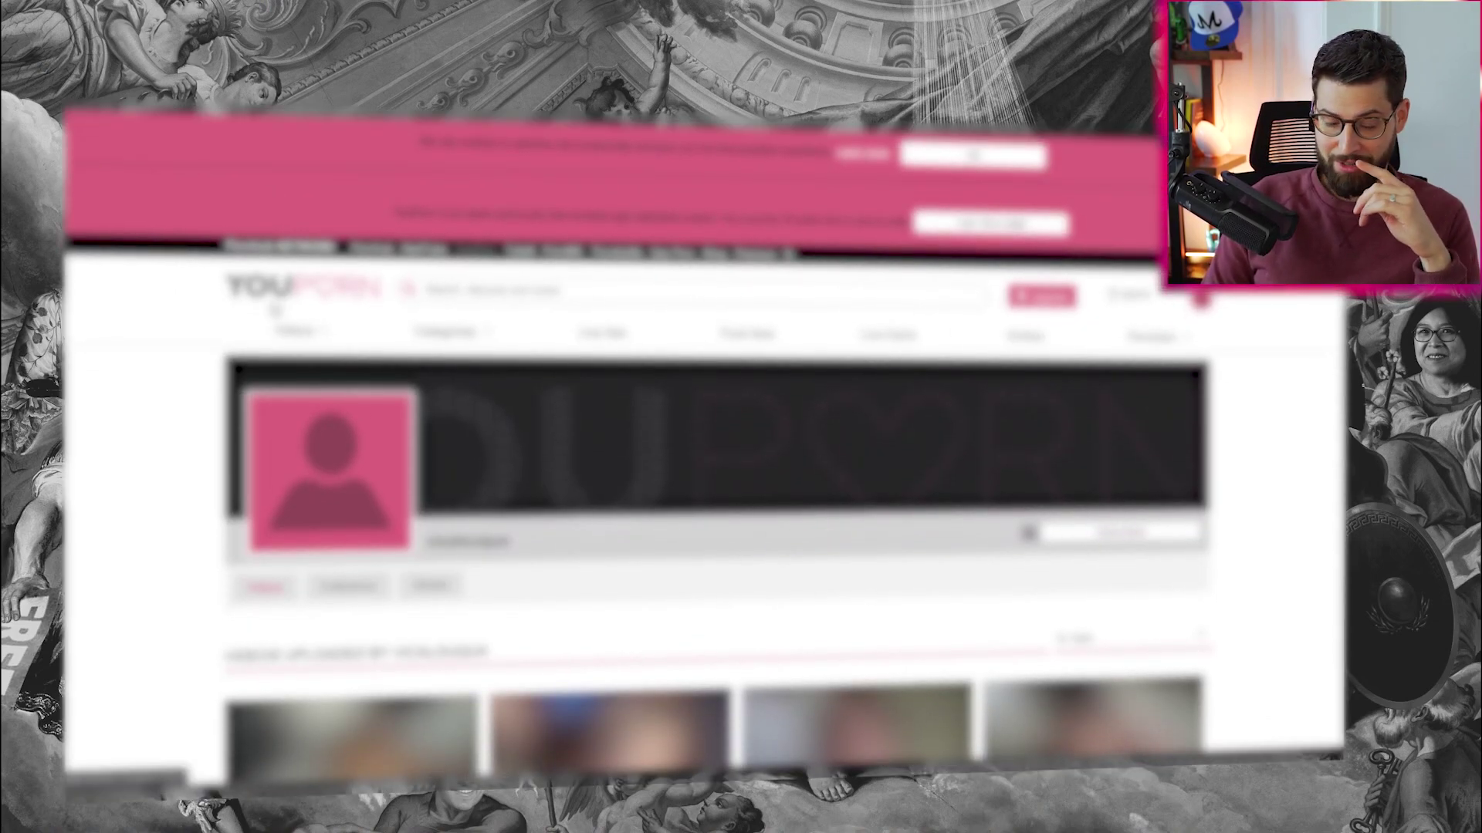
Step: Return to the reference video site's home page to examine its navigation and recommended videos
left_click(276, 313)
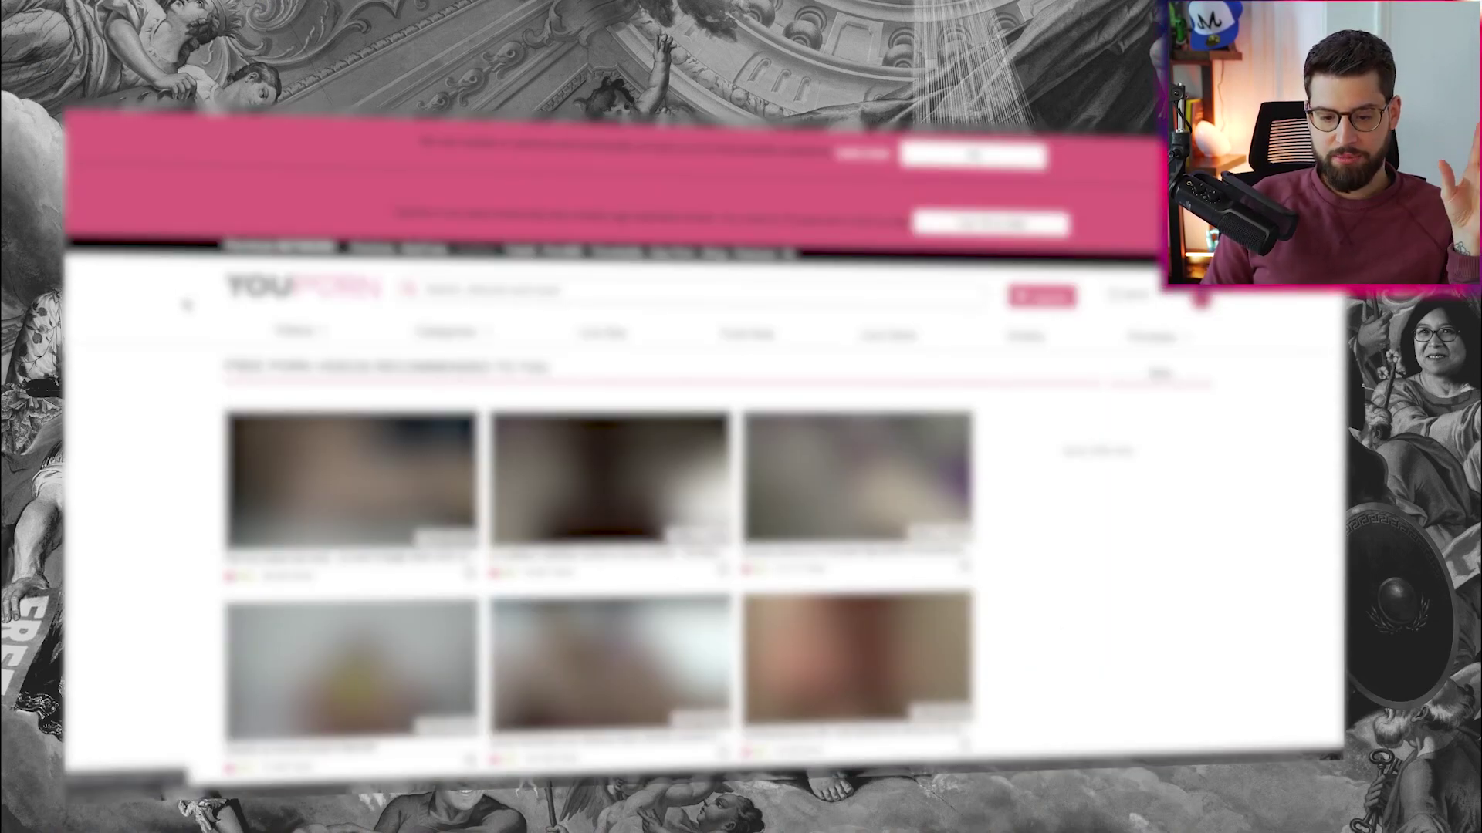
mouse_move(501, 332)
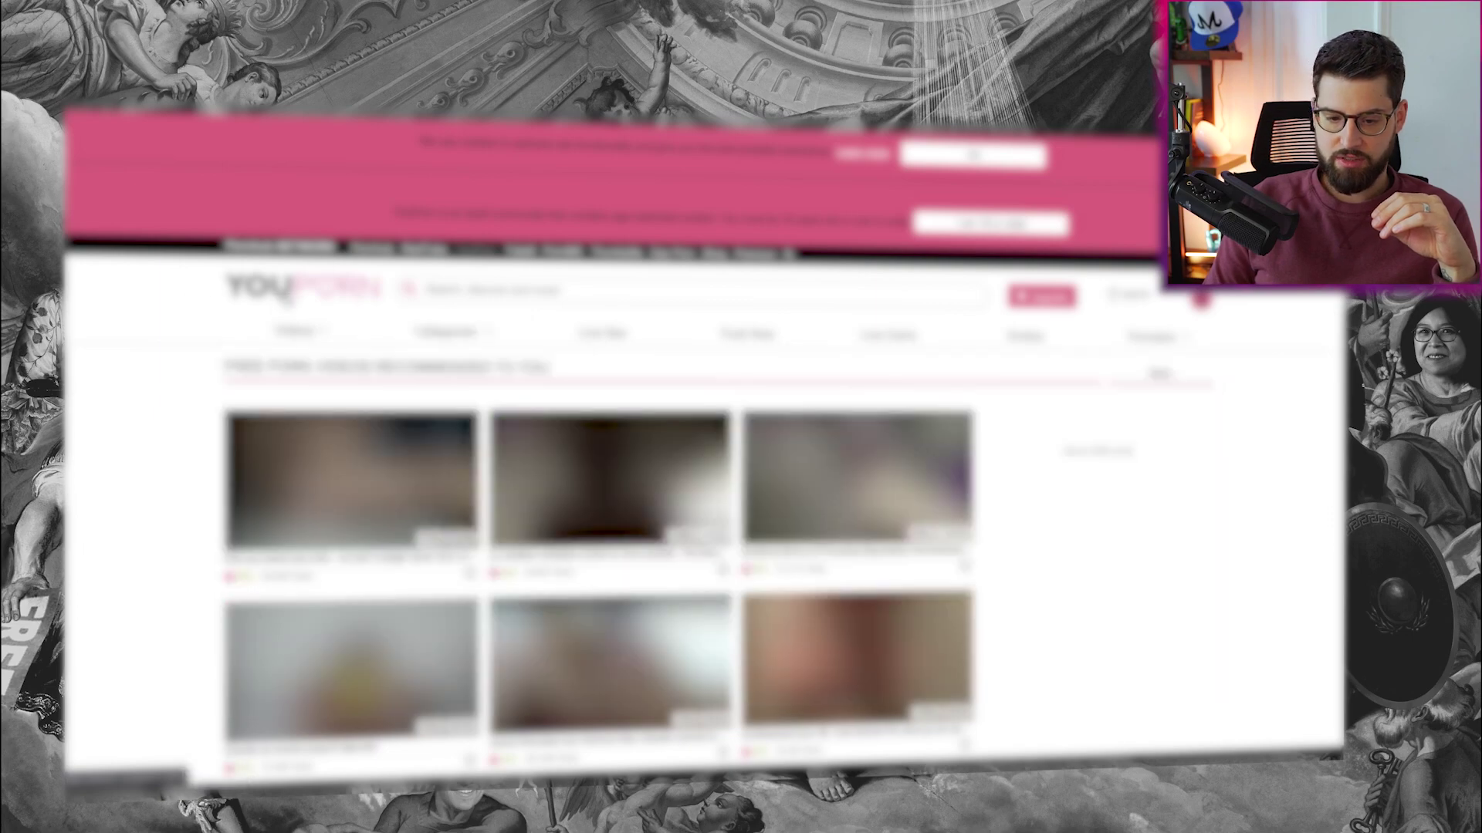
Step: Examine the header, navigation row and recommended video grid on the reference site's home page
scroll(371, 308, "down", 3)
scroll(370, 308, "up", 3)
scroll(494, 309, "down", 4)
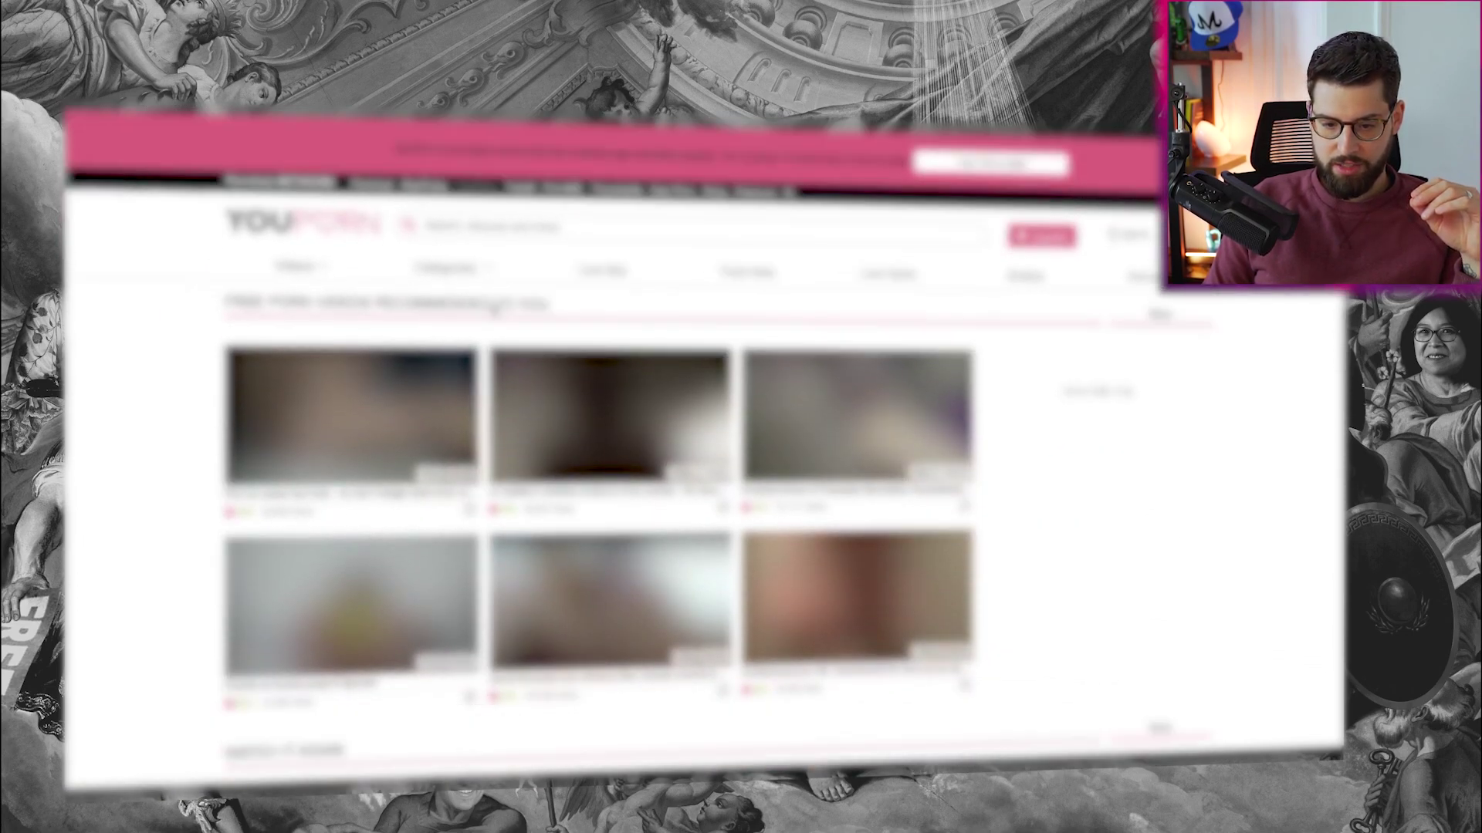
scroll(494, 309, "up", 4)
scroll(494, 309, "down", 1)
scroll(494, 309, "up", 2)
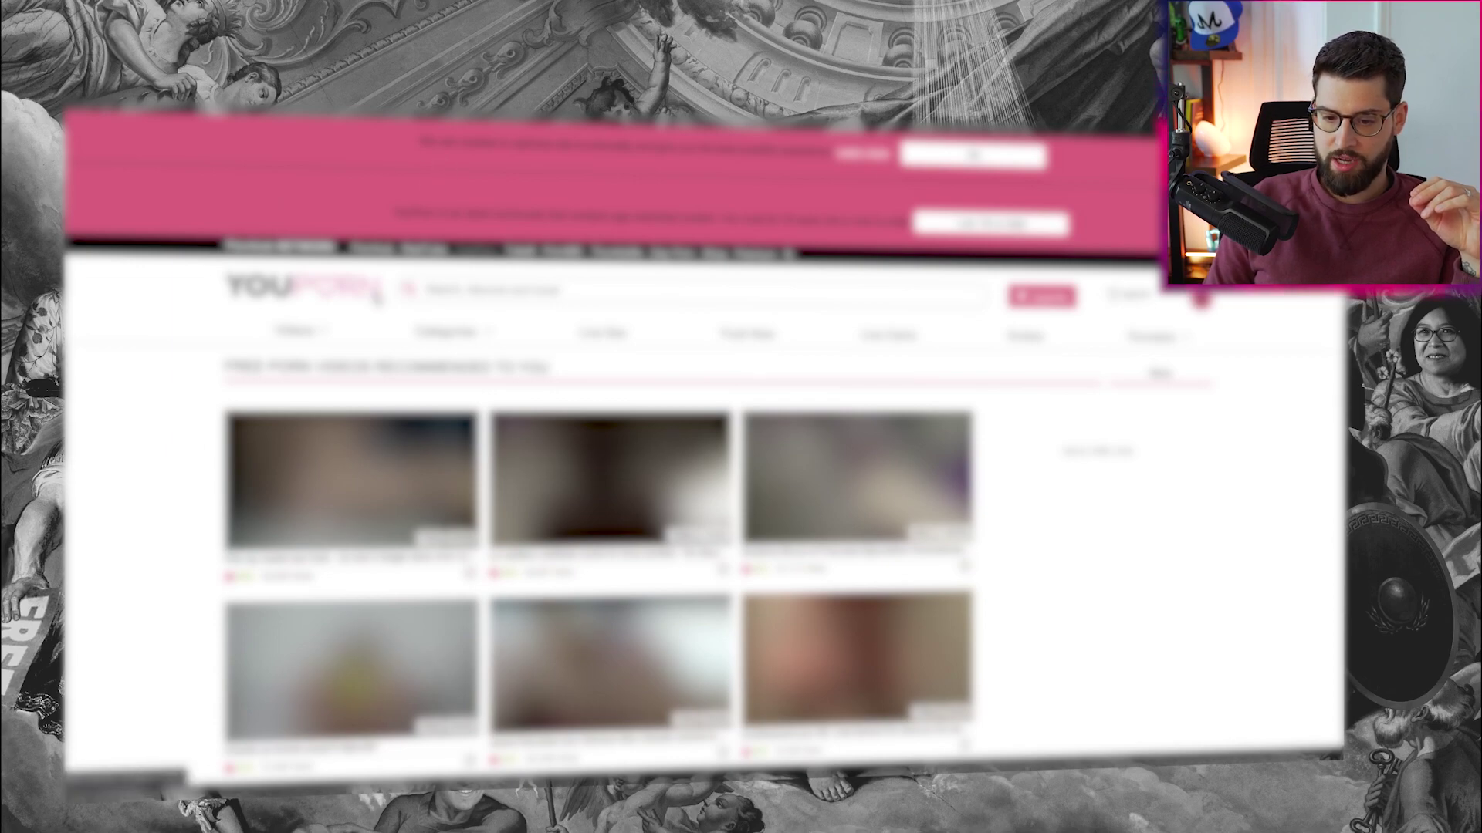
scroll(376, 297, "down", 8)
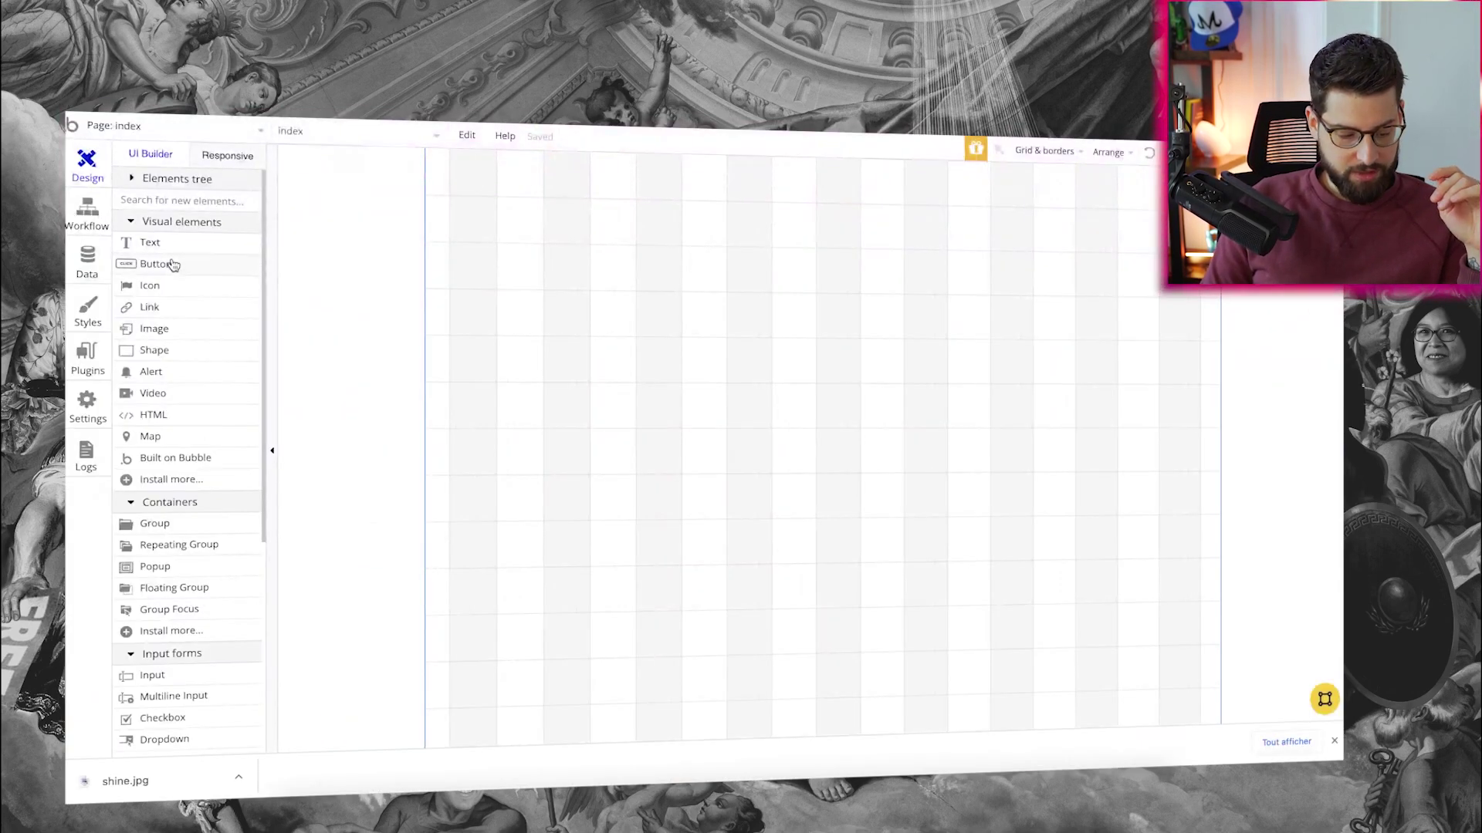
Step: In the Bubble editor, draw a Group across the top of the index page, 1080 by 70 px at X 0, Y 0
mouse_move(173, 264)
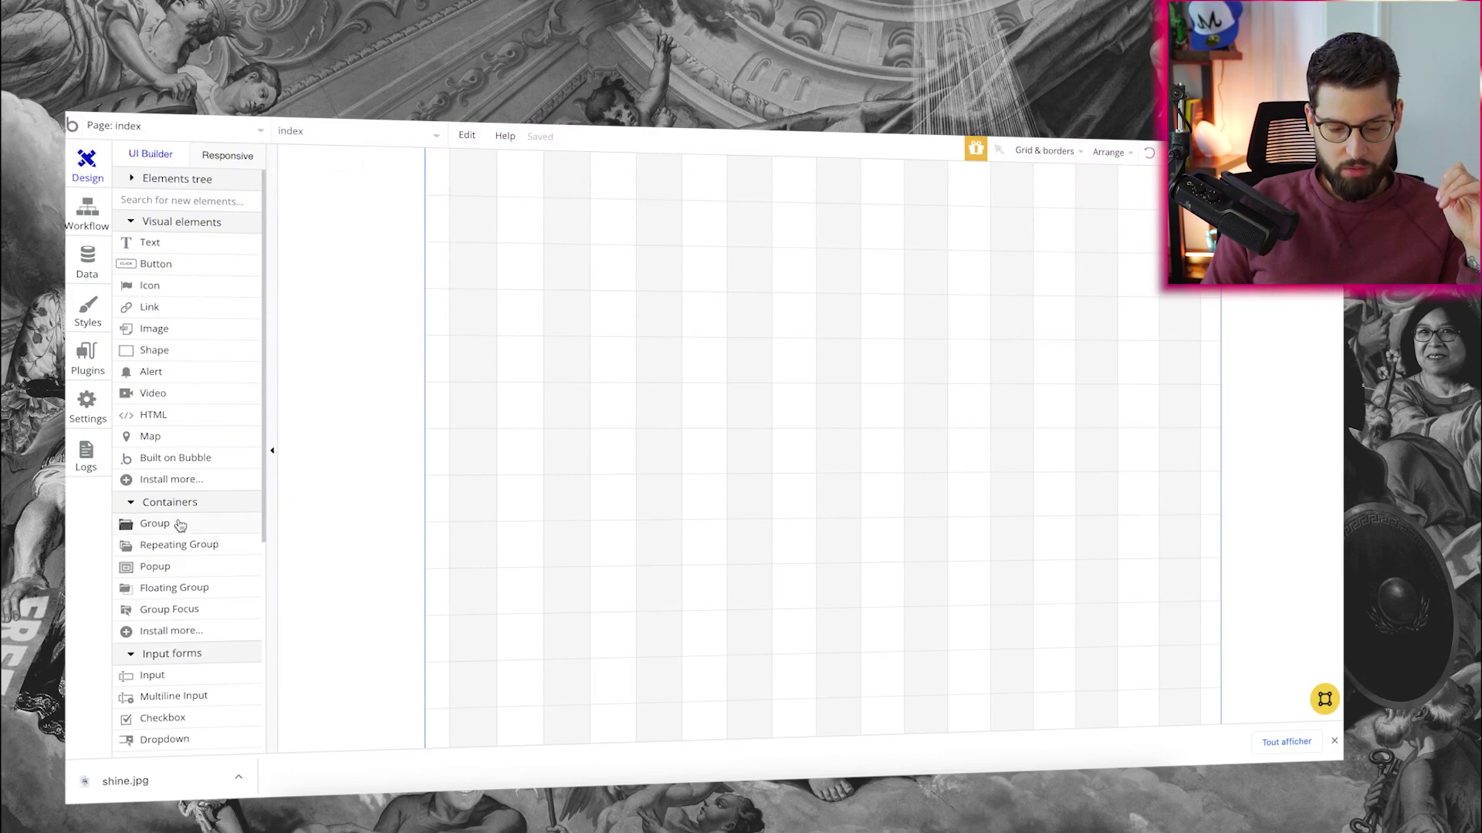
scroll(178, 521, "down", 1)
left_click(154, 476)
left_click_drag(523, 241, 1184, 320)
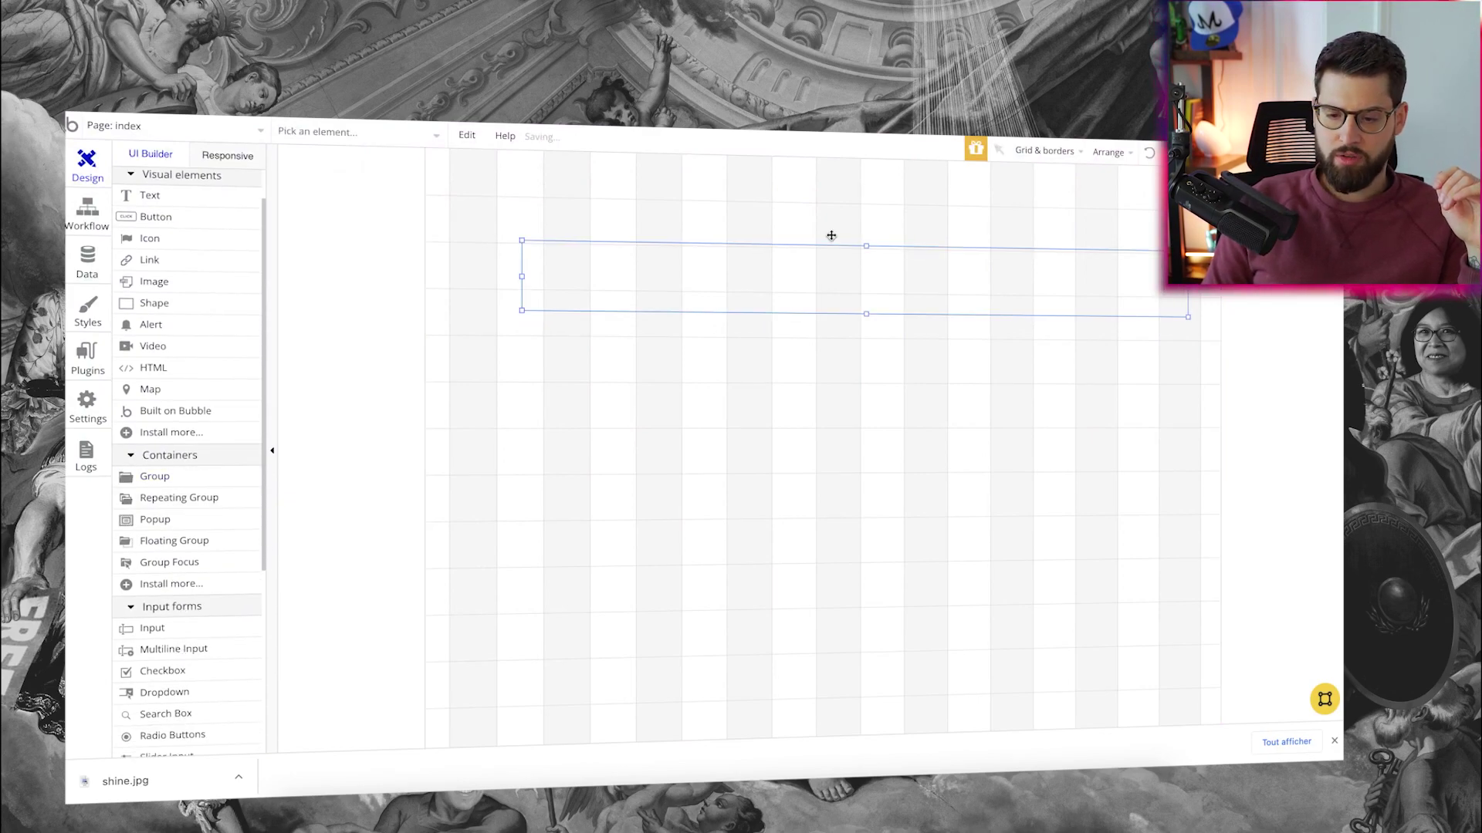
mouse_move(810, 274)
left_mouse_down()
mouse_move(690, 225)
mouse_move(692, 183)
left_mouse_up()
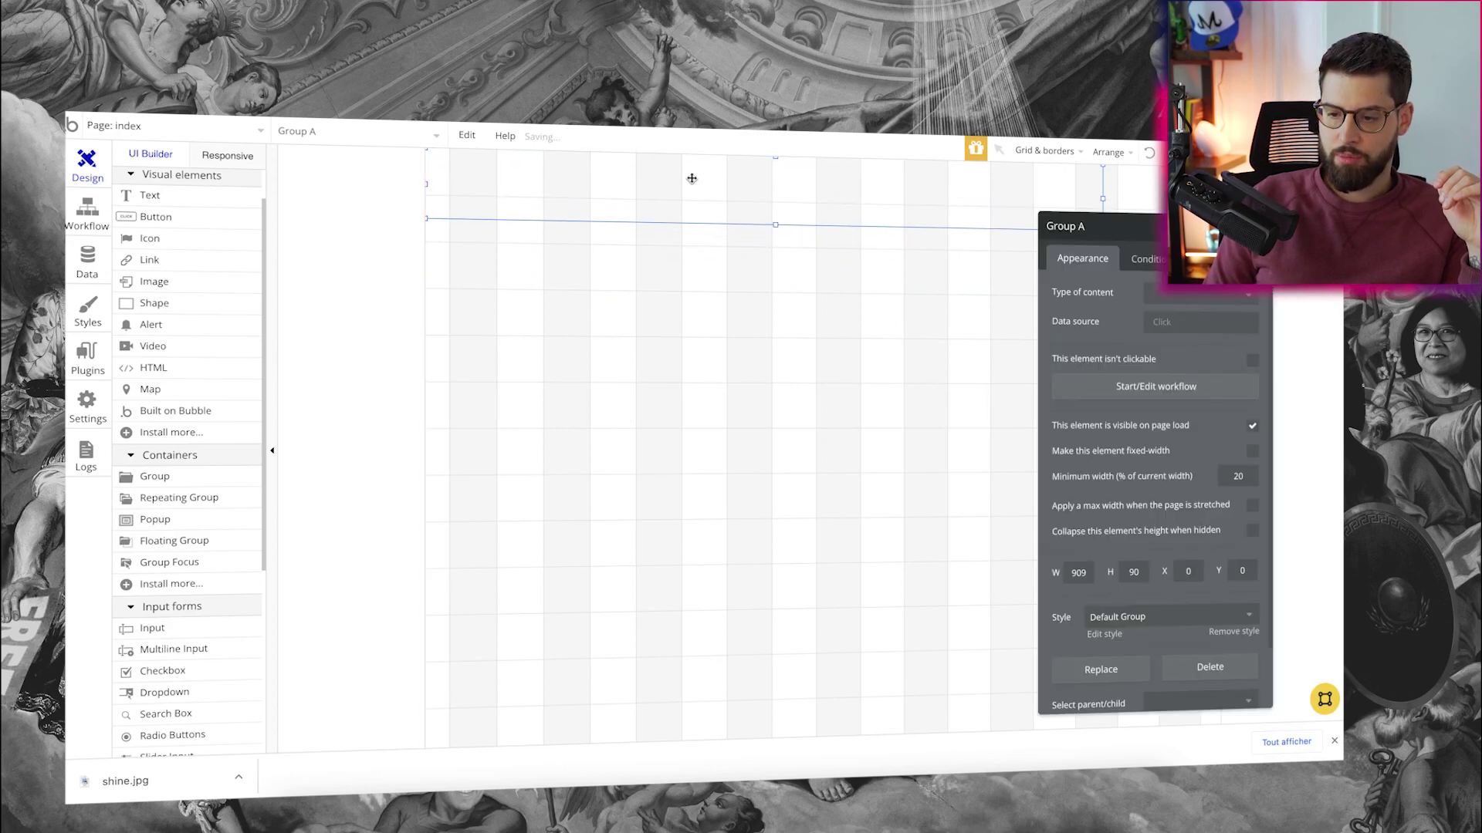
left_click_drag(841, 230, 845, 214)
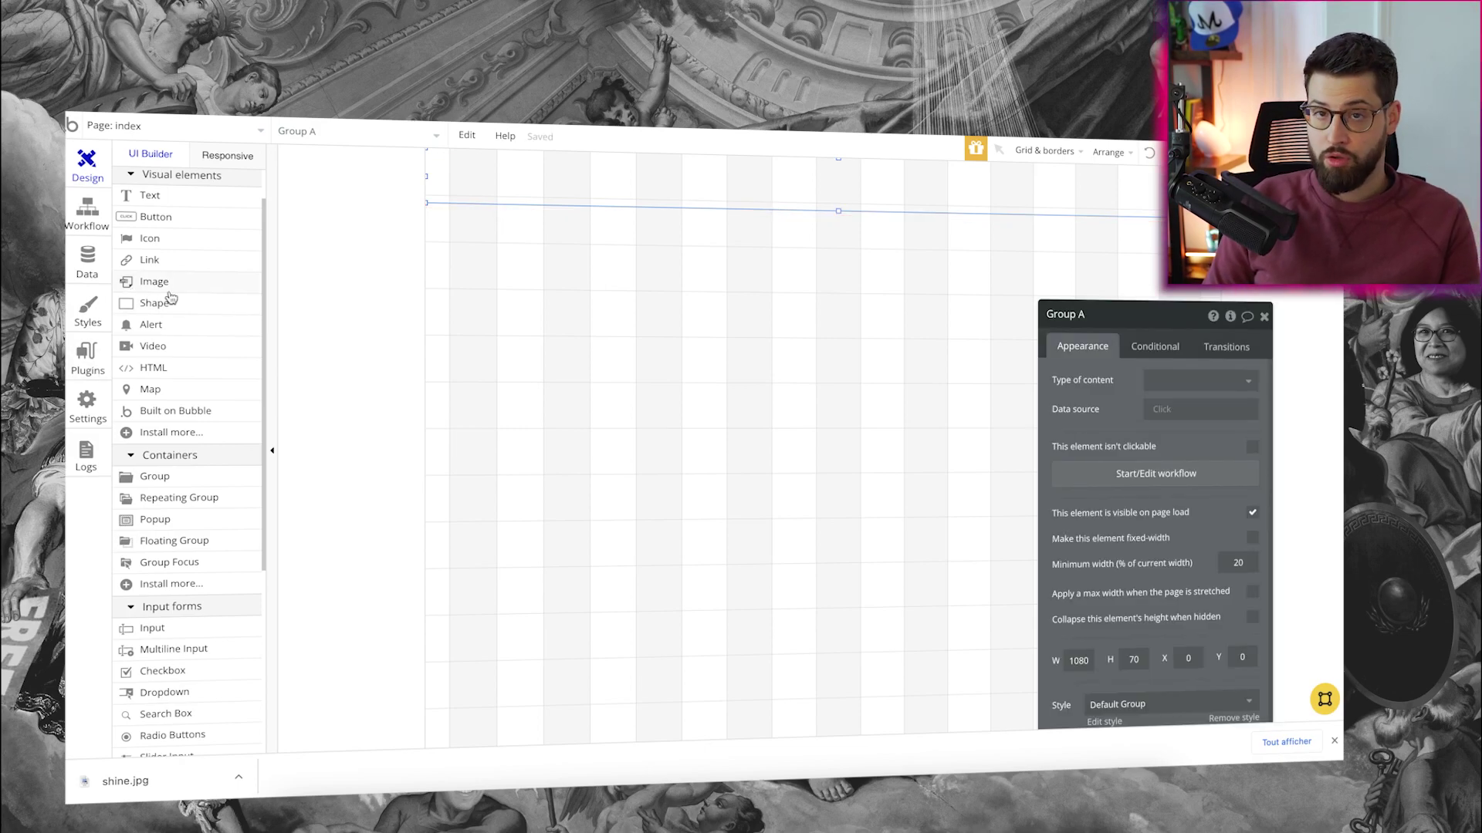
Step: Add an Image with the YOUCAT logo at the start of the header group and size it to about 211 by 37 px
scroll(201, 334, "down", 2)
scroll(199, 332, "down", 4)
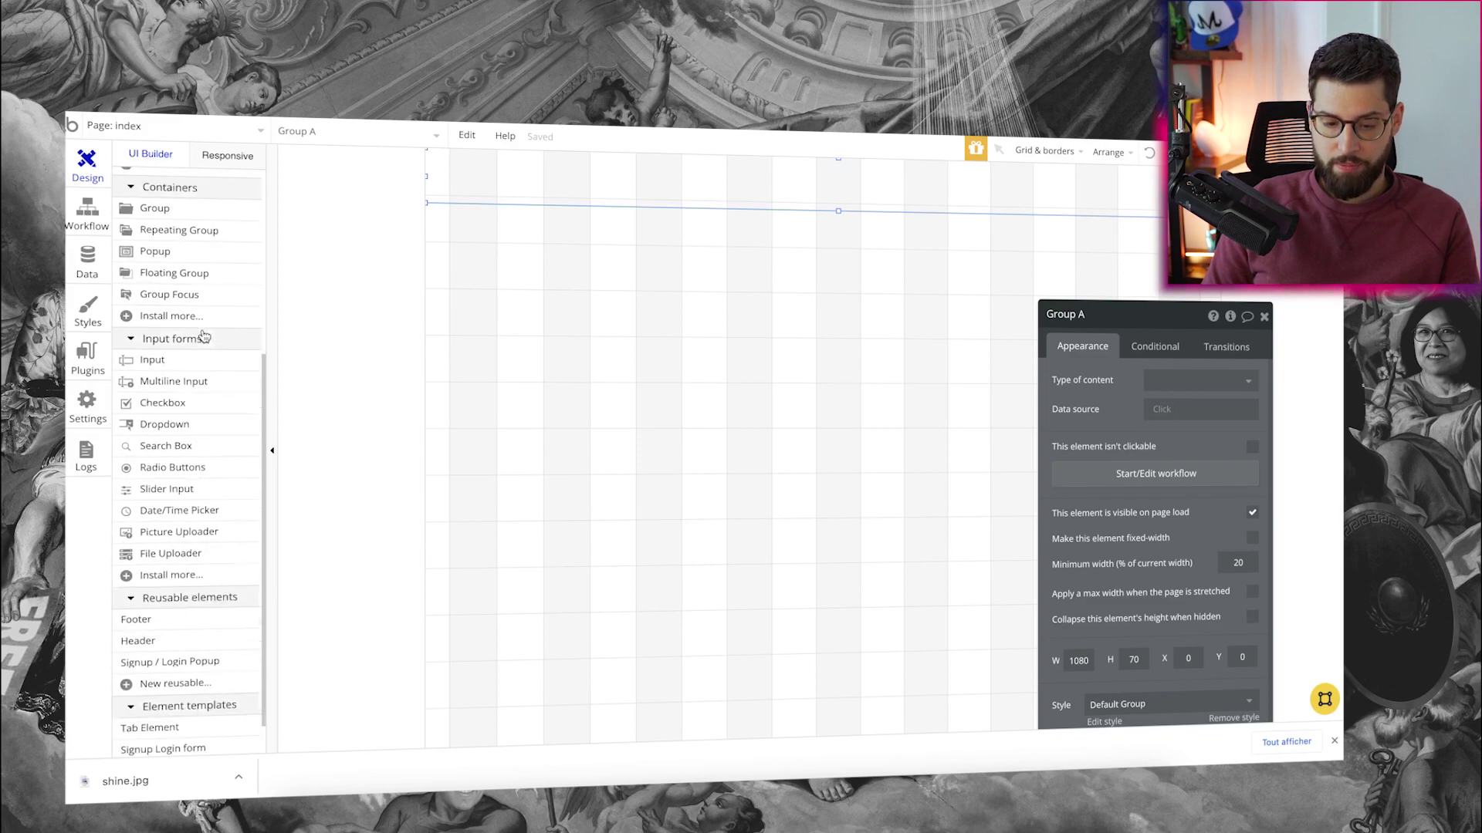
scroll(186, 336, "up", 6)
left_click(162, 329)
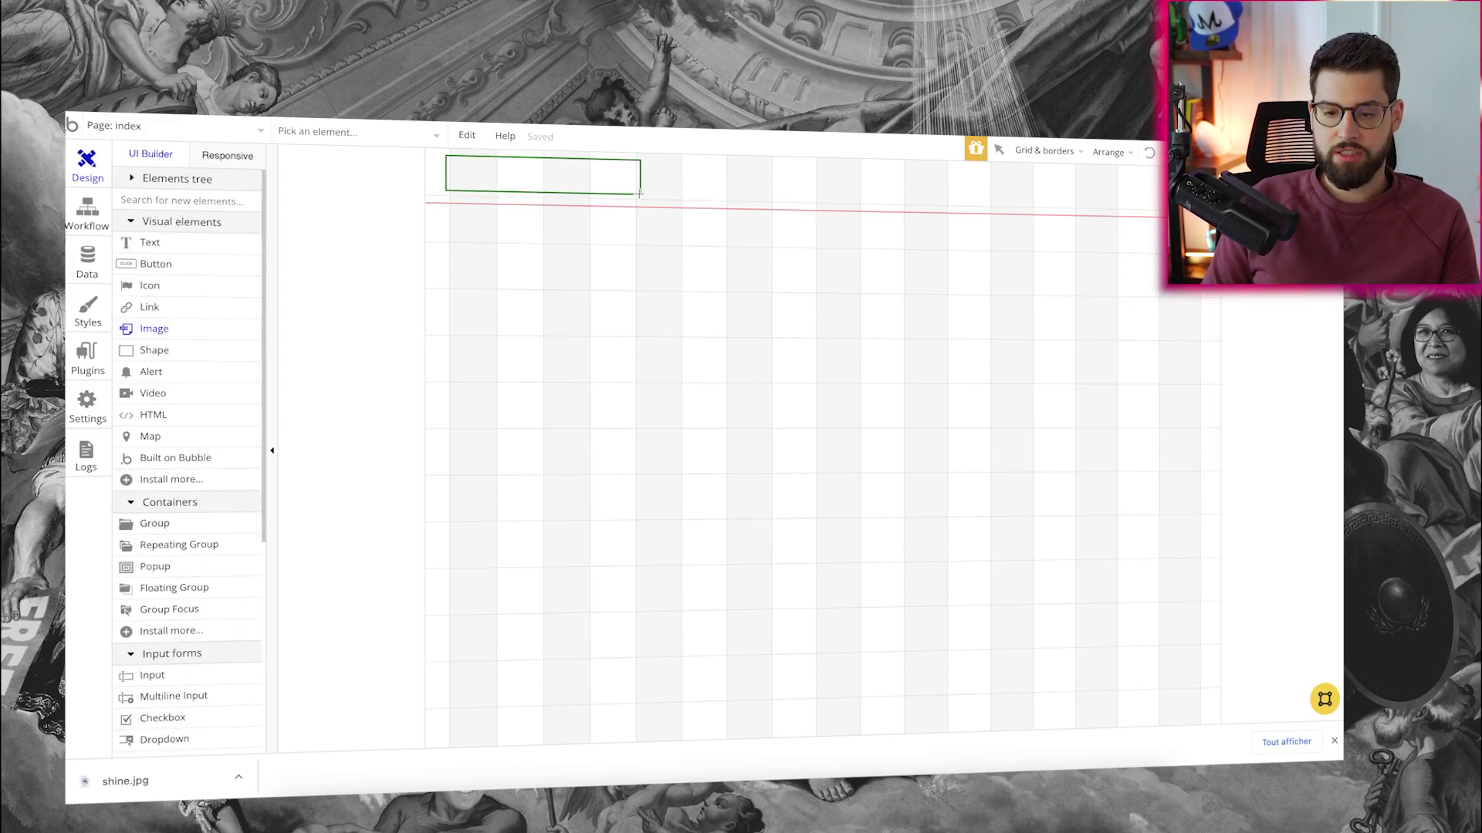
left_click_drag(640, 195, 642, 197)
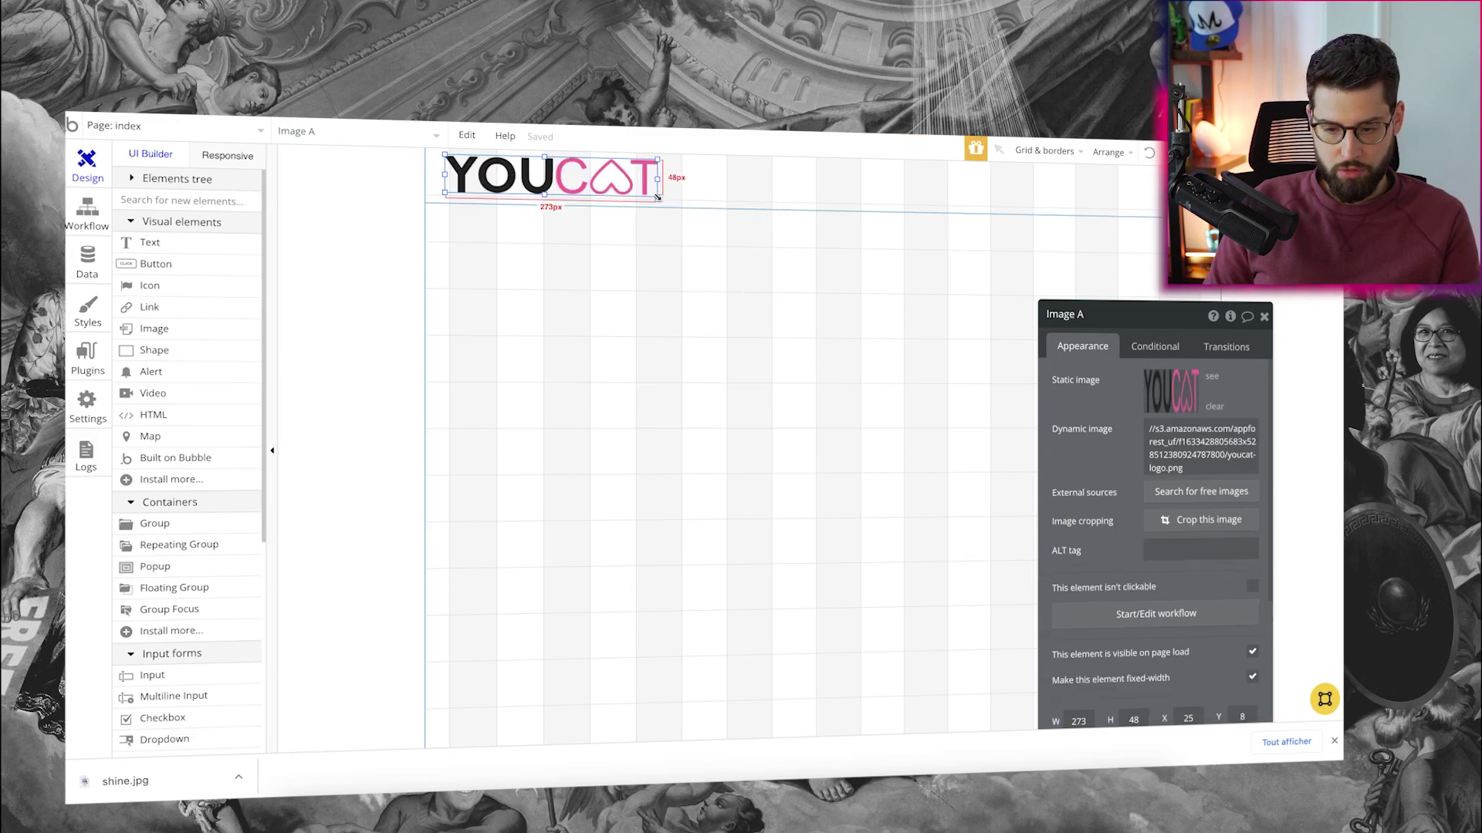
left_click_drag(641, 196, 614, 187)
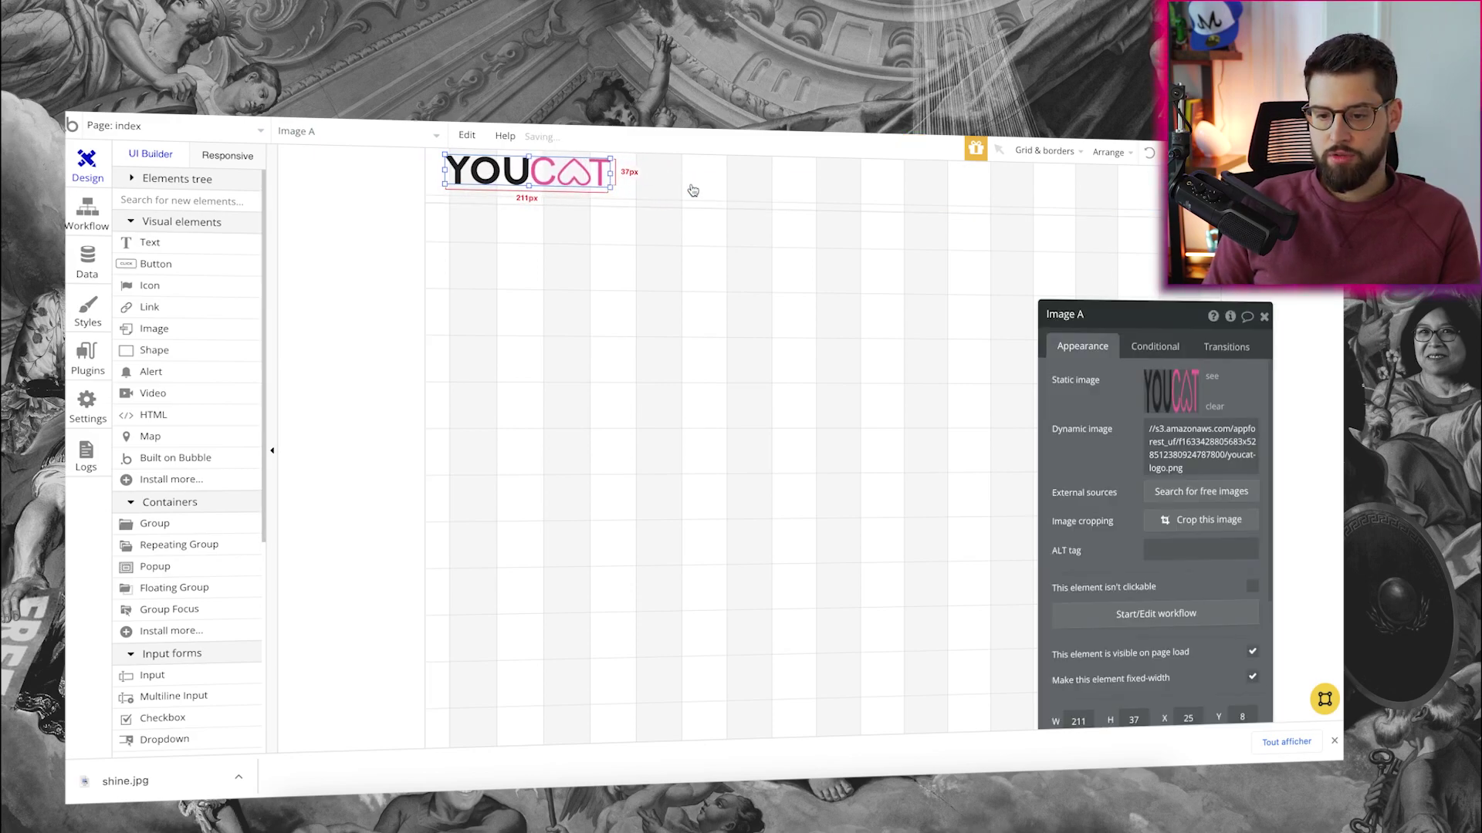
Step: Remove the header group's preset style and give it a flat #FFFFFF background
left_click(697, 188)
scroll(1176, 565, "down", 3)
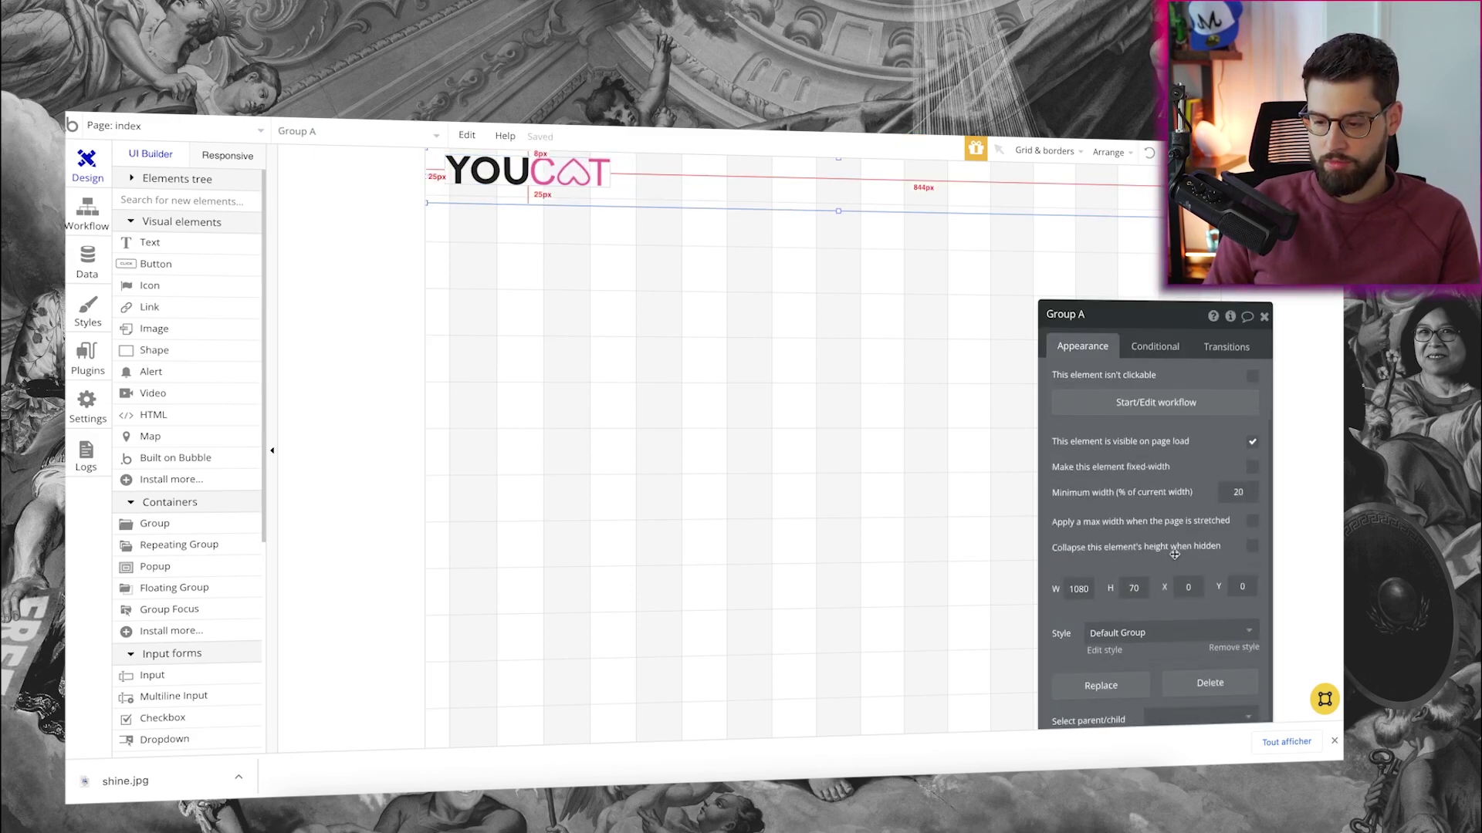
left_click(1233, 649)
left_click(1200, 499)
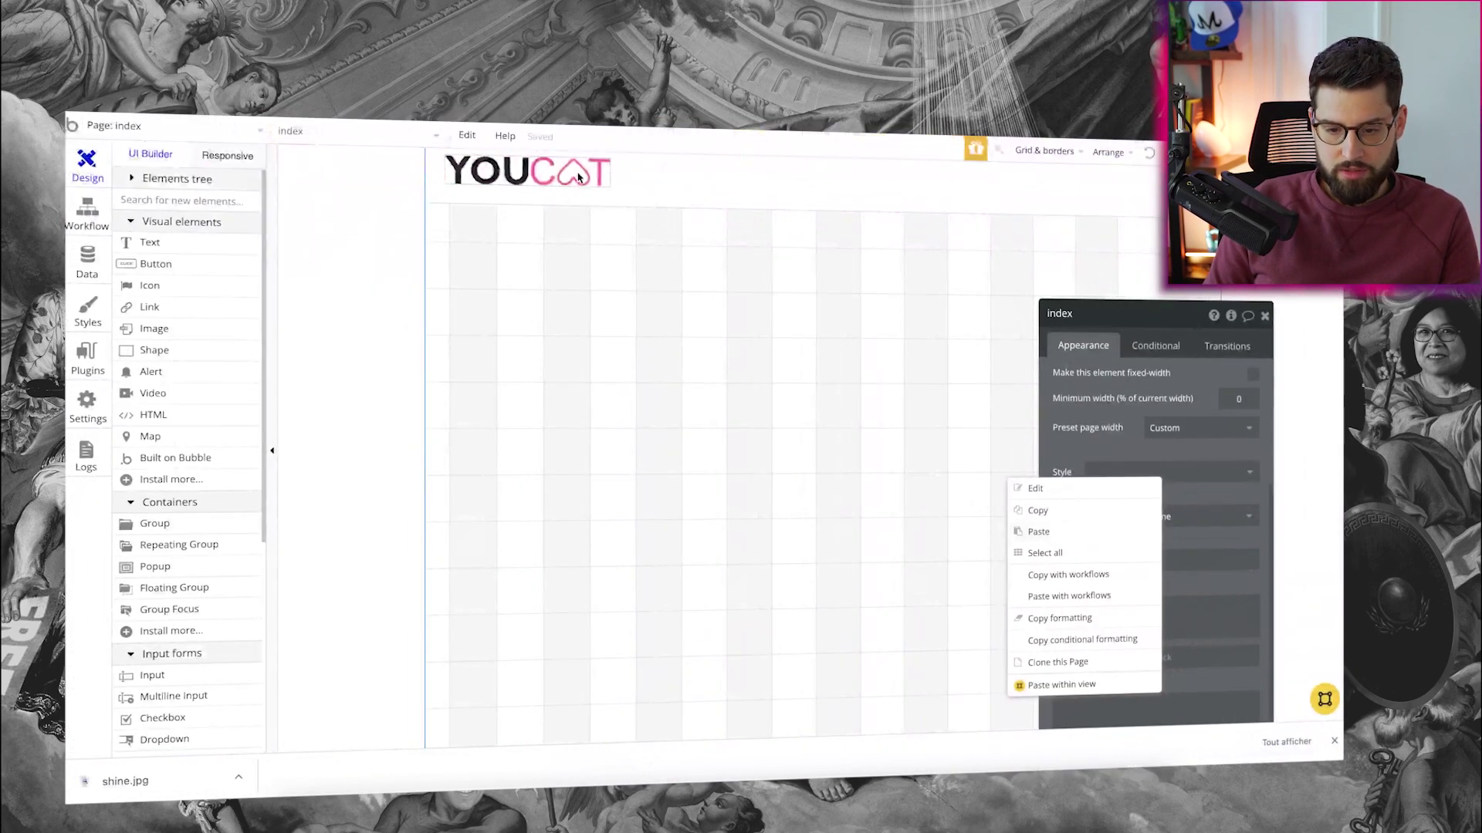
left_click(578, 201)
left_click(578, 201)
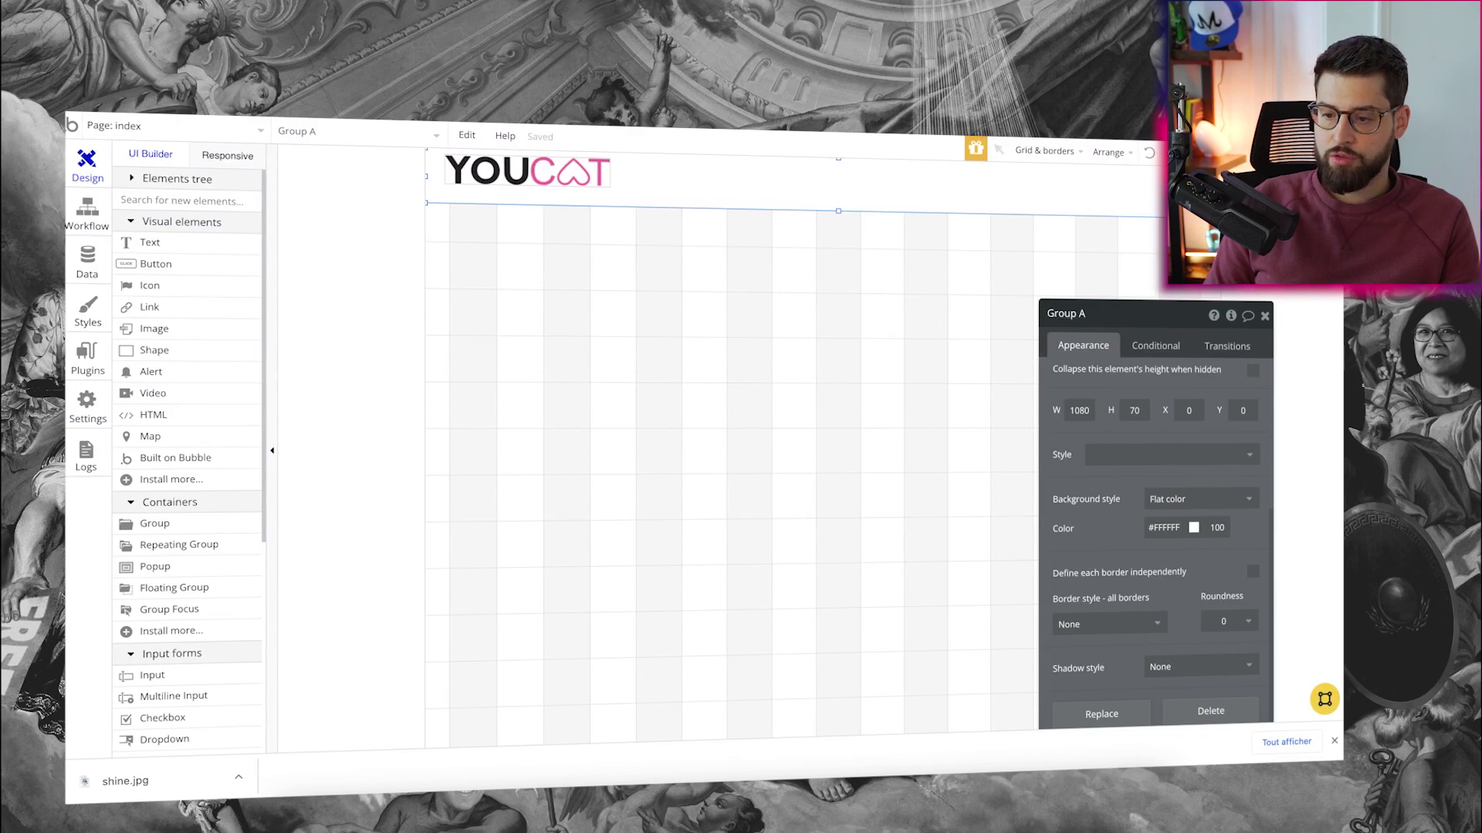
Step: Hide element borders in the editor and shrink the YOUCAT logo to 178 by 31 px at X 30, Y 13
left_click(1075, 154)
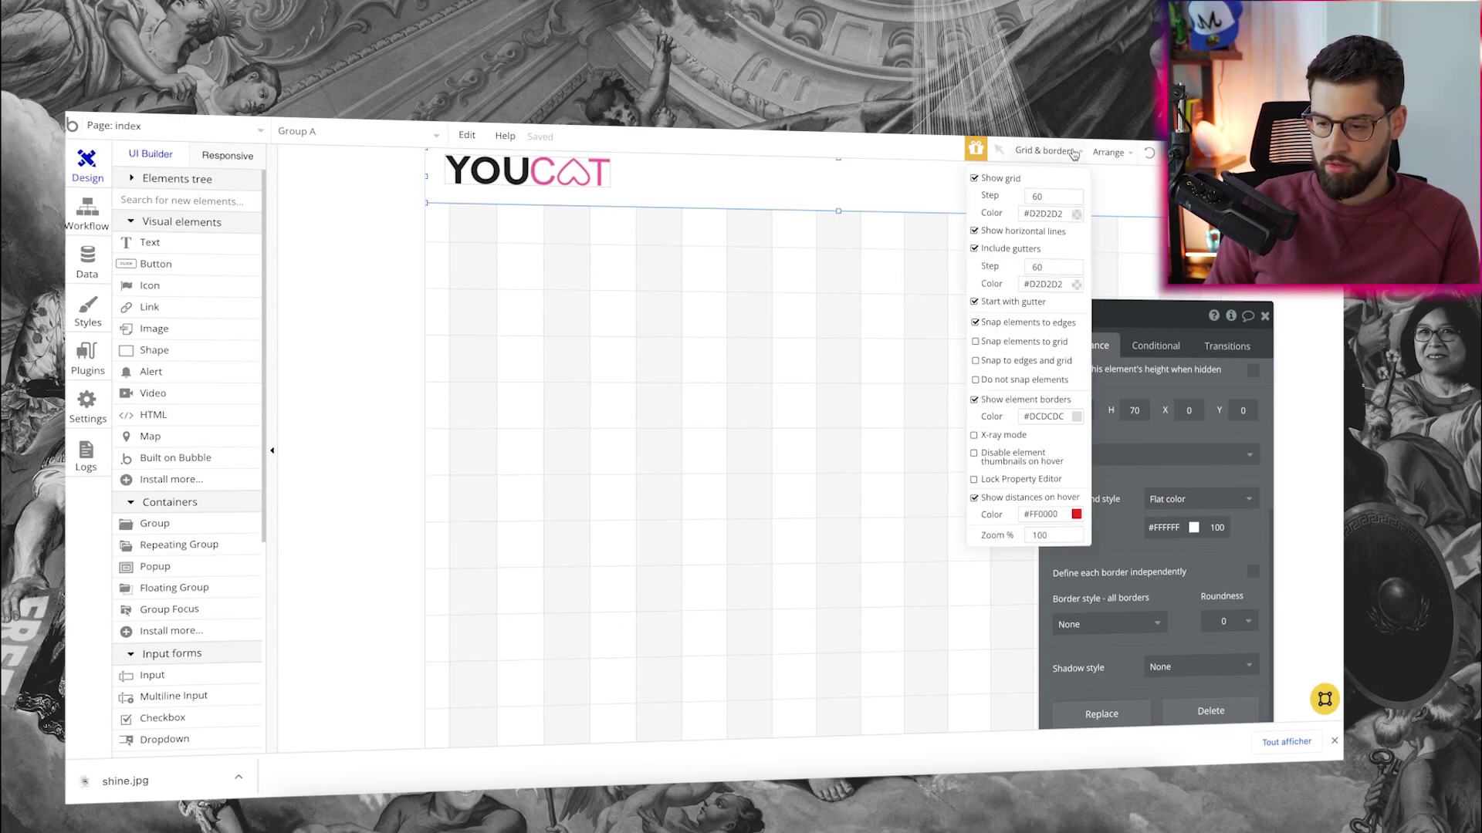
left_click(974, 401)
left_click(443, 317)
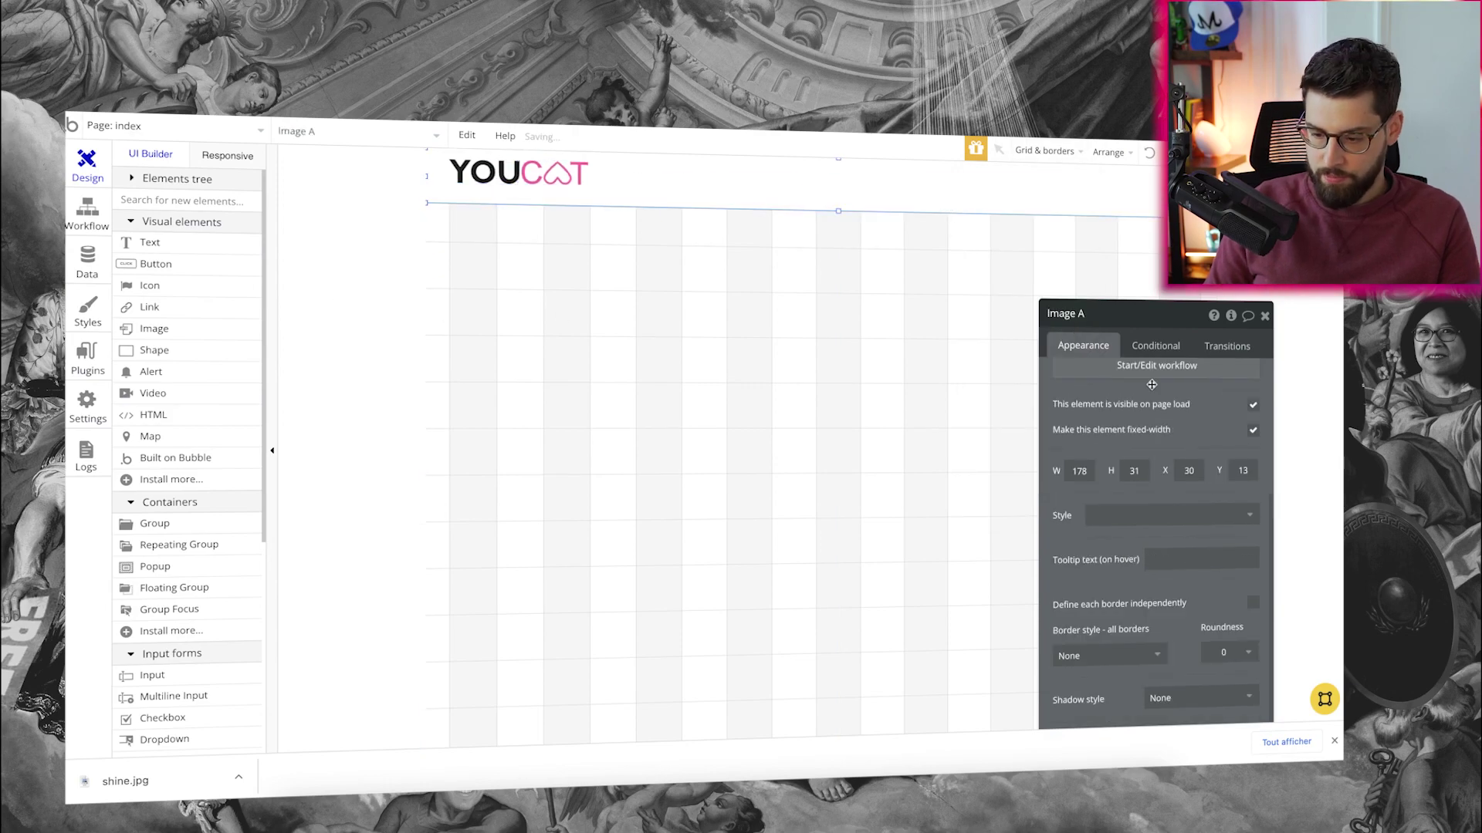
Step: Define the header group's borders independently, apply a solid bottom border of width 1 and adjust its color
scroll(1144, 573, "down", 2)
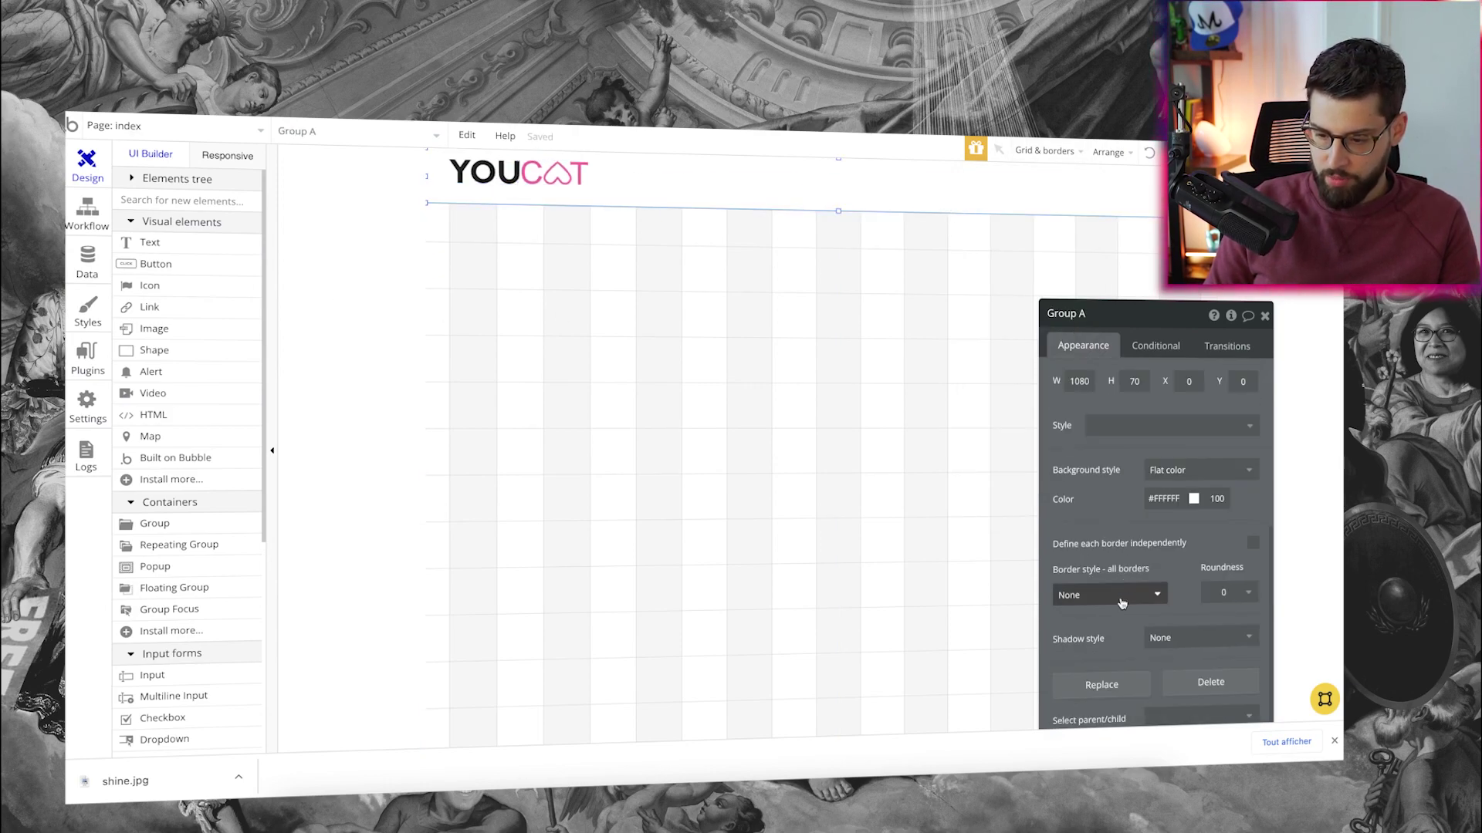
left_click(1121, 603)
left_click(1138, 554)
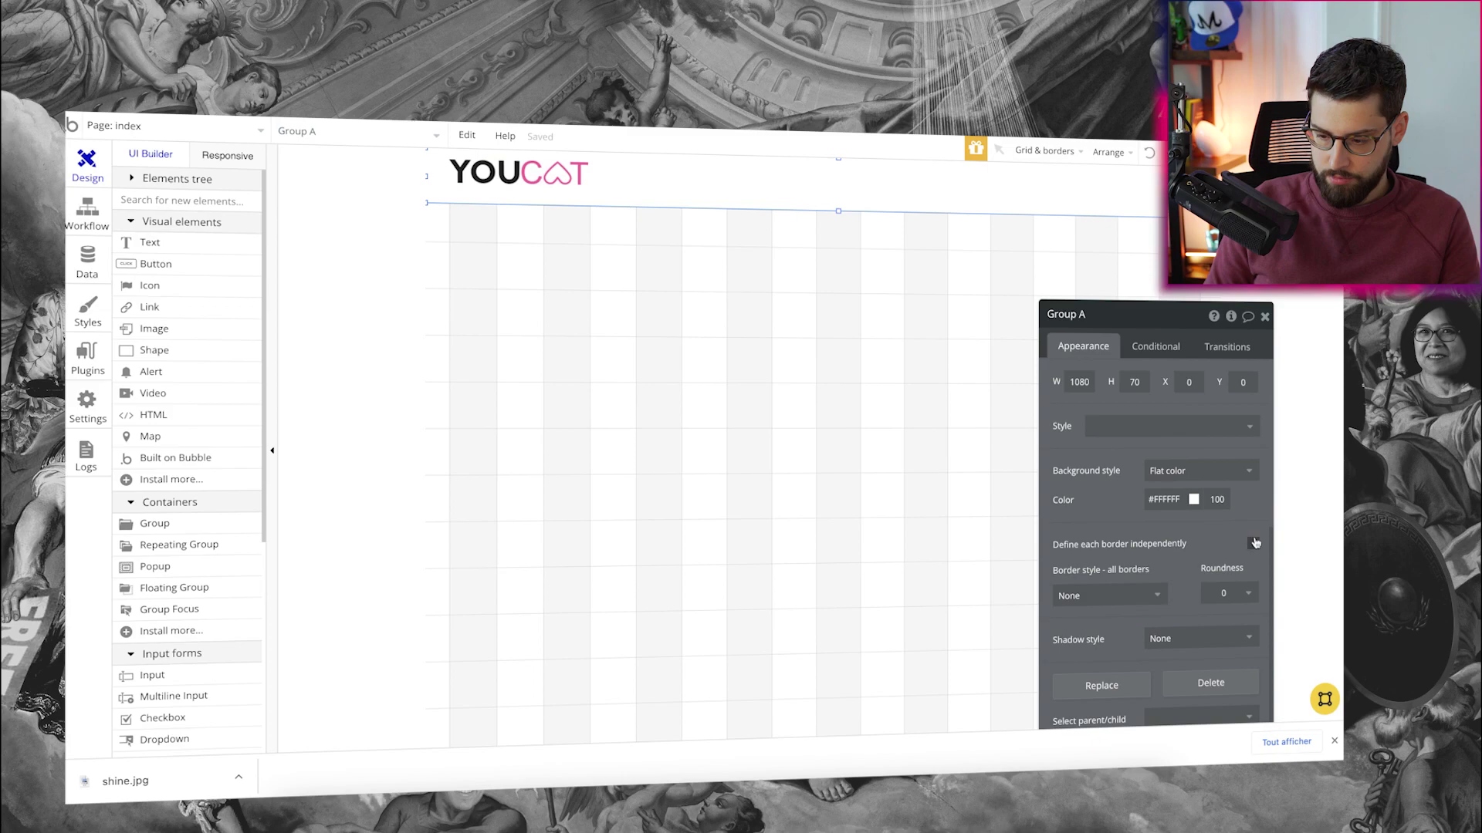
left_click(1254, 543)
scroll(1143, 625, "down", 2)
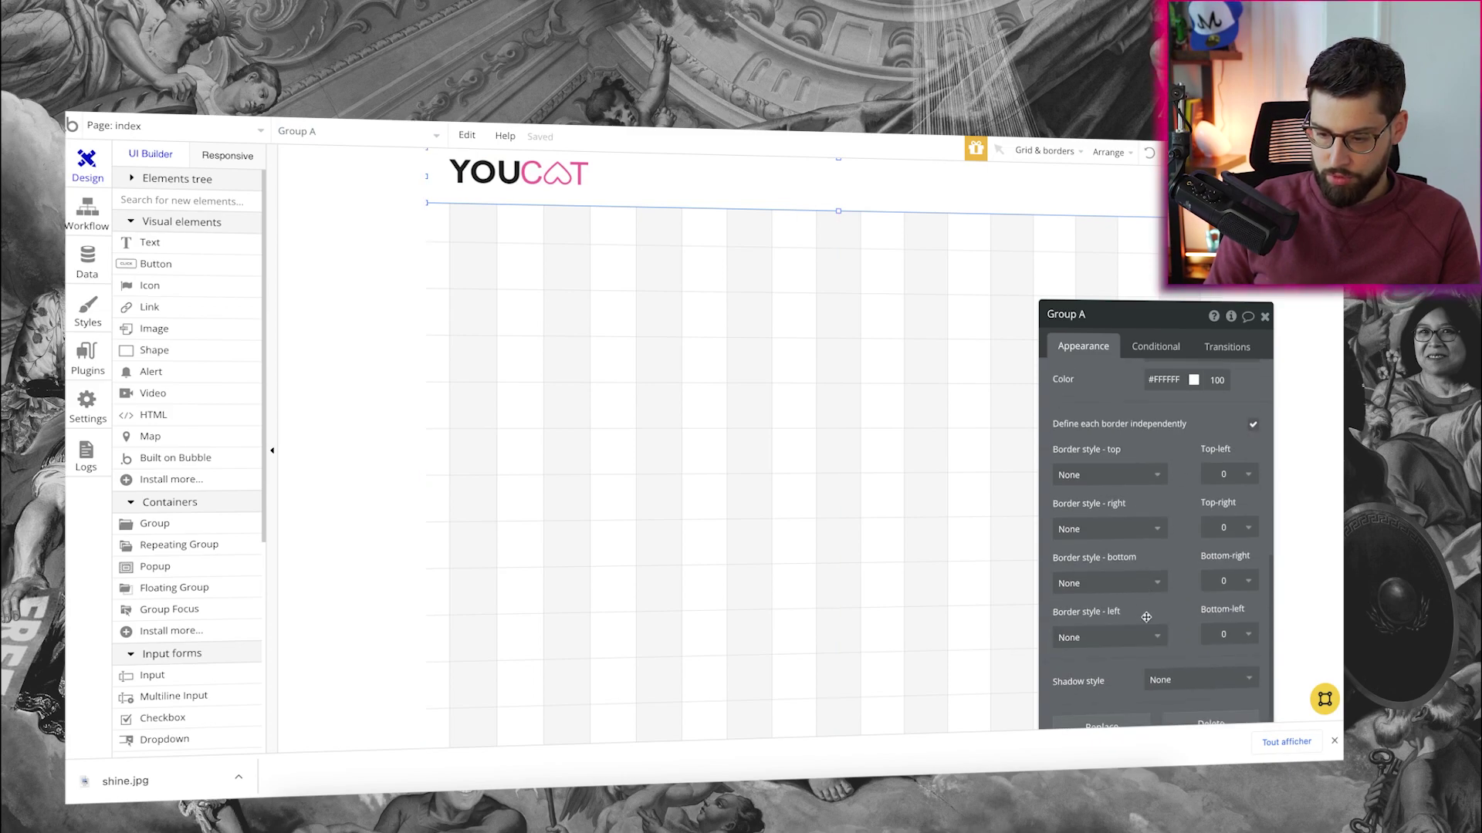
left_click(1134, 583)
left_click(1134, 617)
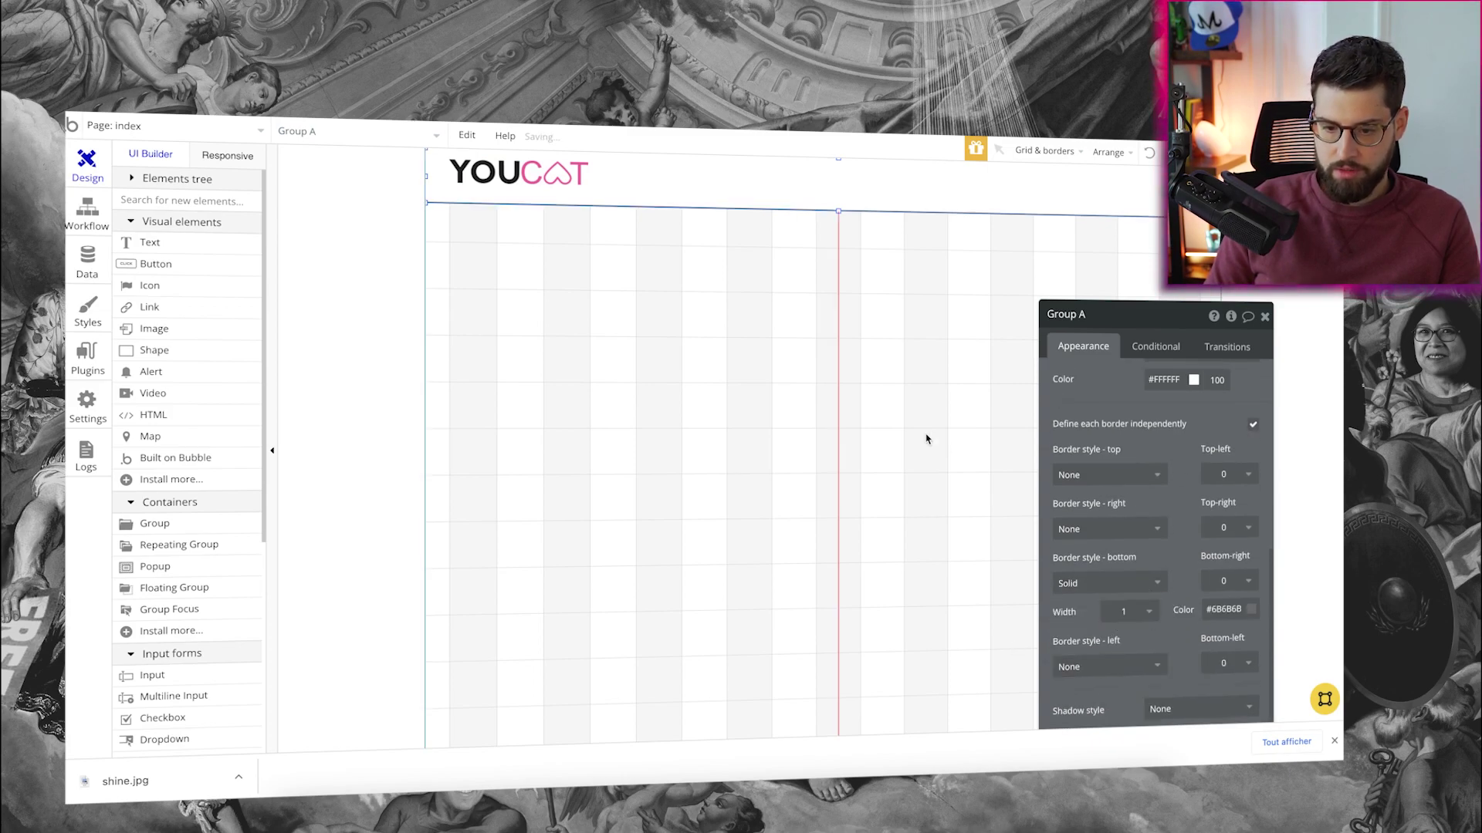
left_click(1235, 608)
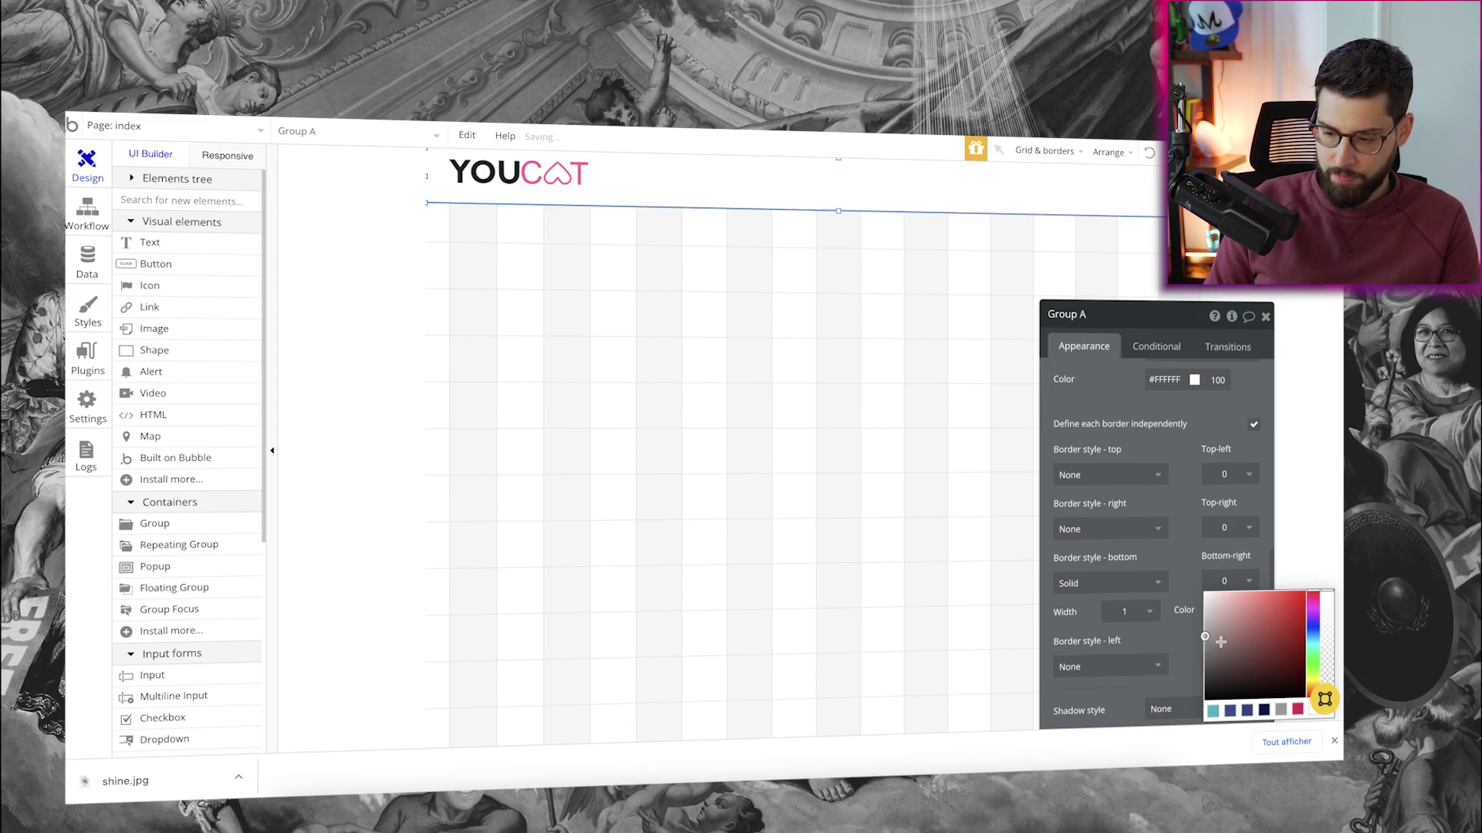
left_click(699, 189)
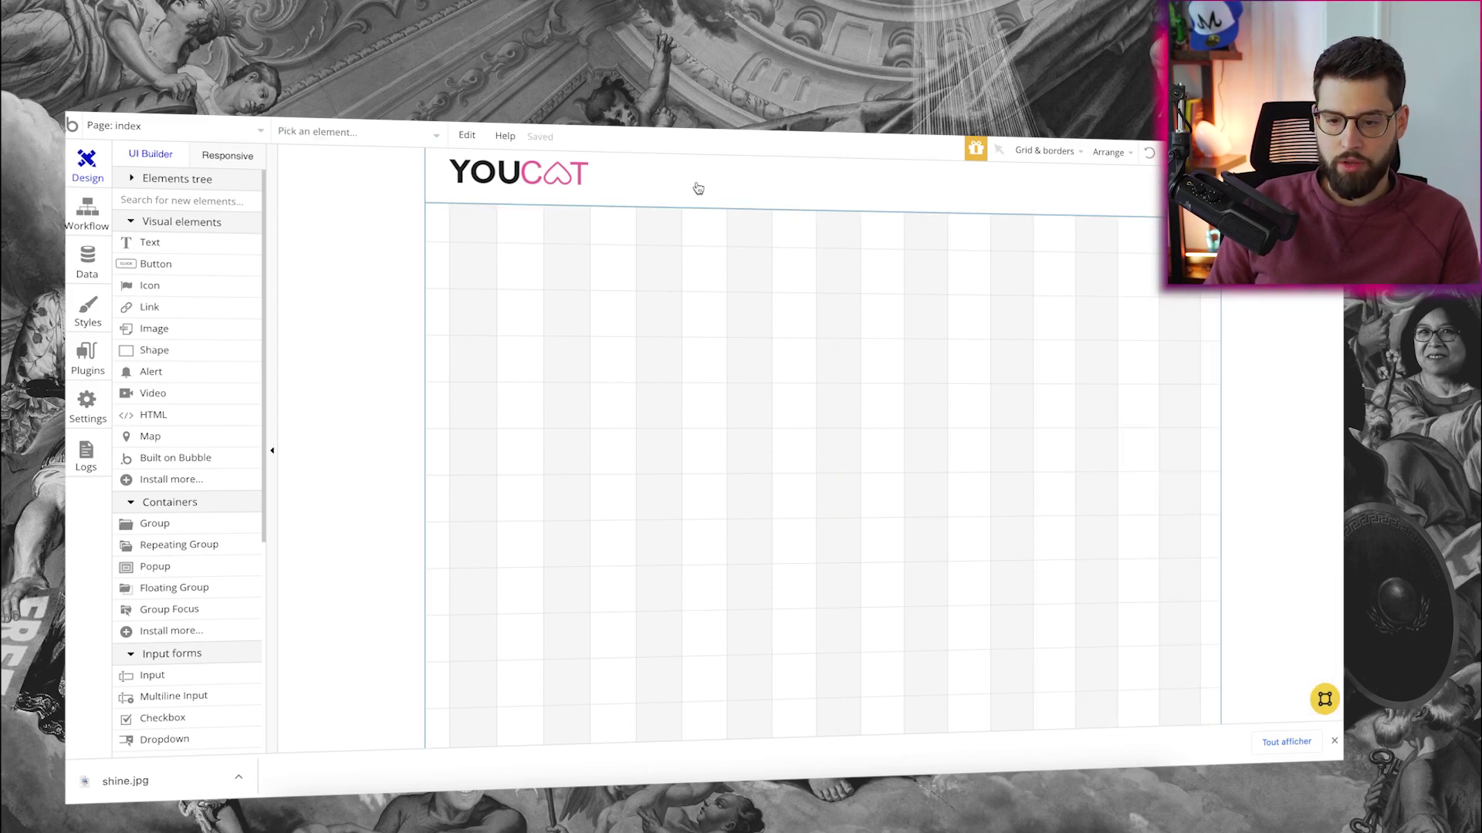
Step: Reduce the YOUCAT logo slightly more within the header group
double_click(496, 174)
left_click(588, 187)
left_click_drag(588, 187, 575, 187)
key("ctrl+Tab")
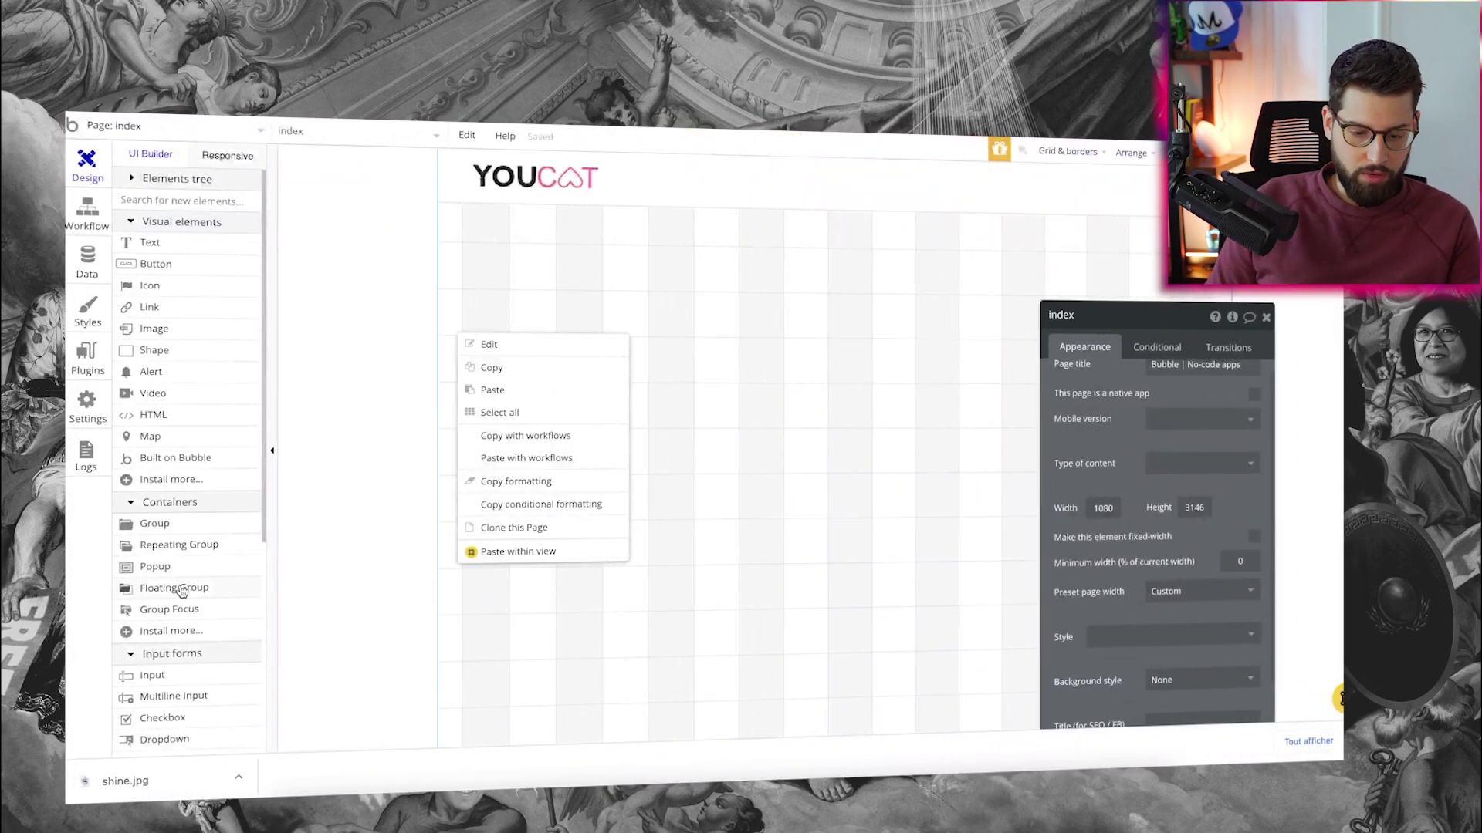
Step: Add a Search Box beside the logo in the header, remove its preset style and widen it to about 673 px
scroll(181, 592, "down", 5)
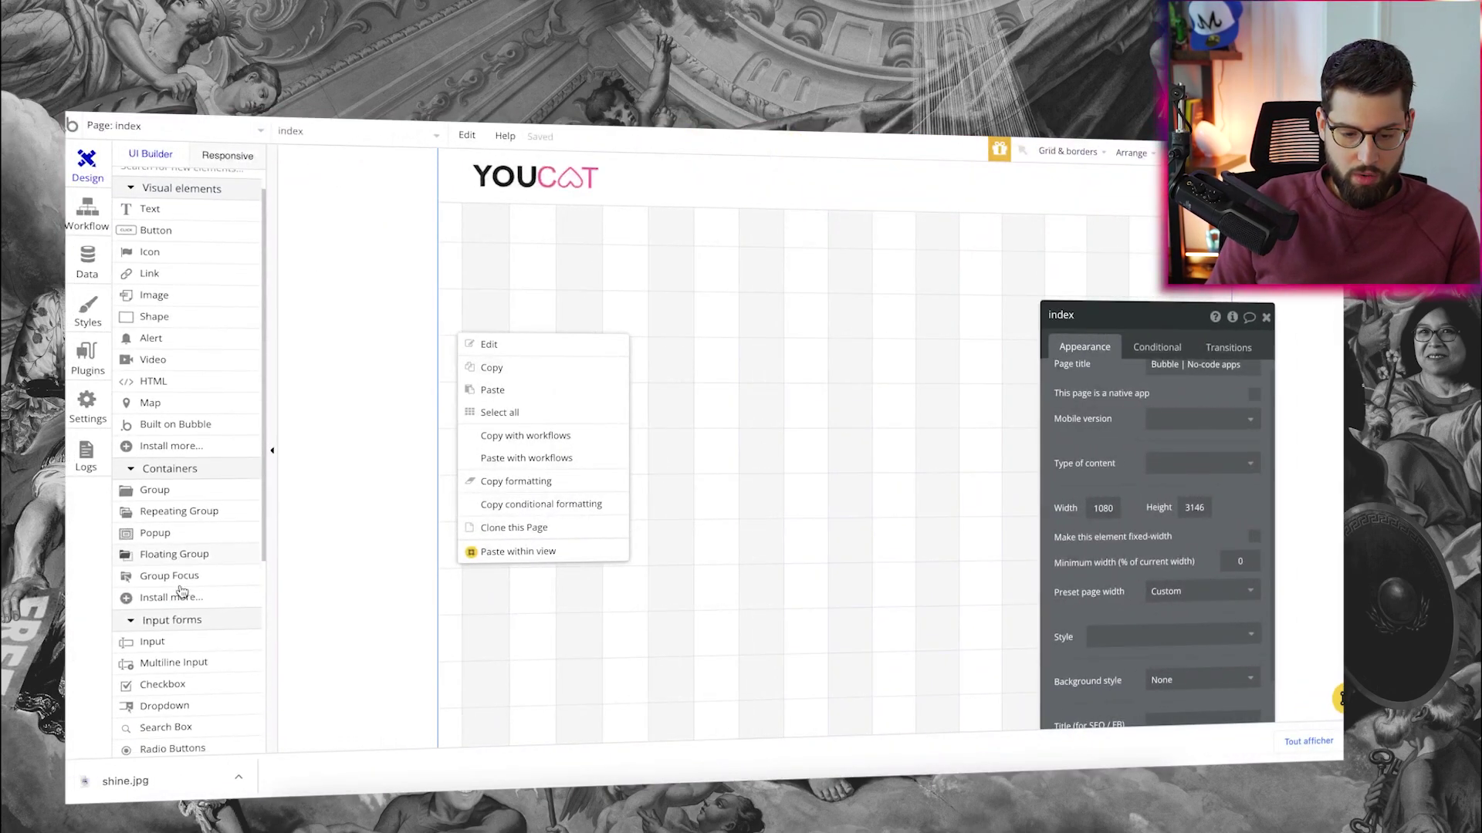
scroll(189, 386, "up", 3)
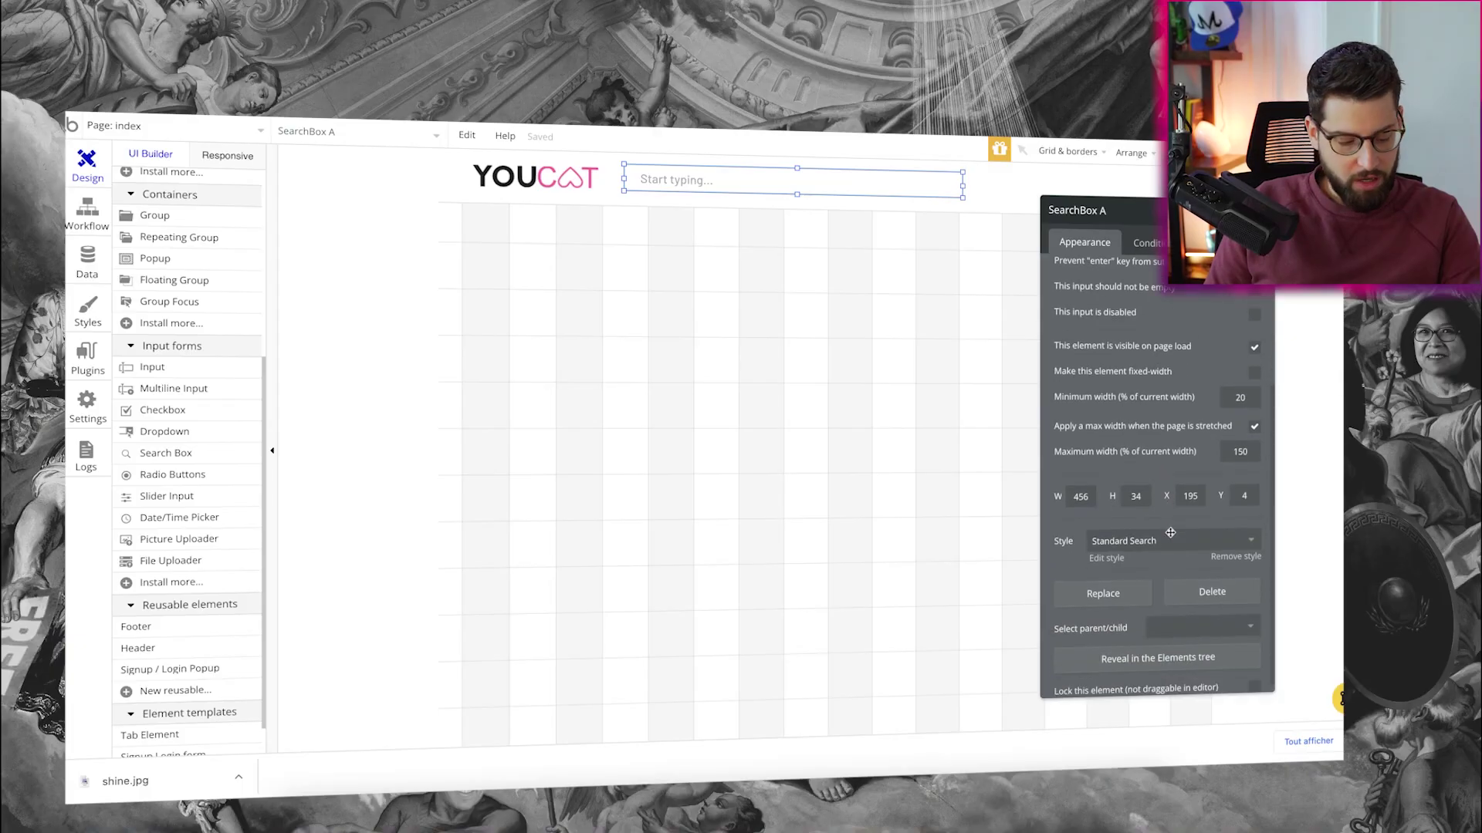
scroll(1171, 536, "down", 1)
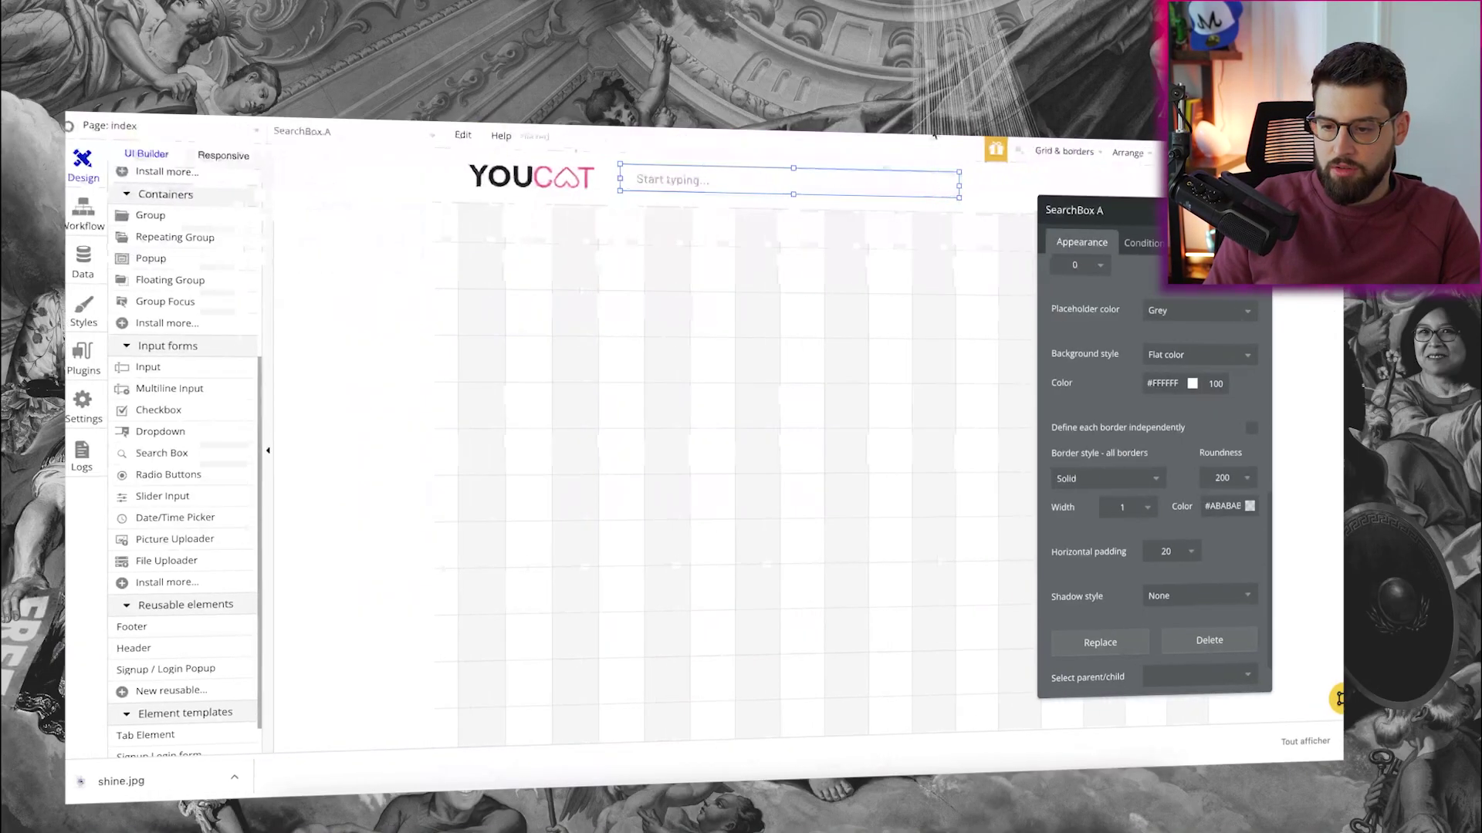
left_click_drag(960, 179, 1078, 187)
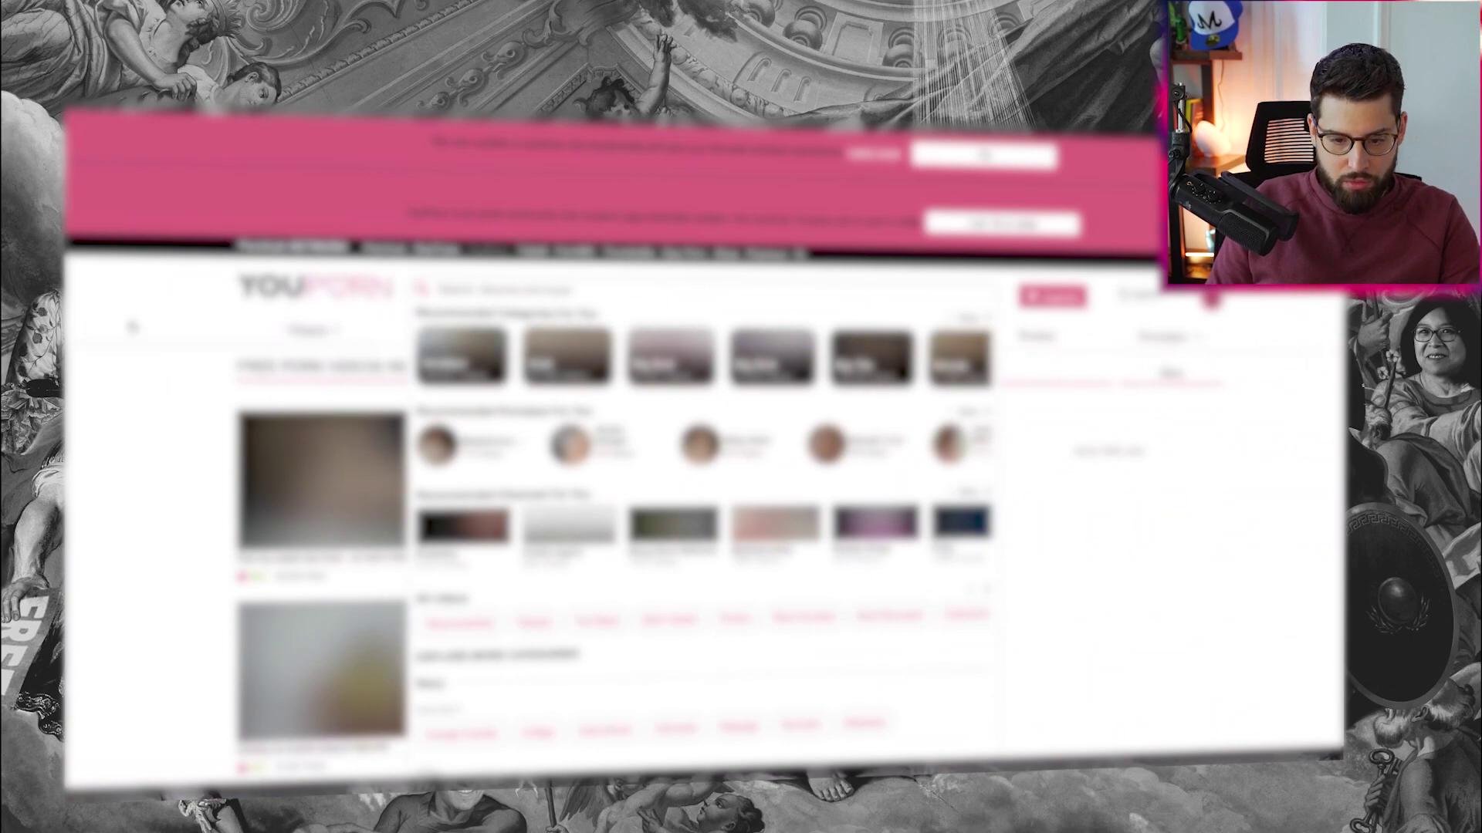
Step: Examine the reference site's search suggestions, account menu and header behaviour while scrolling the home page
left_click(133, 326)
mouse_move(1212, 301)
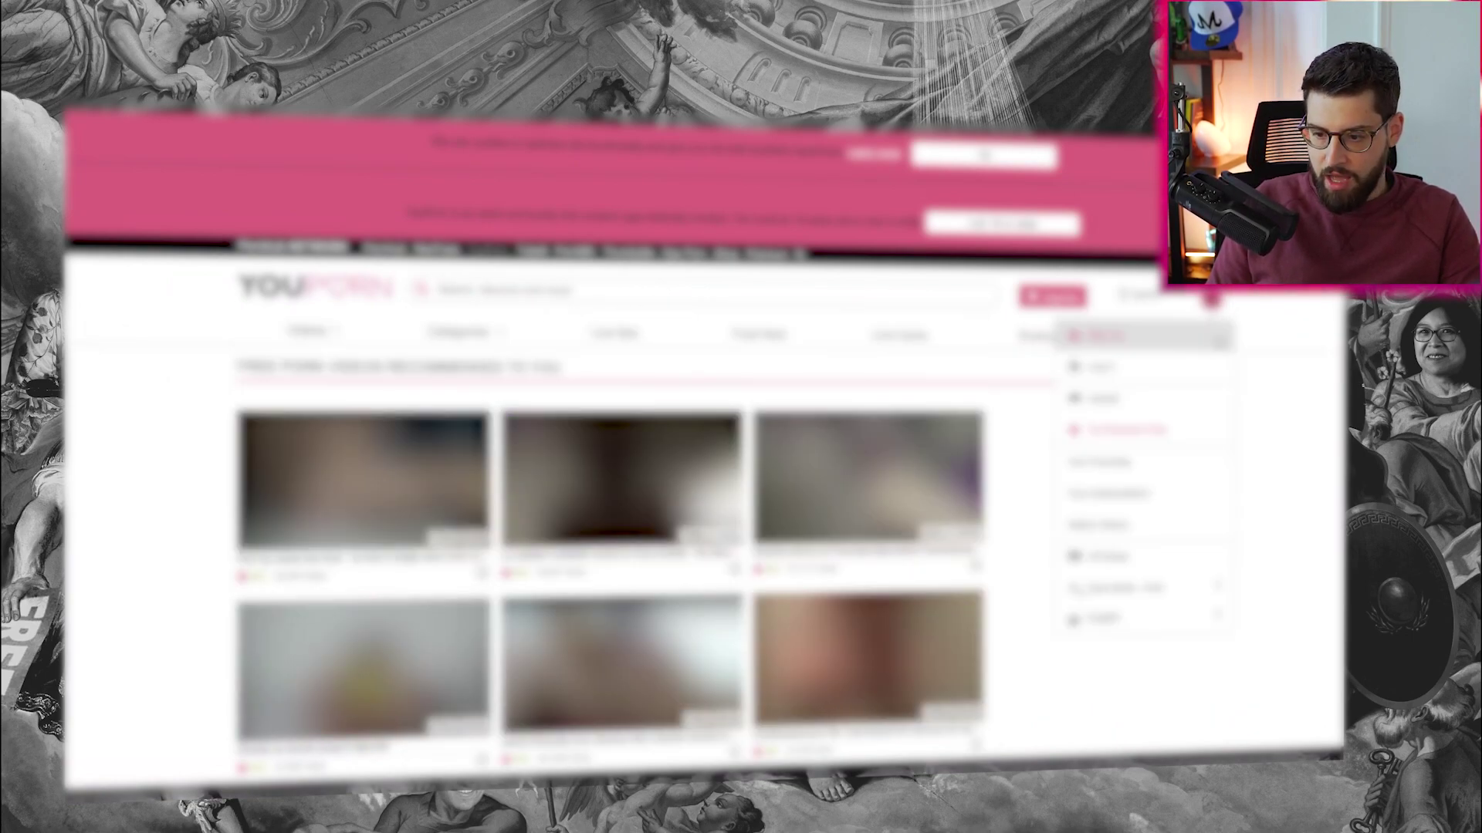
scroll(825, 367, "down", 5)
scroll(827, 386, "up", 5)
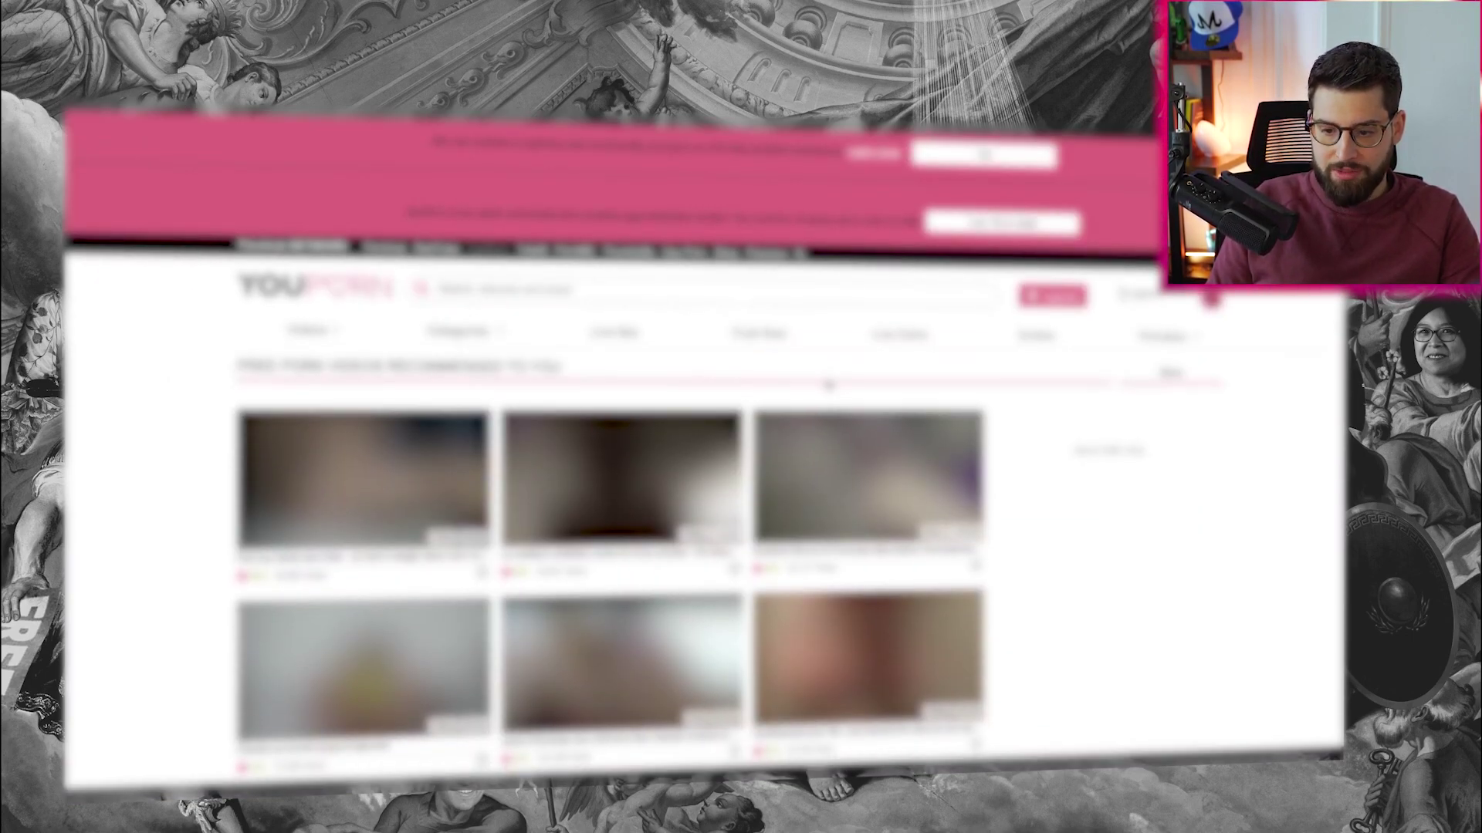
scroll(828, 383, "down", 3)
scroll(828, 384, "up", 3)
scroll(828, 384, "down", 3)
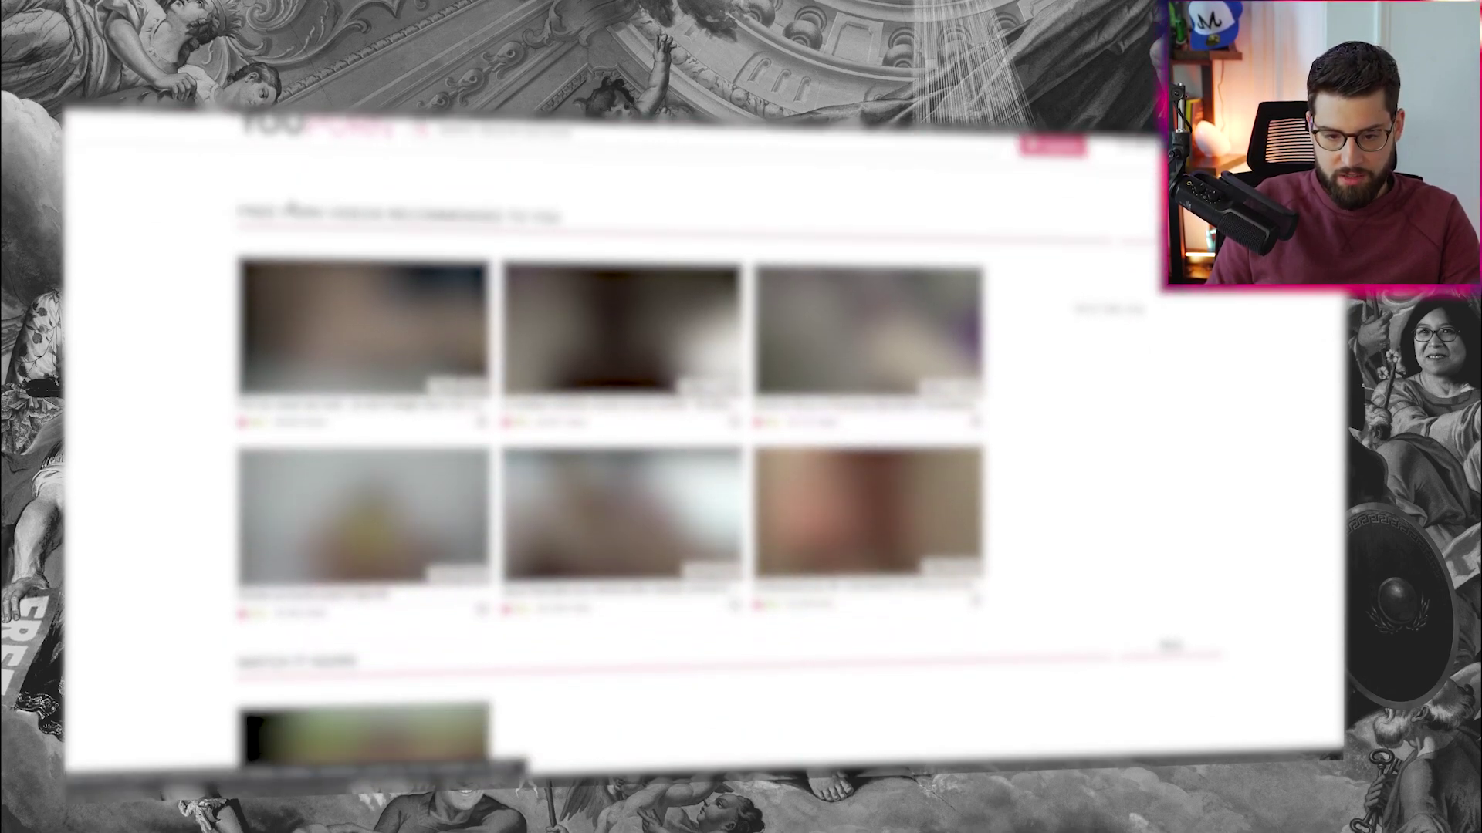
scroll(213, 177, "down", 5)
scroll(208, 210, "up", 8)
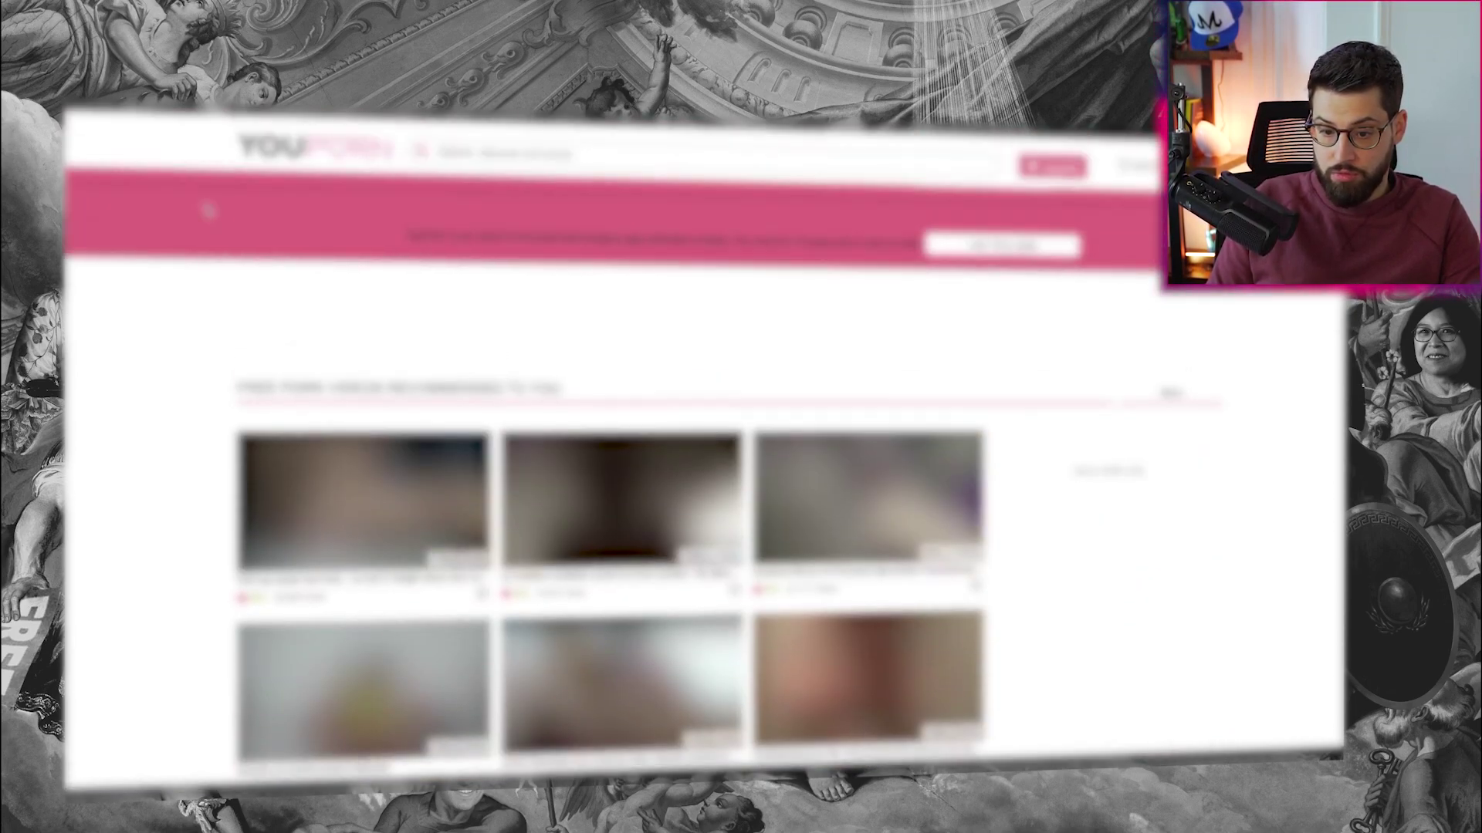
mouse_move(547, 330)
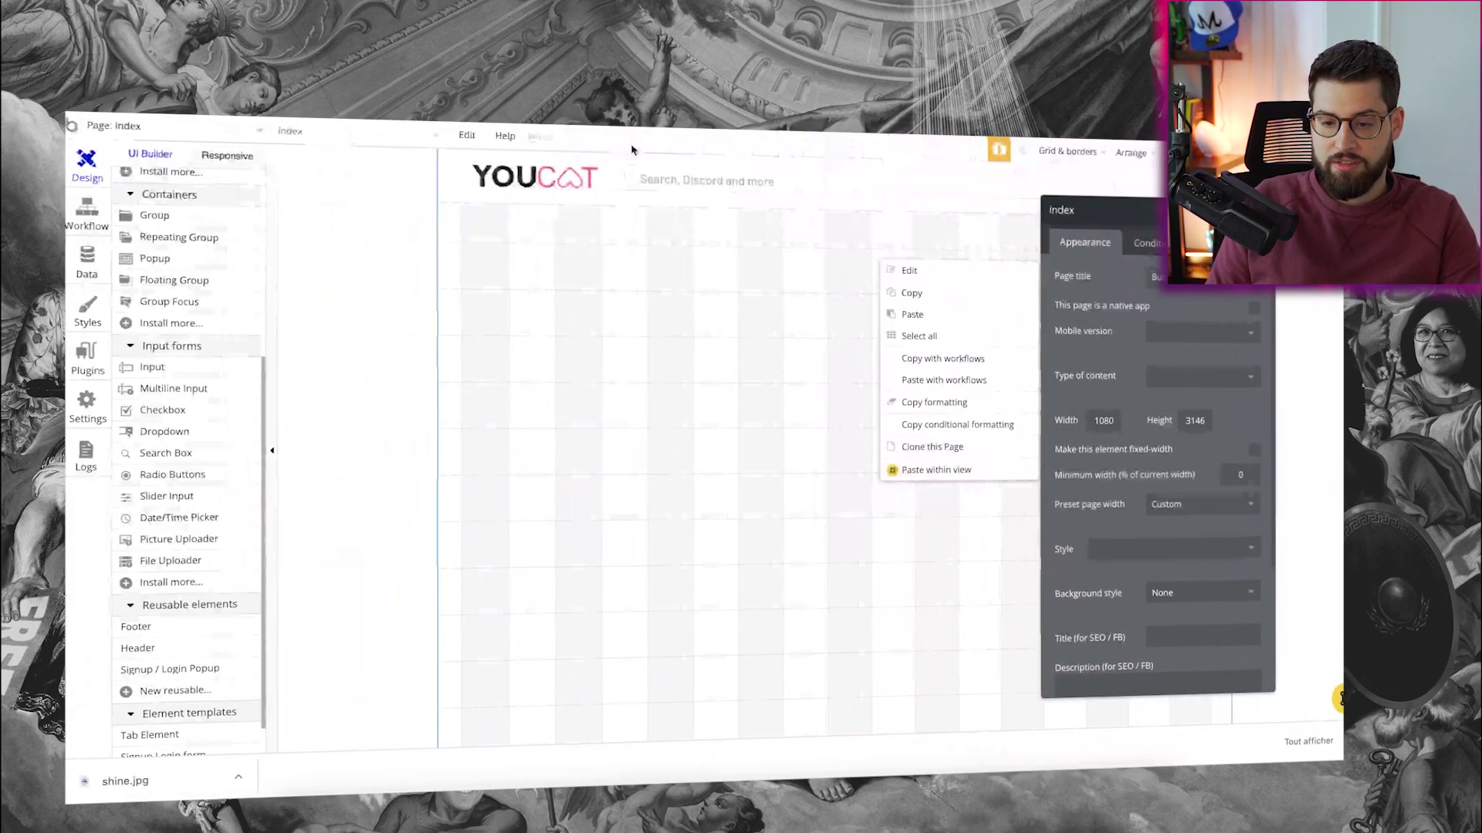
Step: Return to the Bubble editor and replace the header group with a Floating Group
left_click(1030, 190)
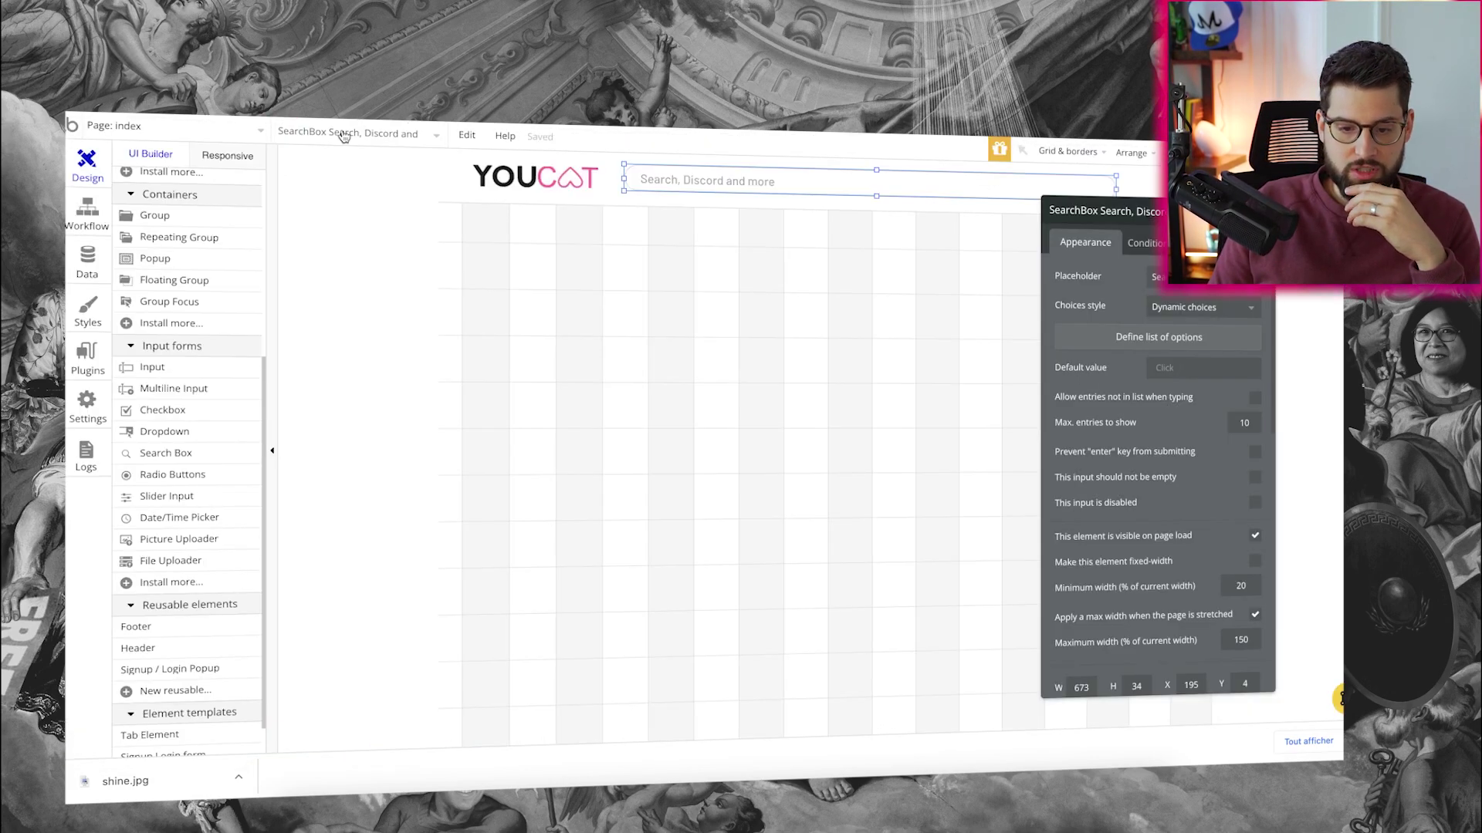
right_click(461, 194)
left_click(527, 246)
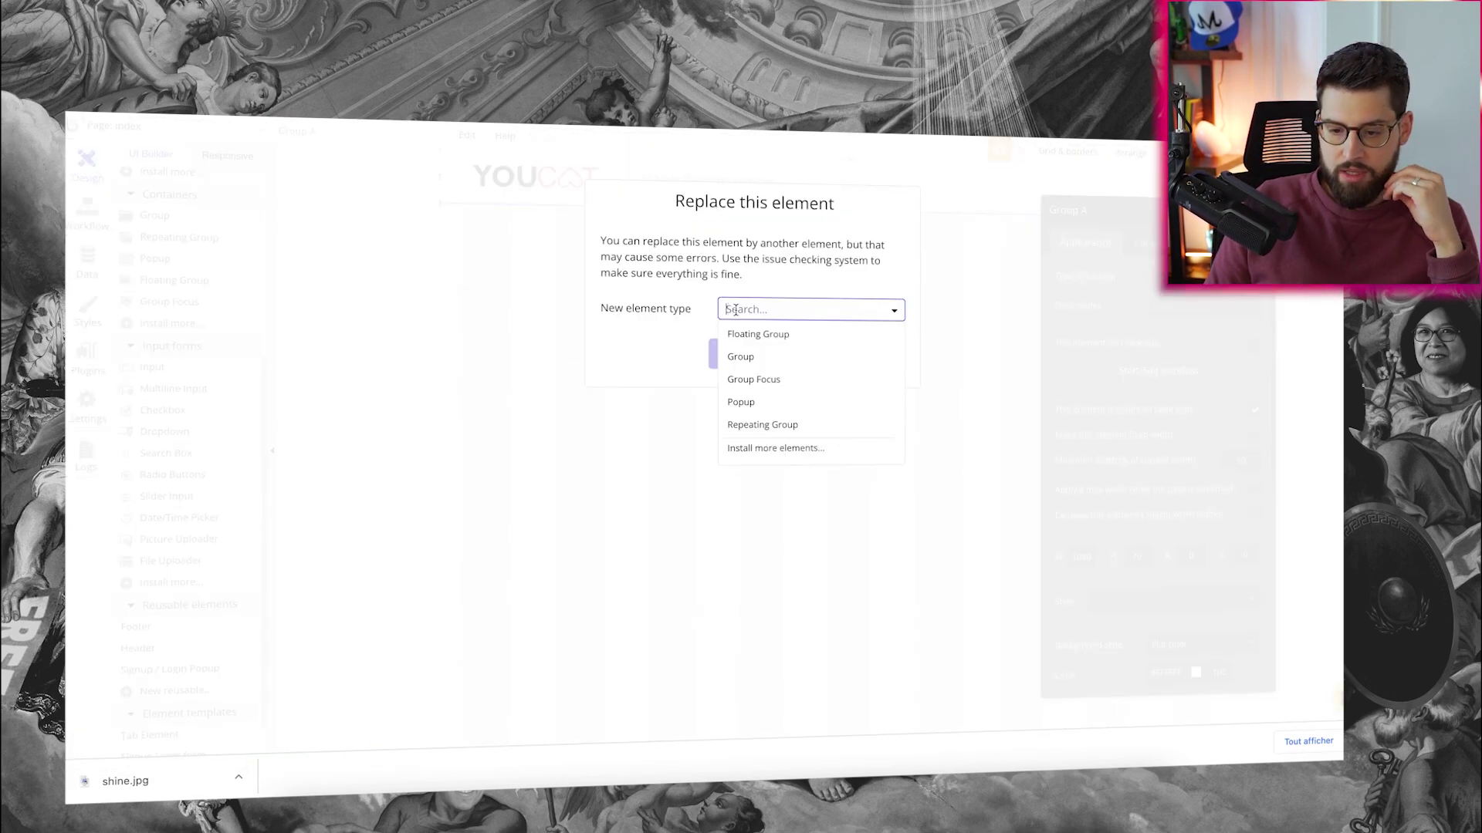
left_click(759, 333)
left_click(760, 353)
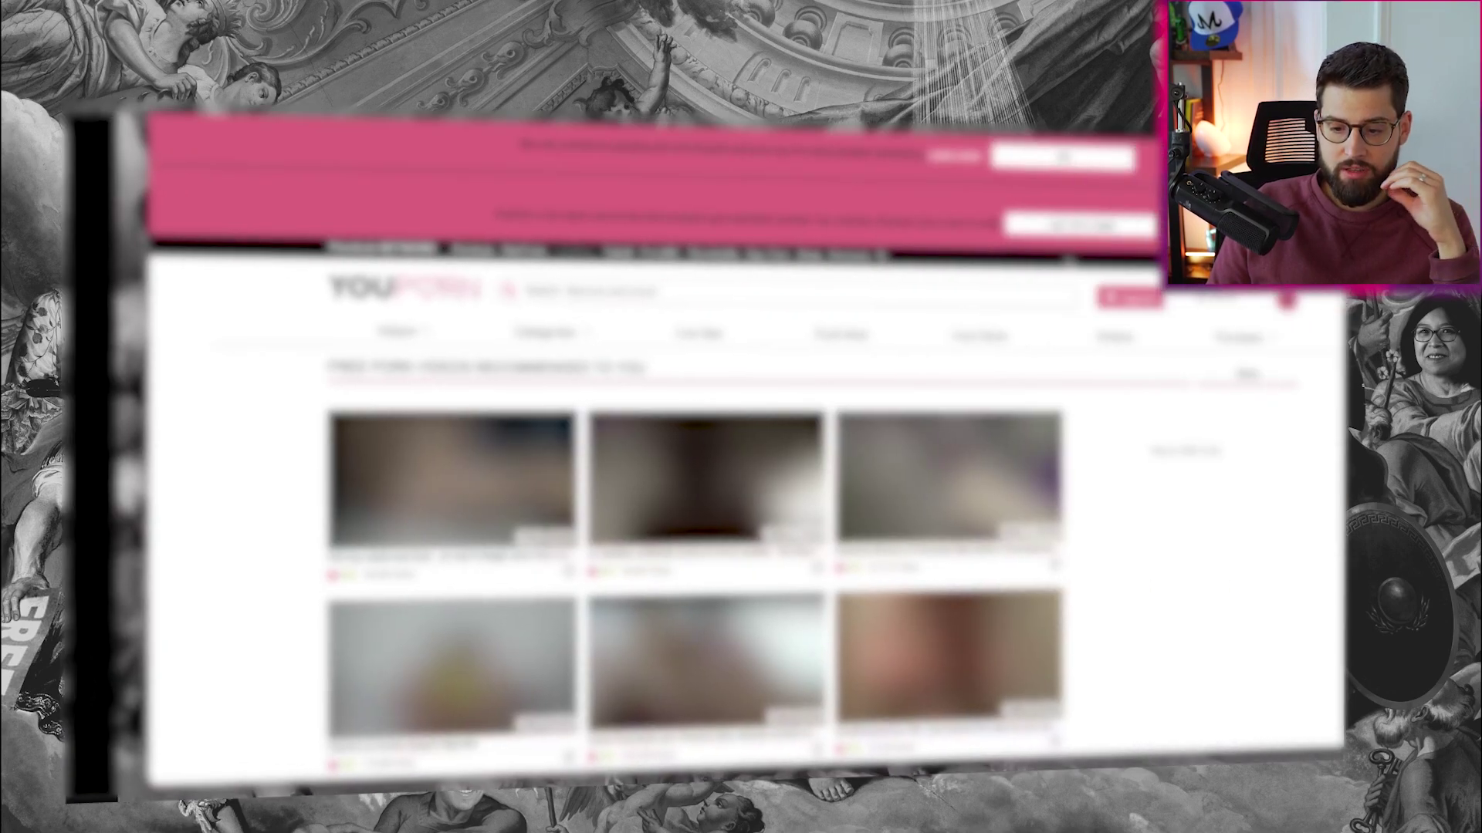
Step: Extend the header's Floating Group downward to a height of 120 px
mouse_move(498, 330)
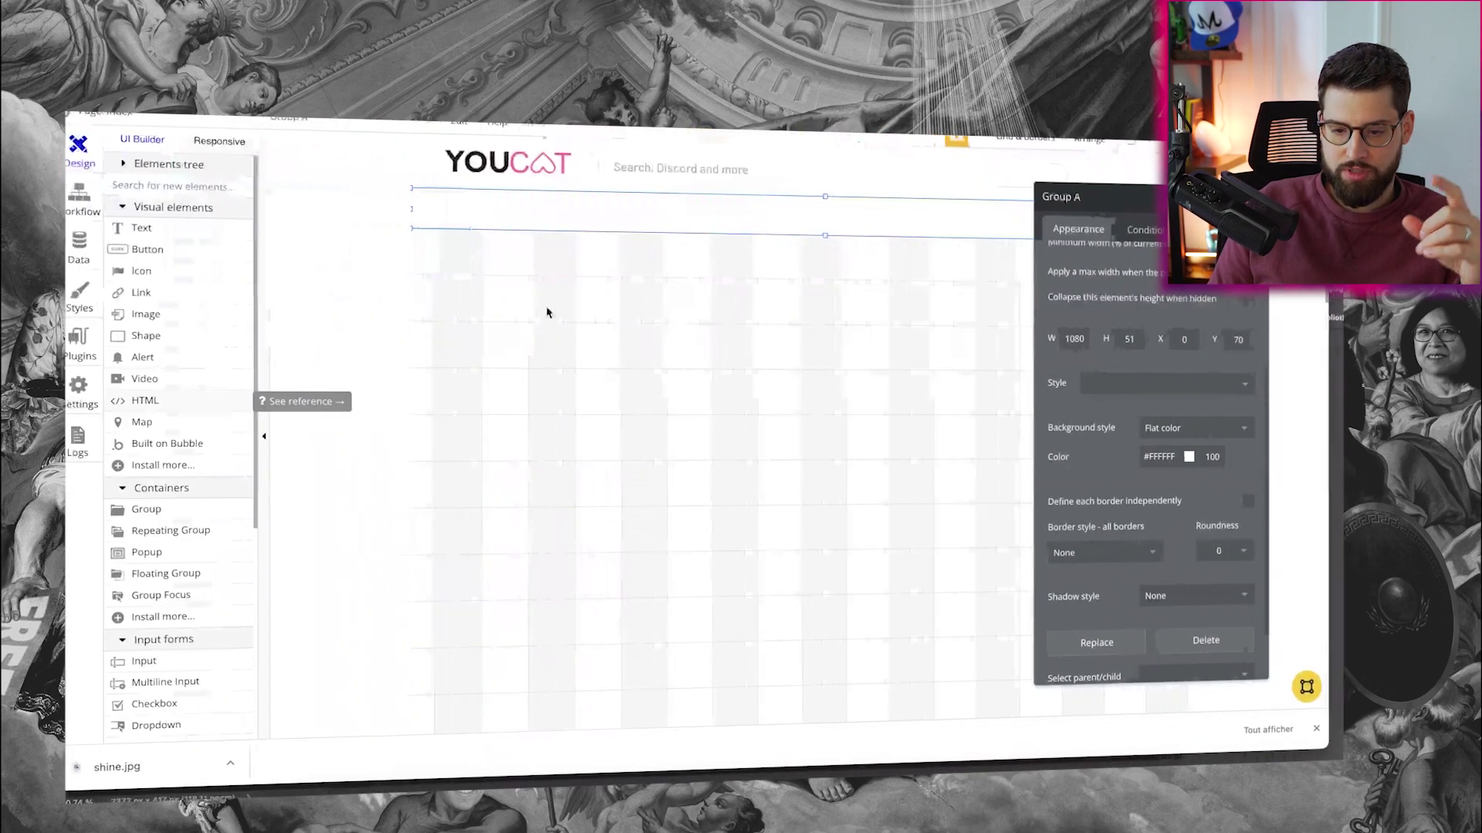
left_click(830, 198)
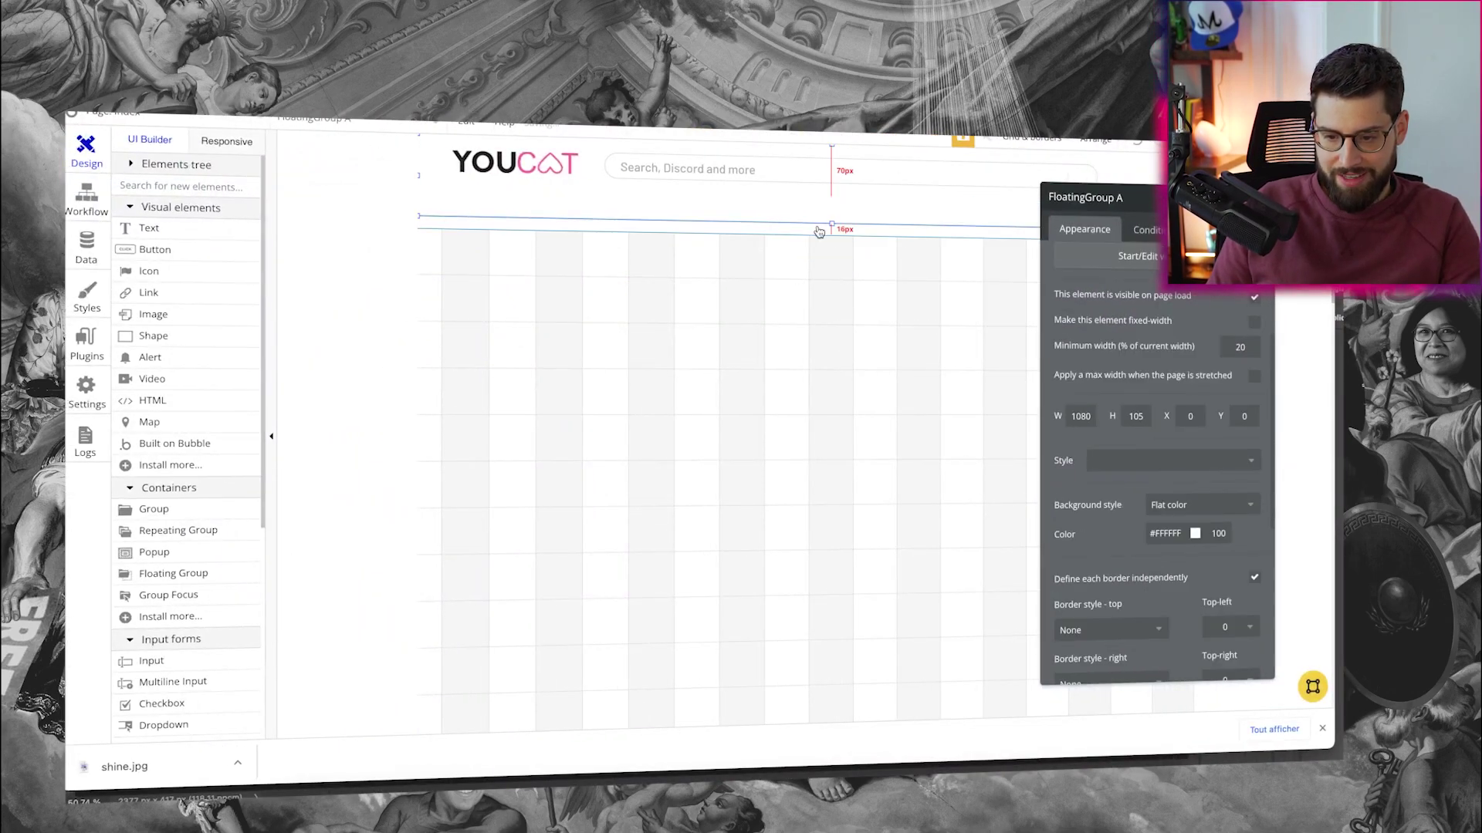
left_click_drag(821, 202, 832, 235)
left_click(814, 219)
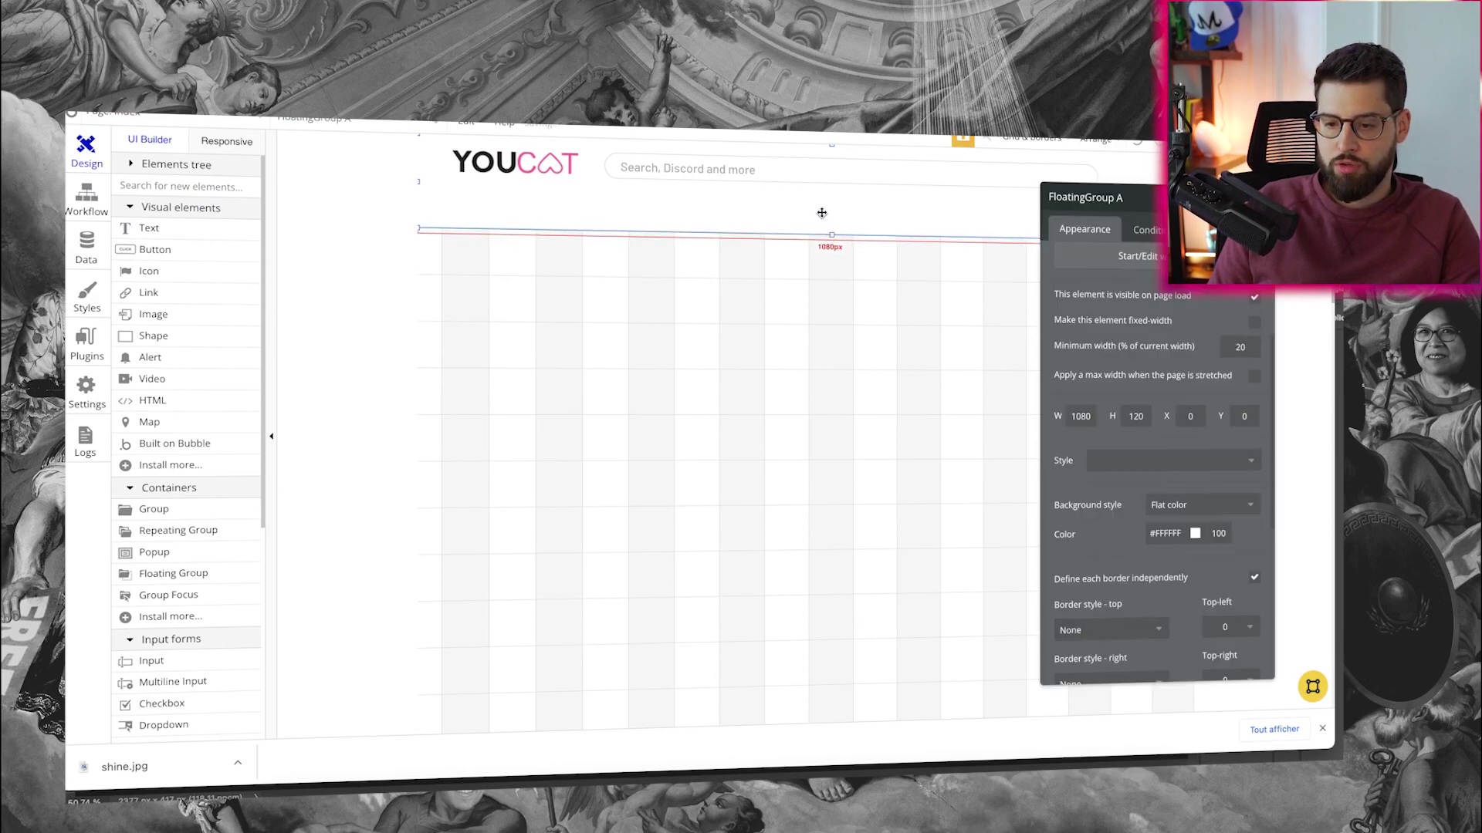
Step: Add a "Categorie" text of about 147 × 33 px in the menu row below the logo, using the Menu style
left_click(751, 229)
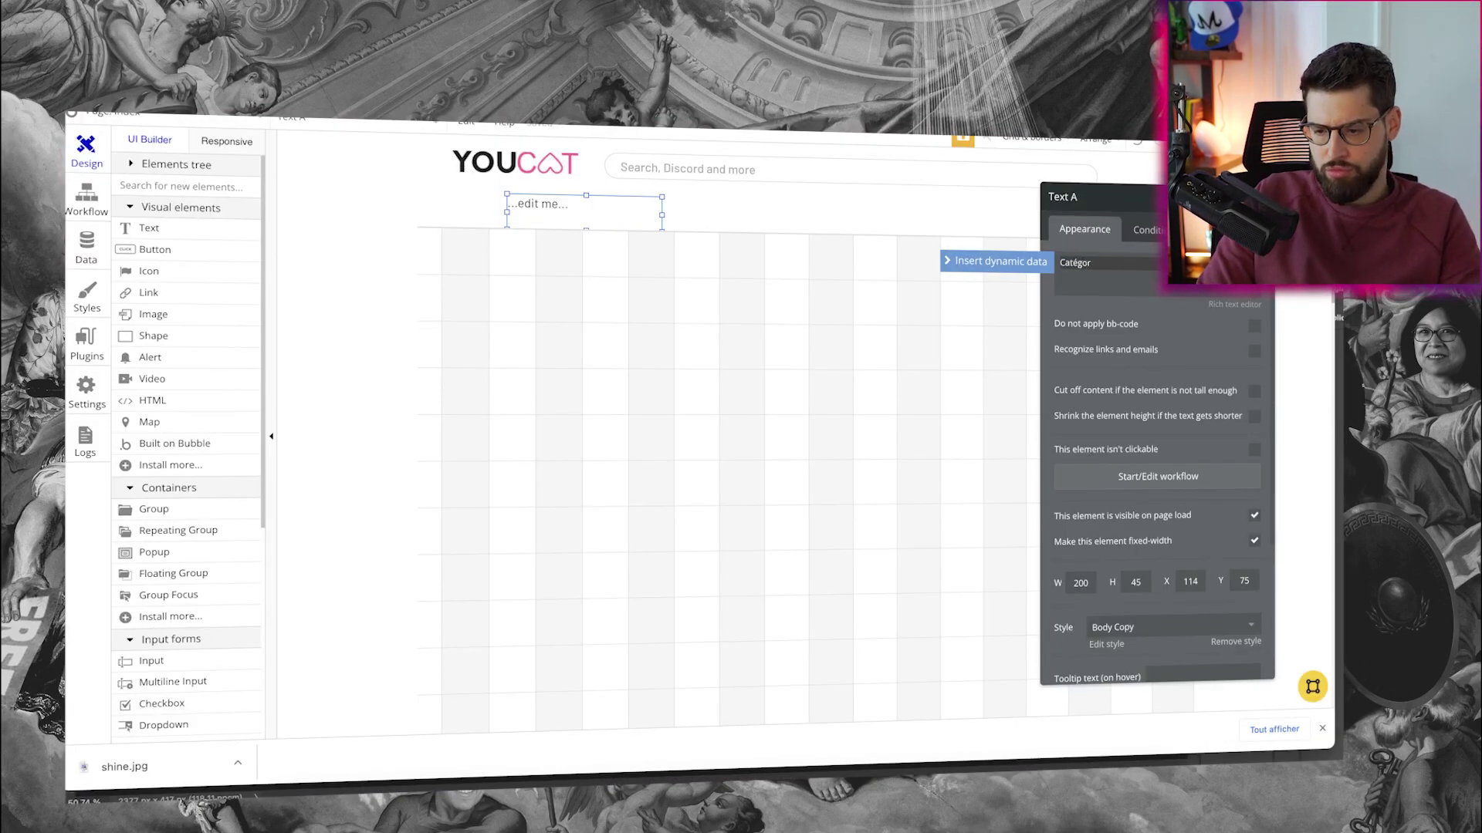
type("ie")
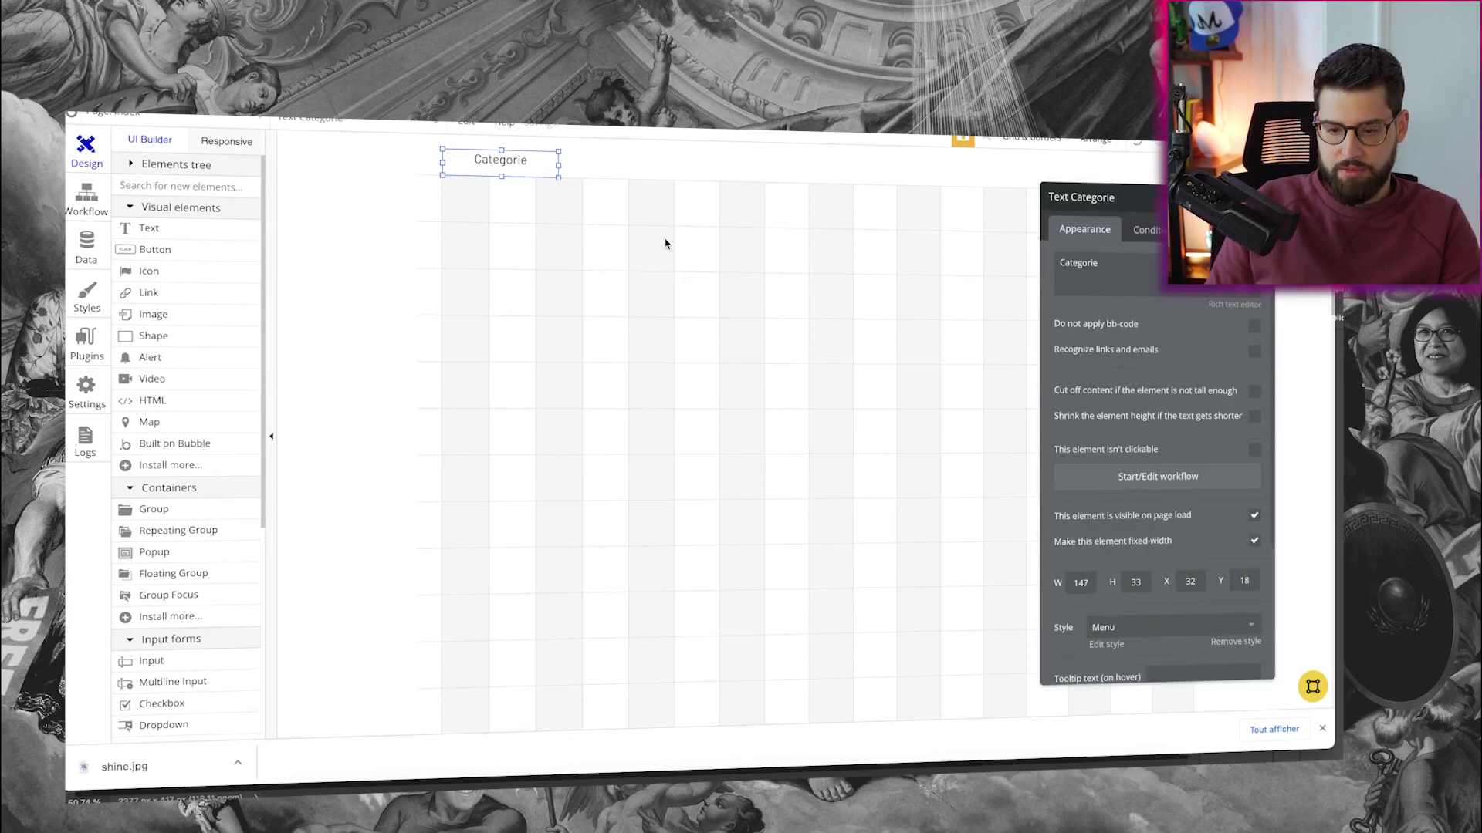
scroll(664, 241, "up", 2)
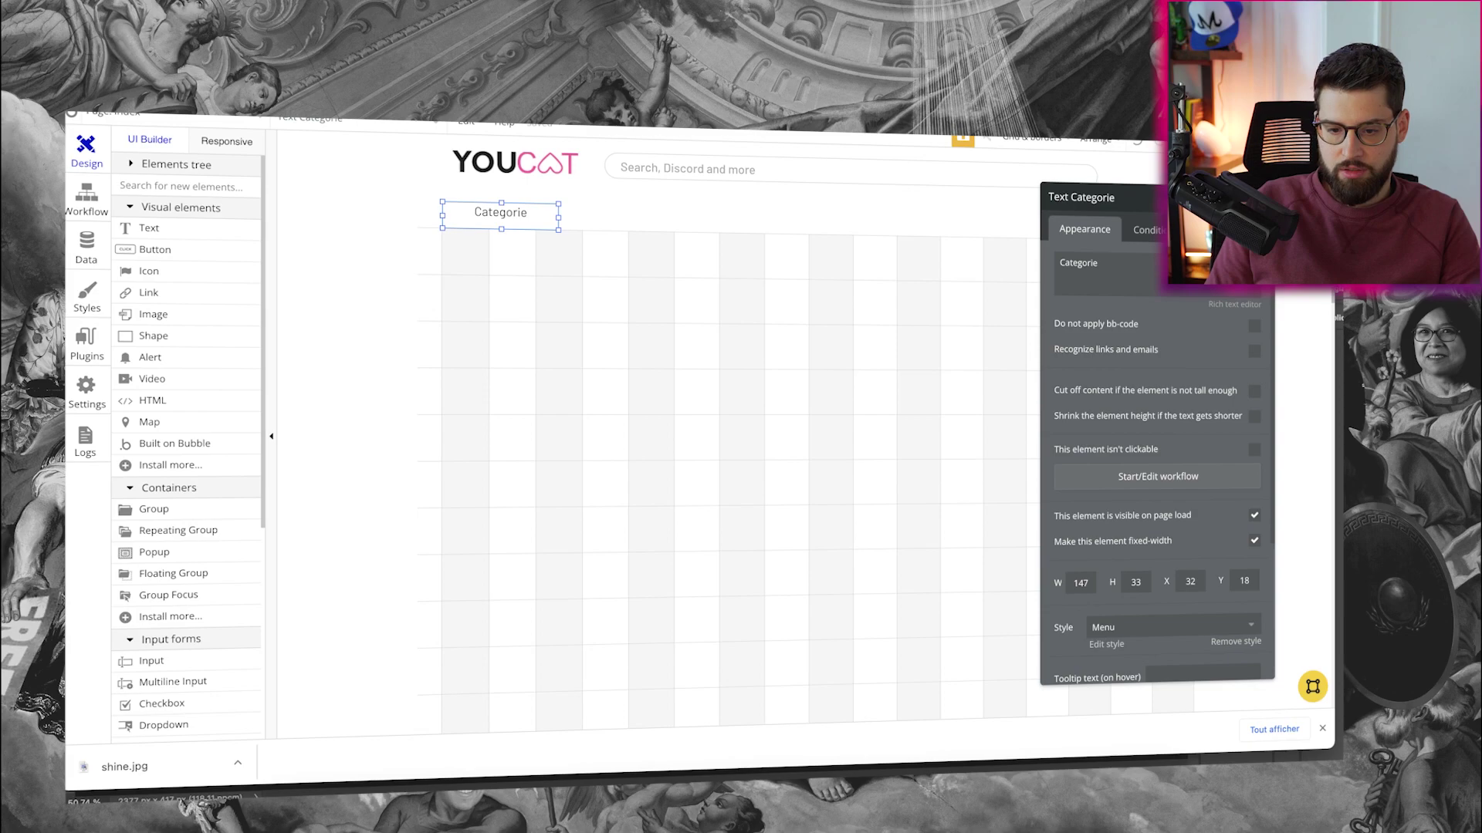
Step: Check the menu group's settings and conditions, and reload the page preview to view the updated header
left_click(969, 198)
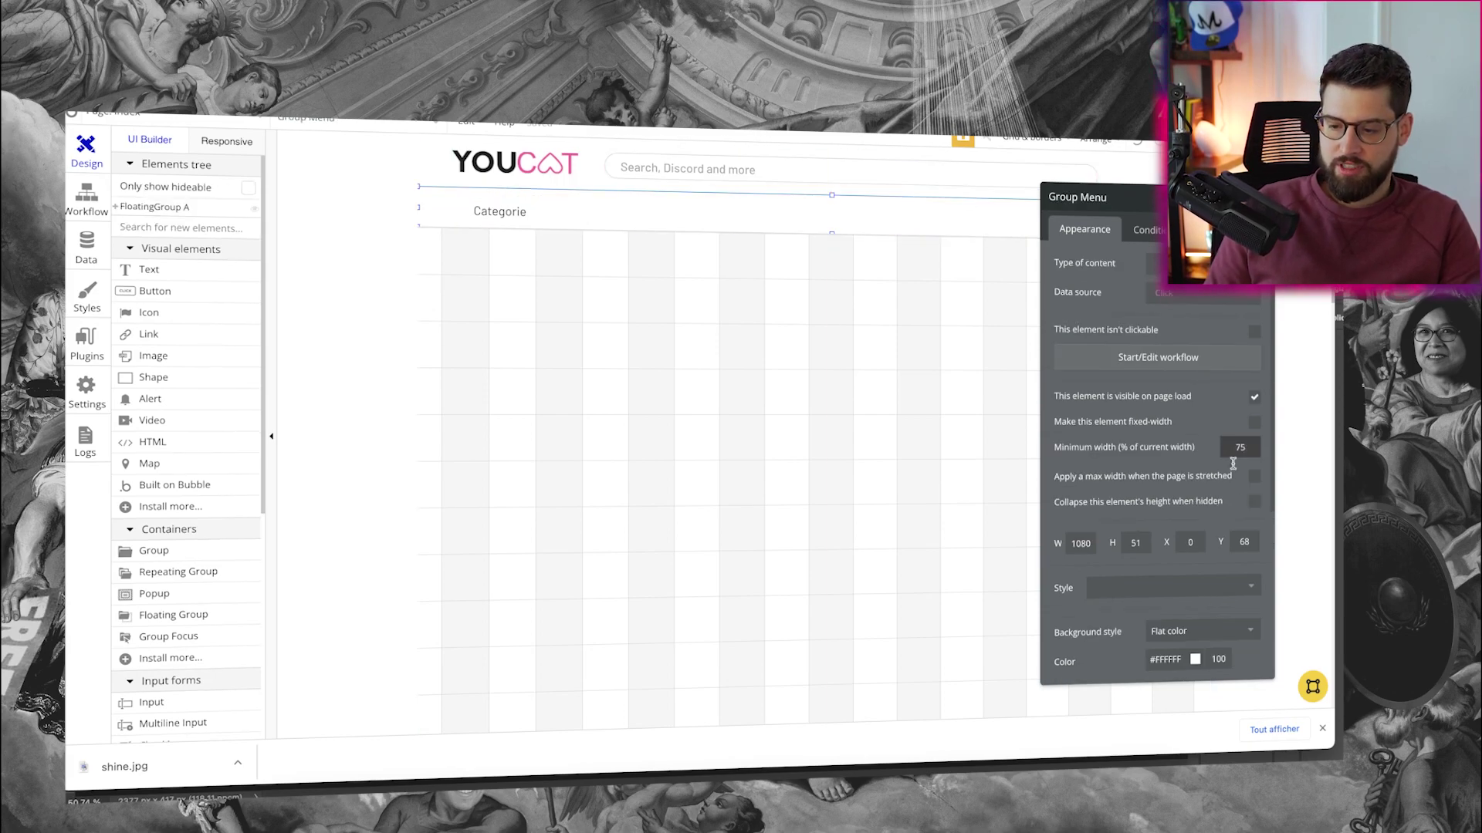
left_click(1148, 230)
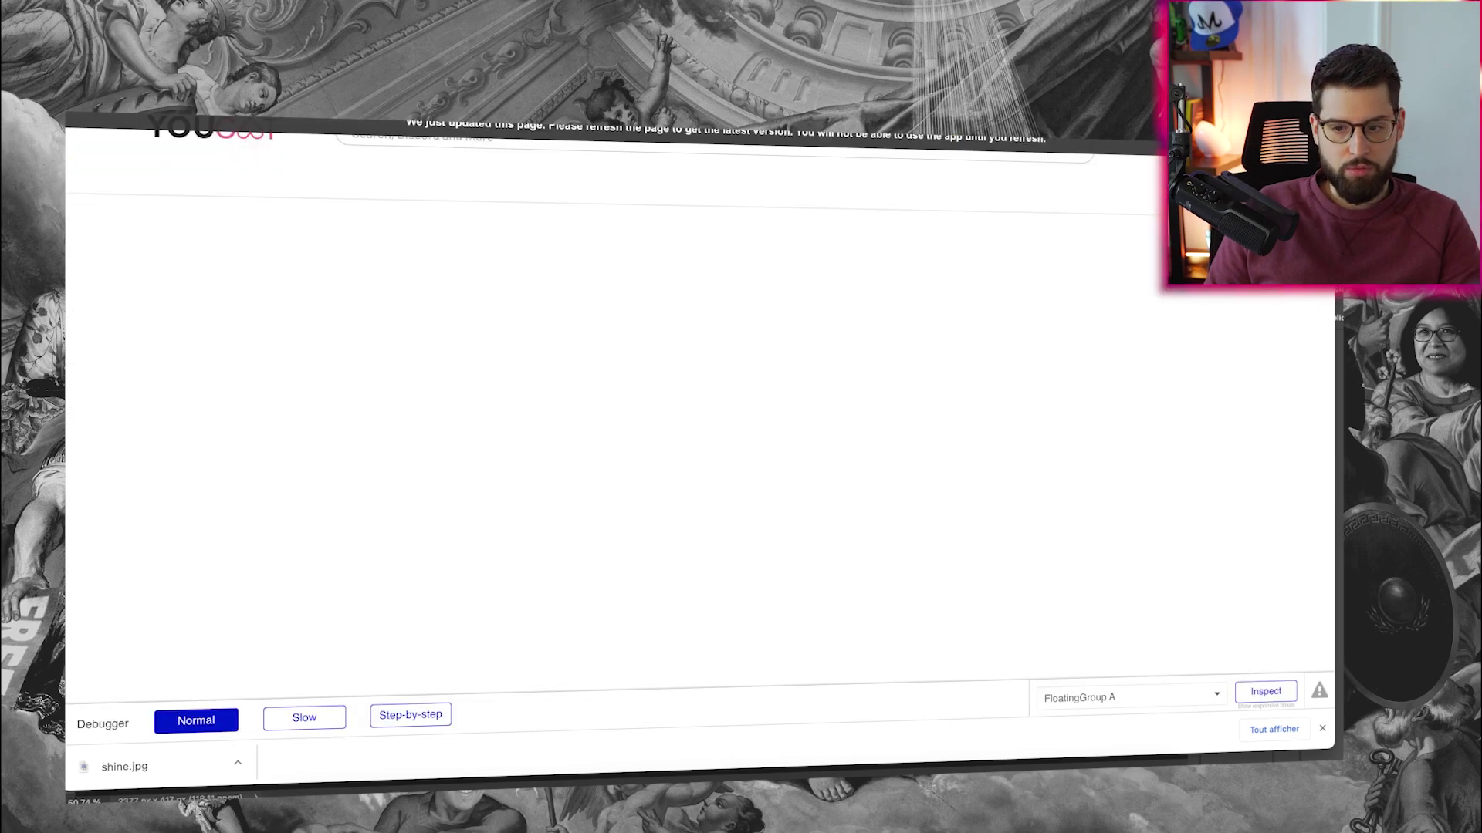
key("ctrl+r")
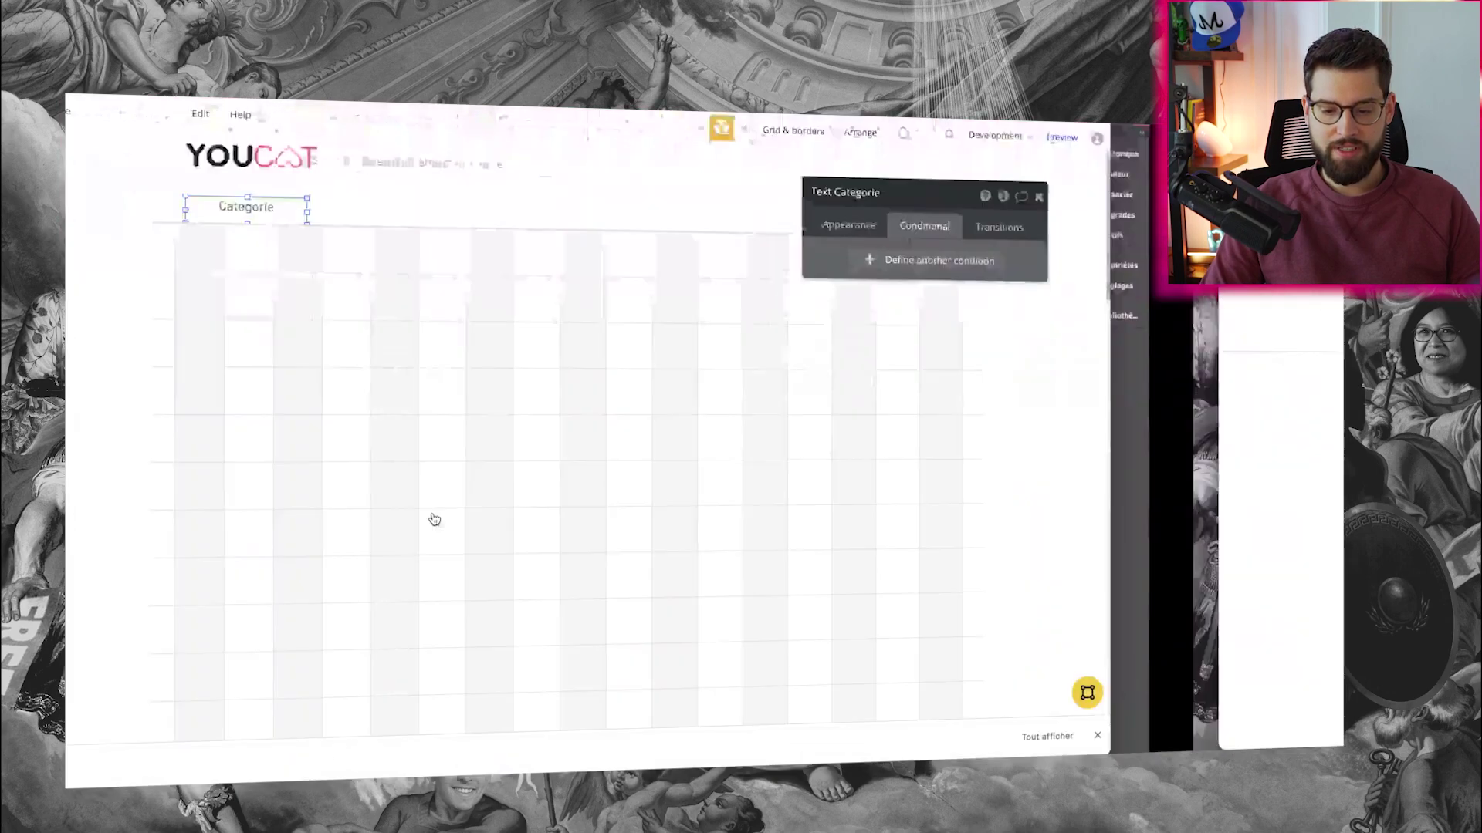
Step: Add a Group Focus of about 866 × 366 px referencing Text Categorie, with no style and a flat #F0F0F0 background
left_click(168, 636)
mouse_move(463, 225)
left_mouse_down()
mouse_move(1019, 509)
mouse_move(1019, 478)
left_mouse_up()
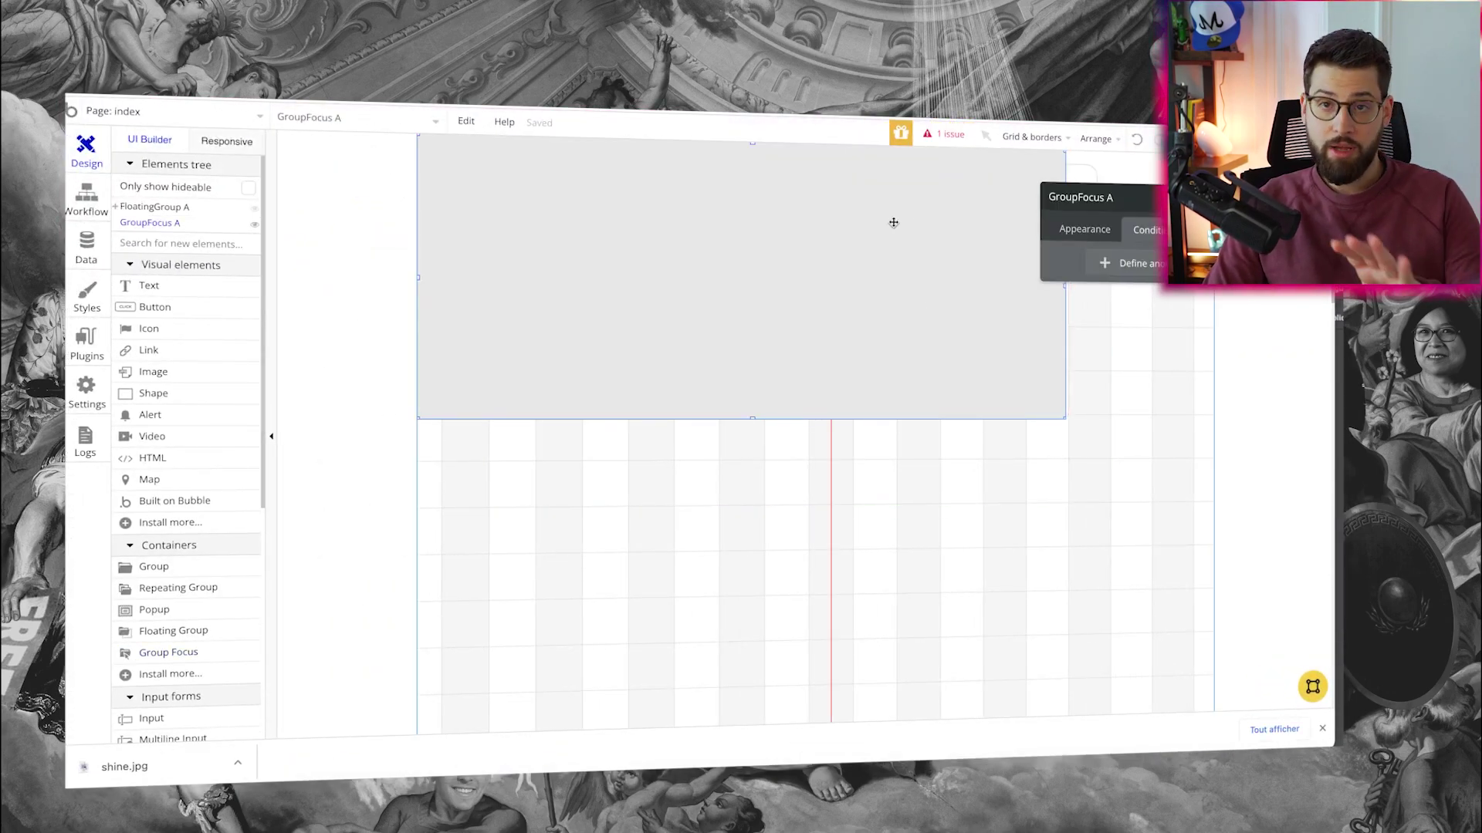
left_click(1105, 231)
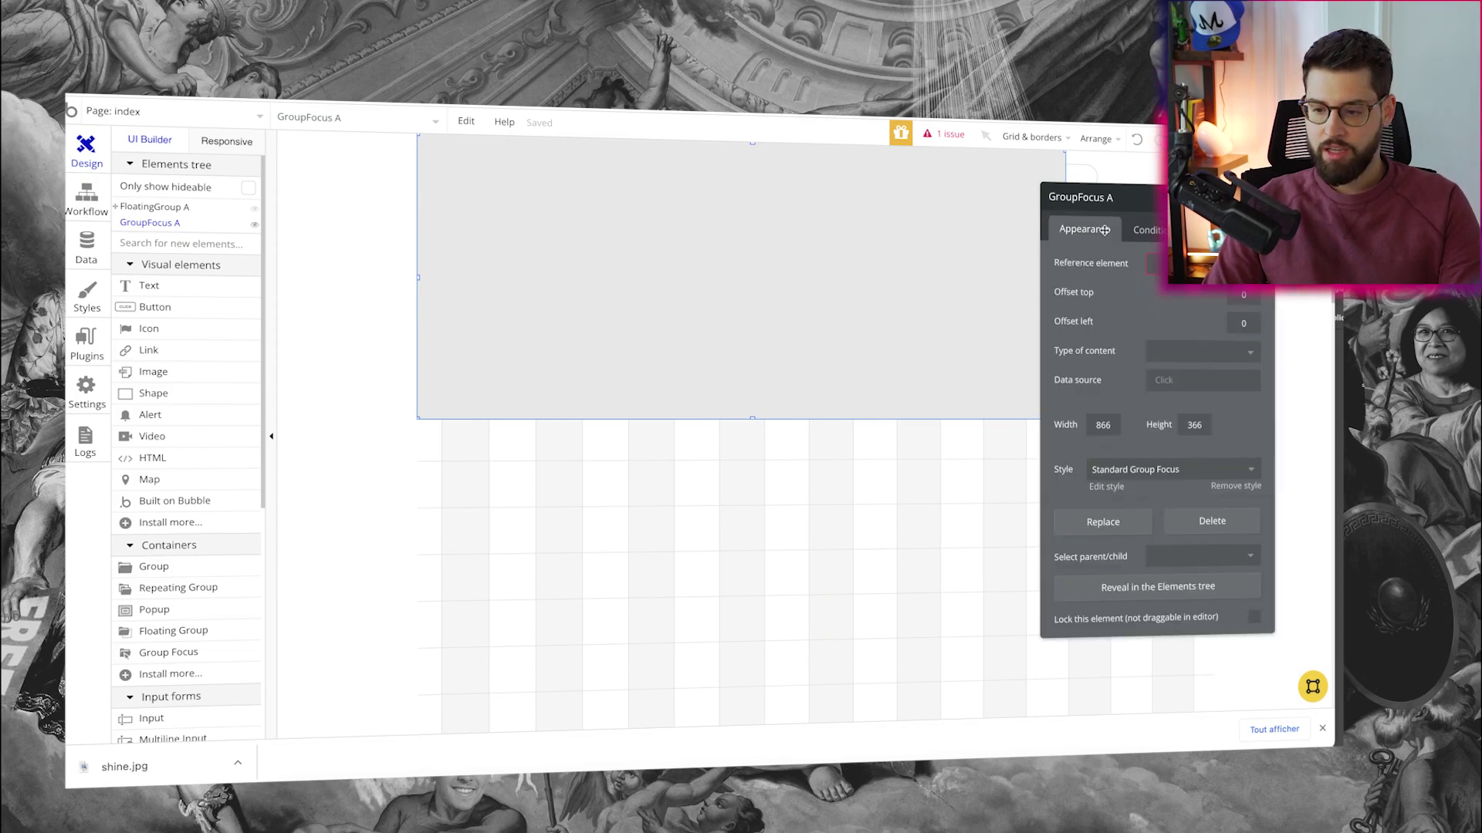
left_click(1157, 264)
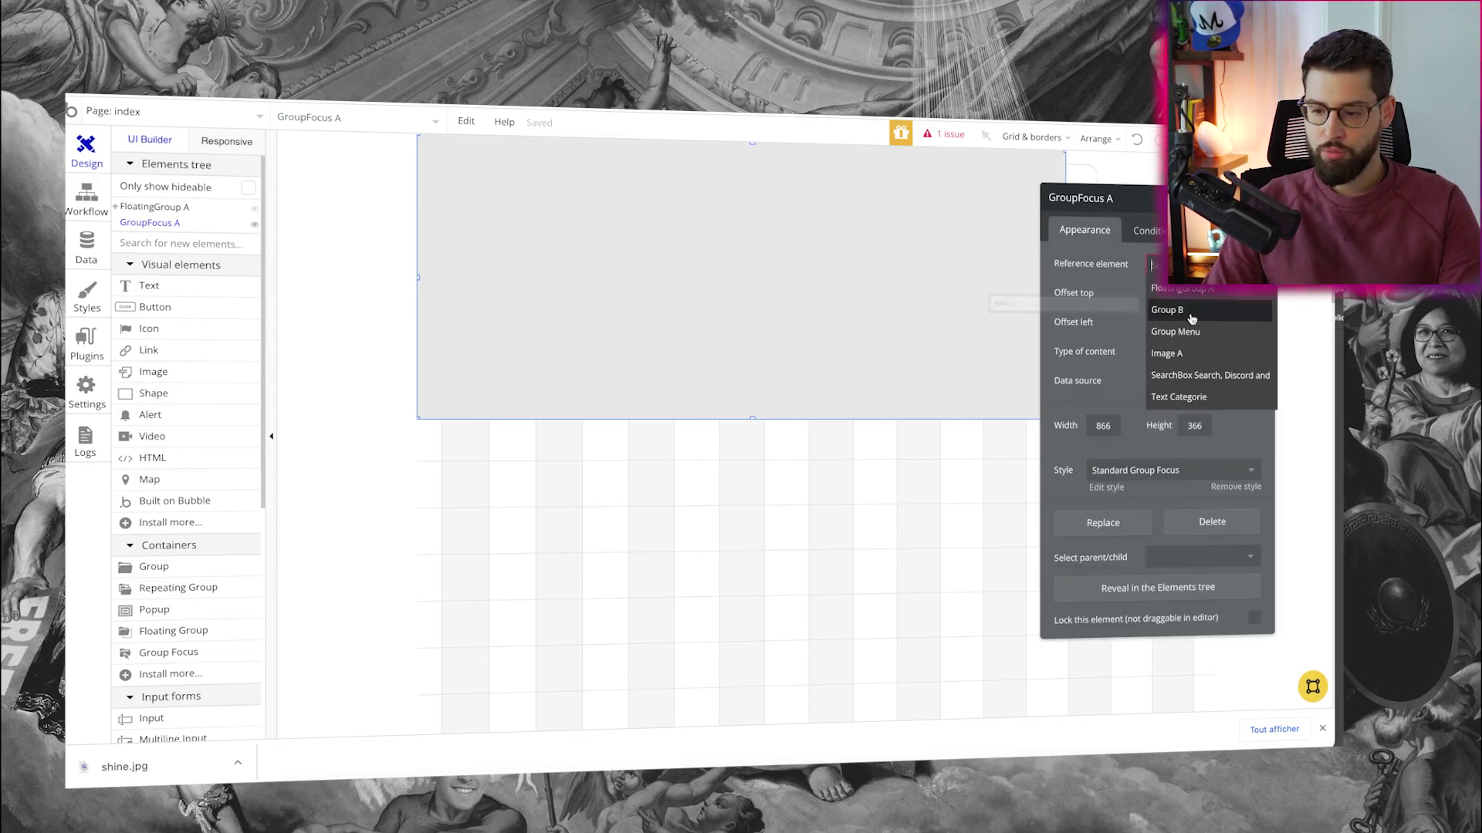
left_click(1188, 397)
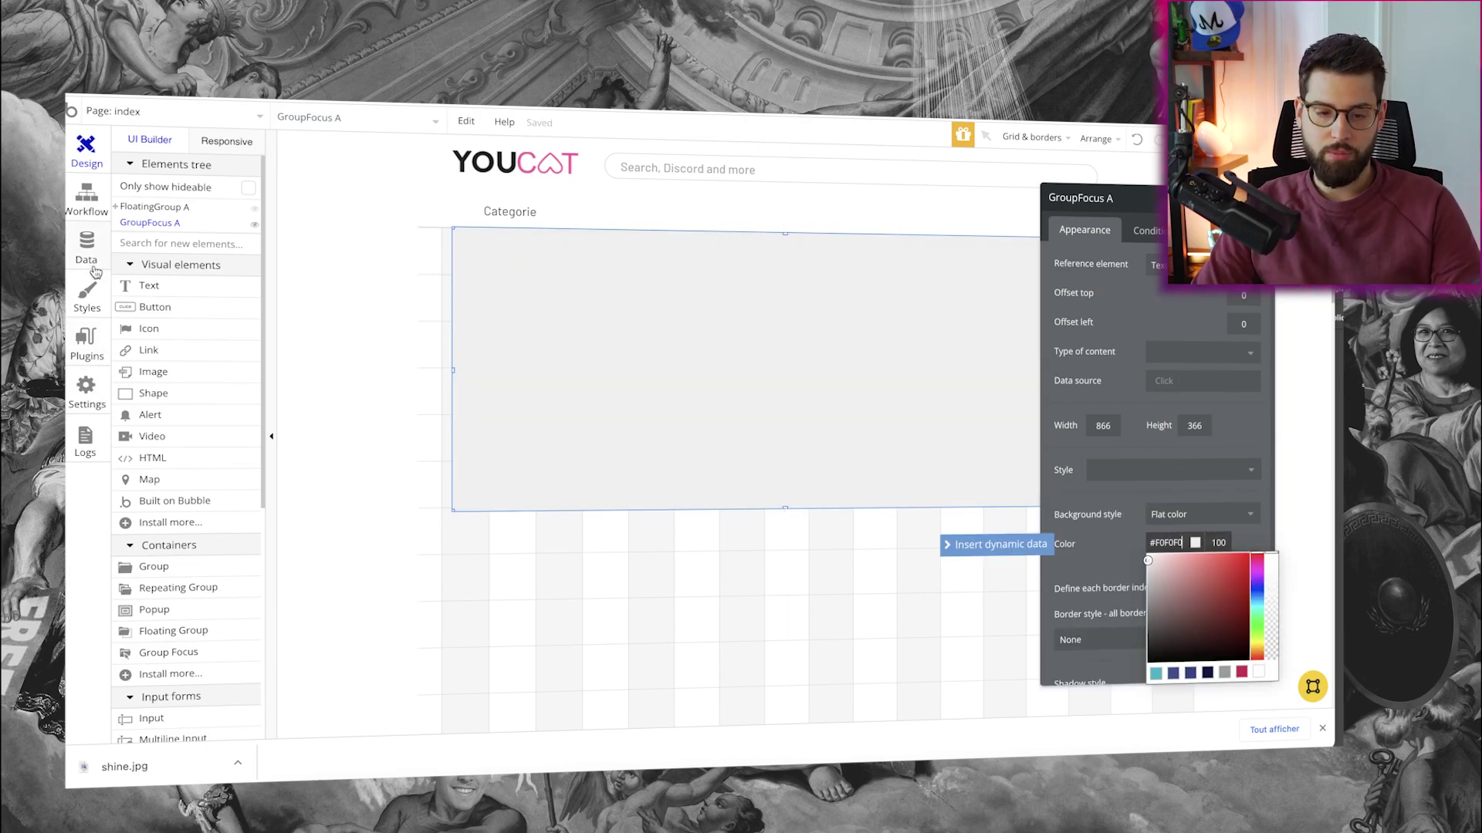
Step: Create an option set named categ and give it an attribute named image of type image
left_click(95, 272)
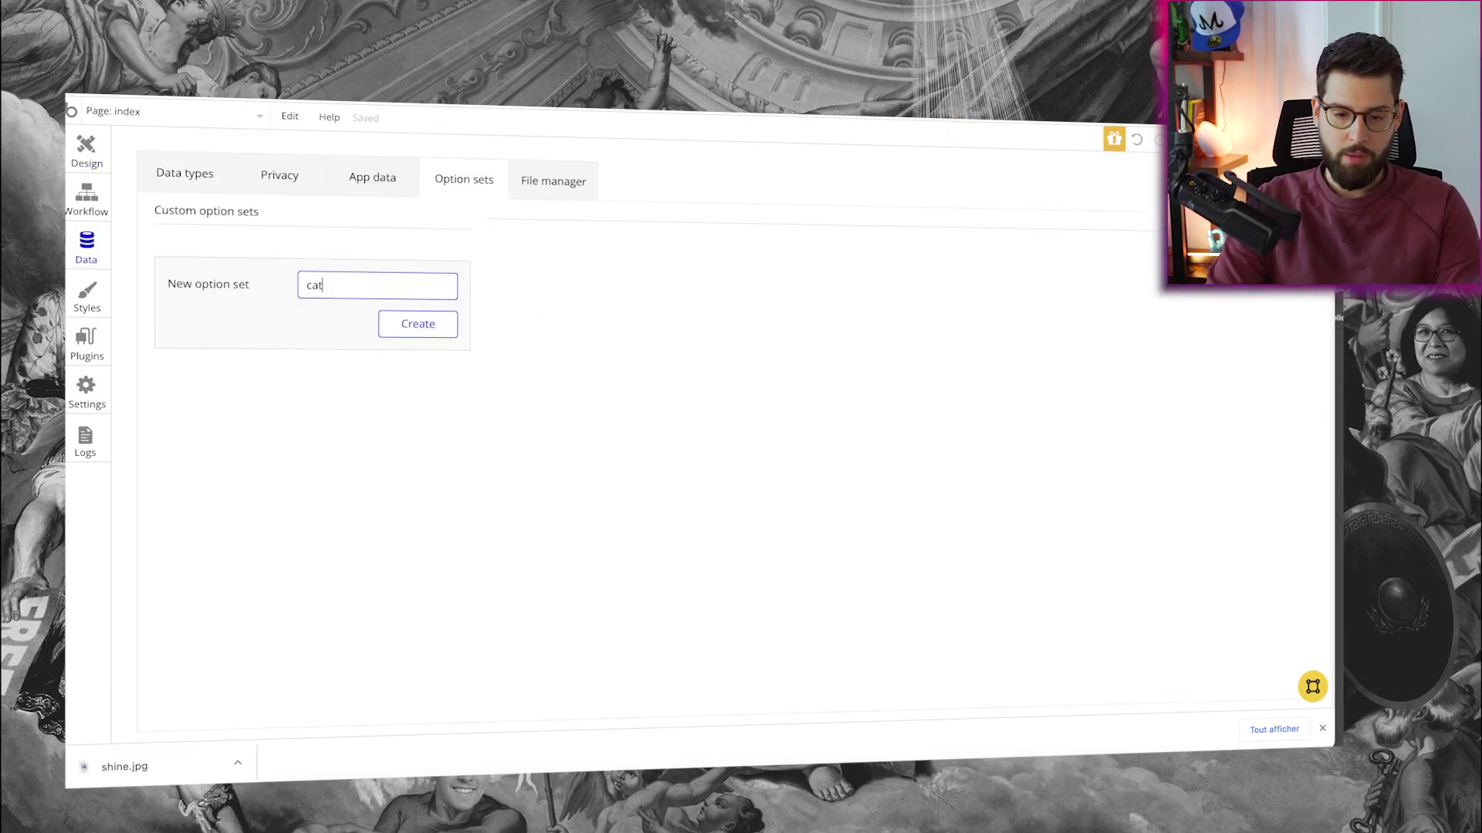
key("Return")
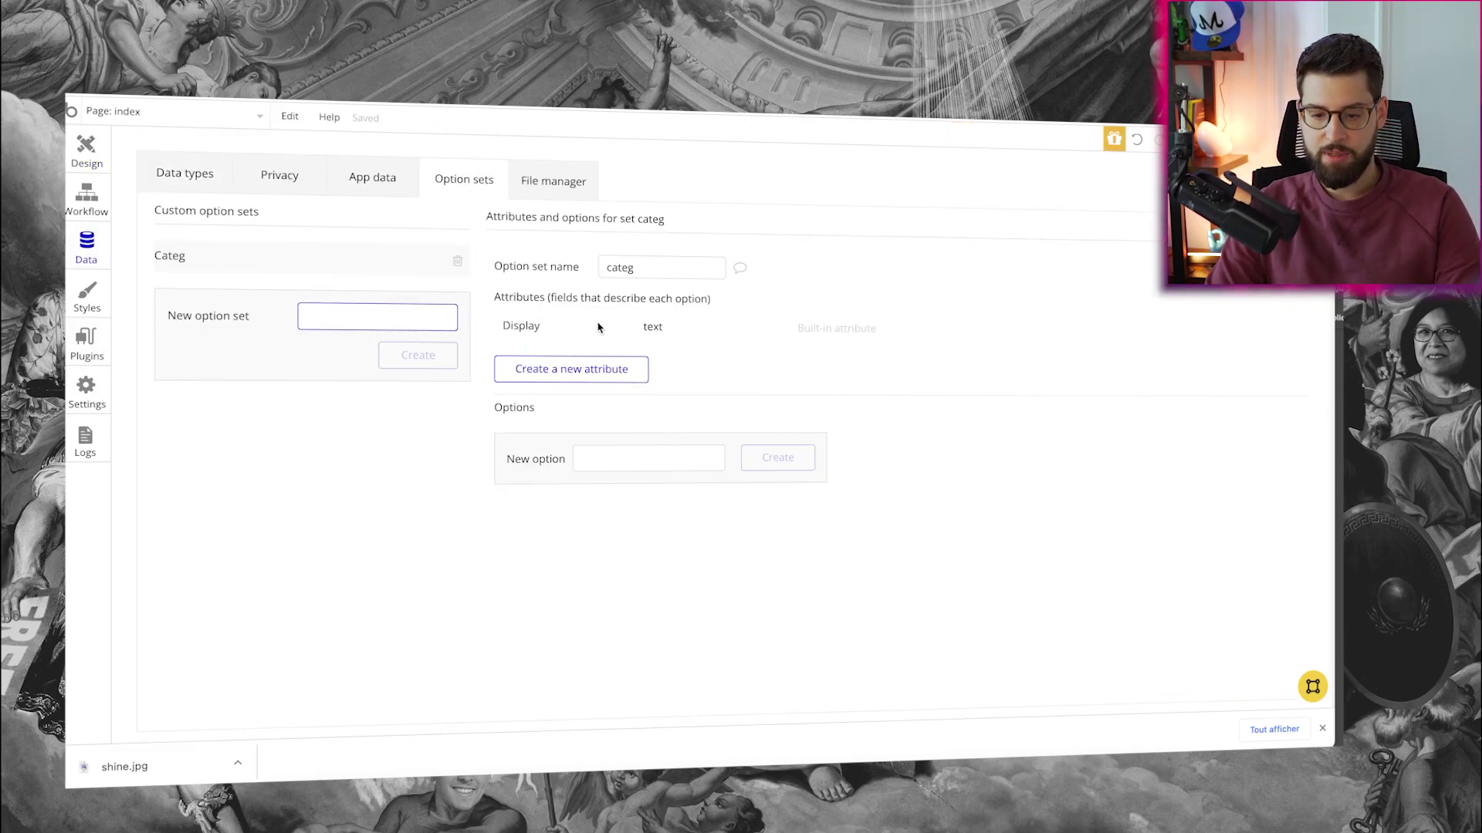
left_click(549, 378)
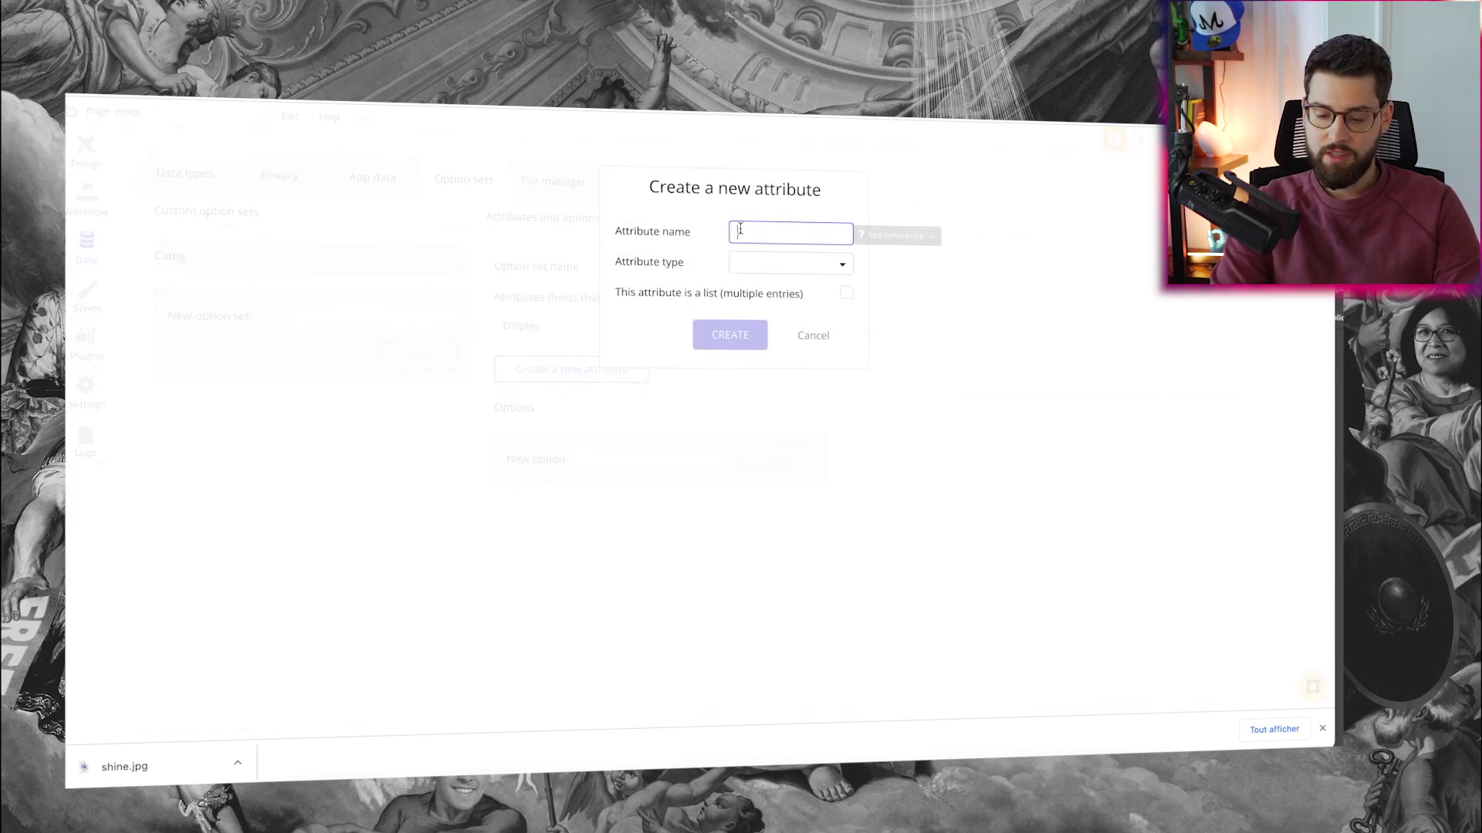
left_click(791, 264)
left_click(751, 424)
left_click(710, 334)
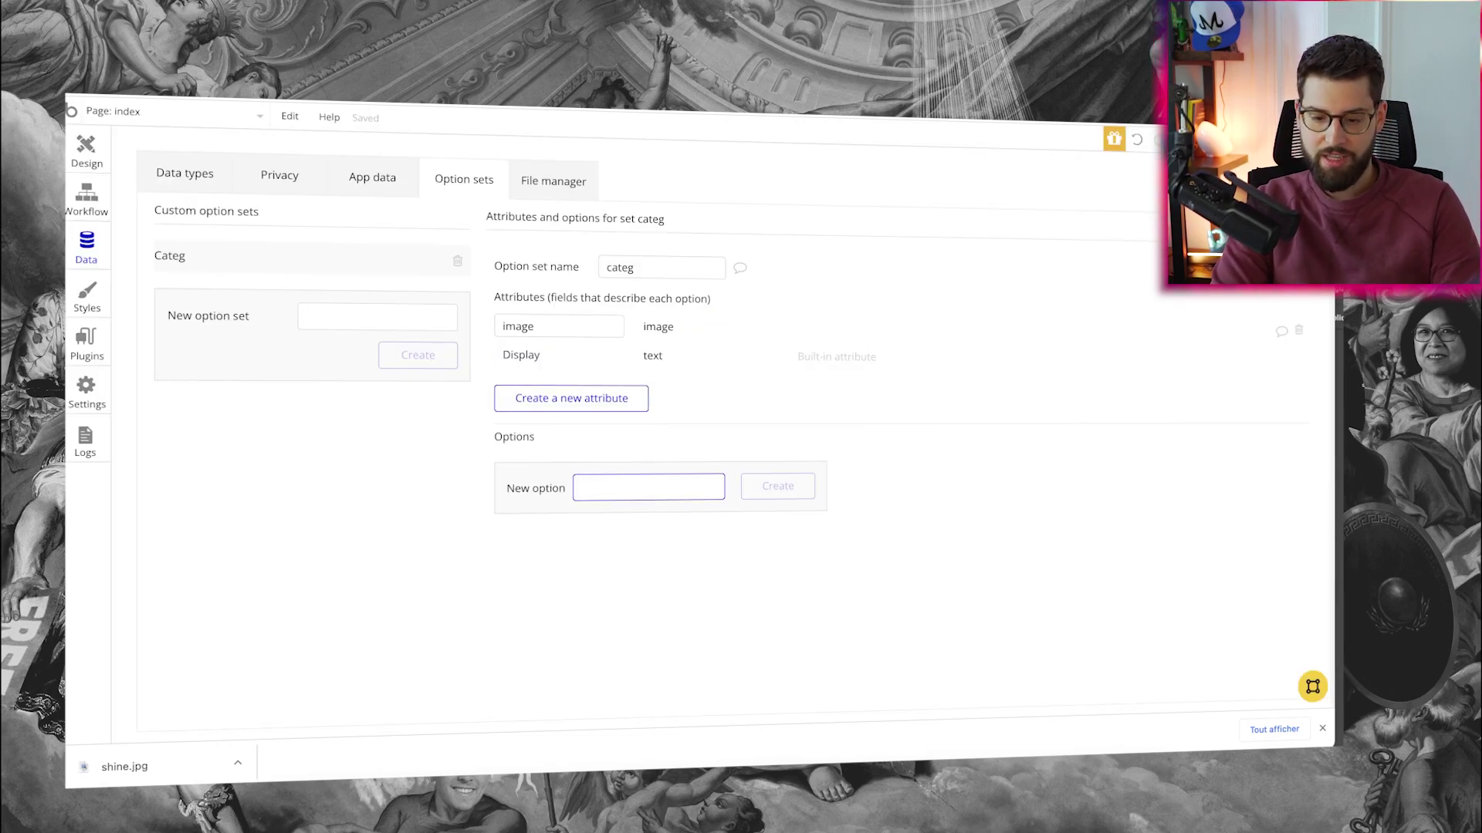
Step: Add the options Cat of France, Beautiful Cat, Cat herbal, Young Cat, granny cat and Grumpy cat to the categ set
type("Cat of France")
key("Return")
type("Beaut")
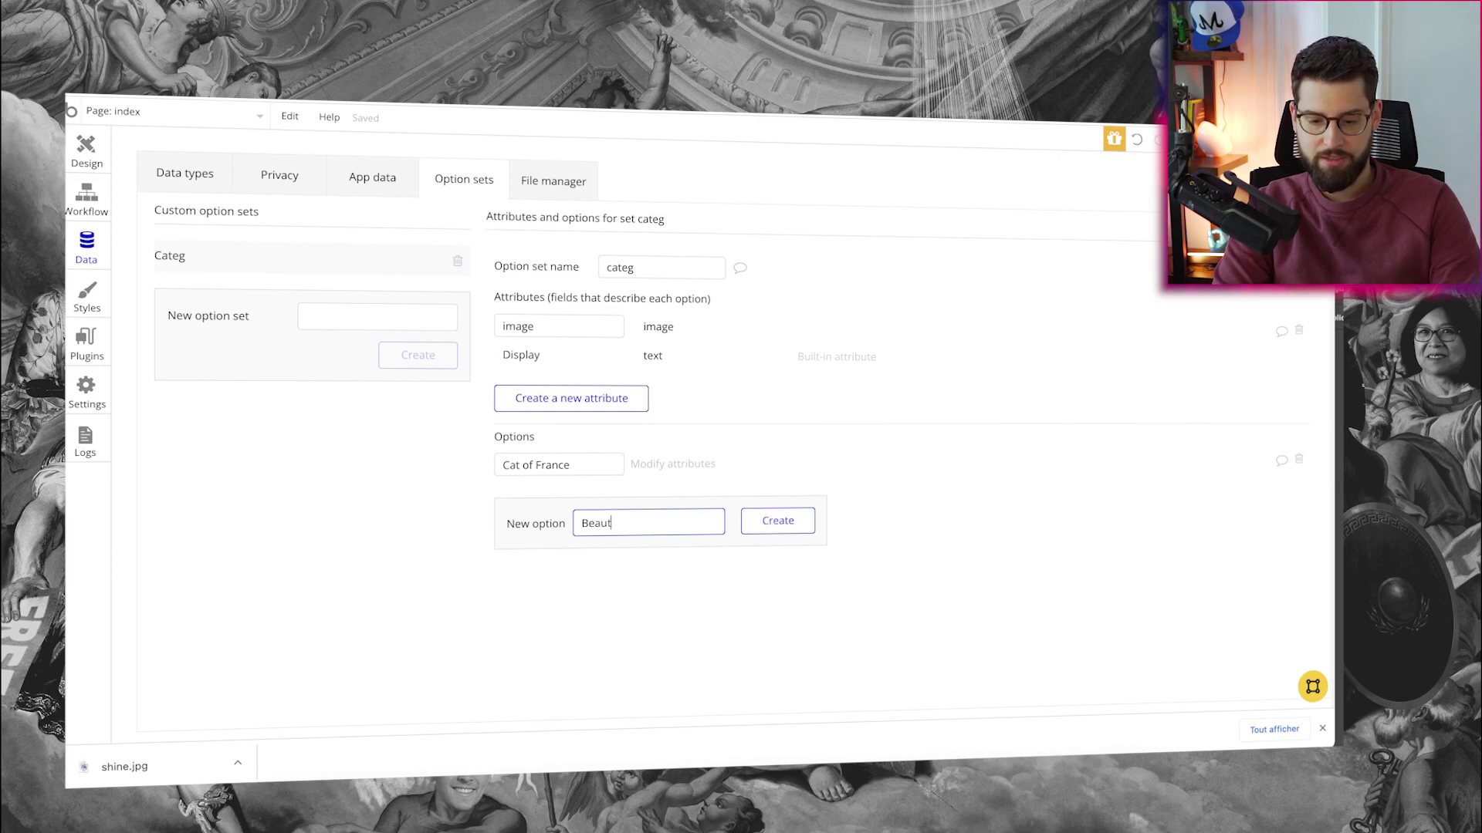
type("iful Cat")
key("Return")
type("Cat herbal")
key("Return")
type("Youn")
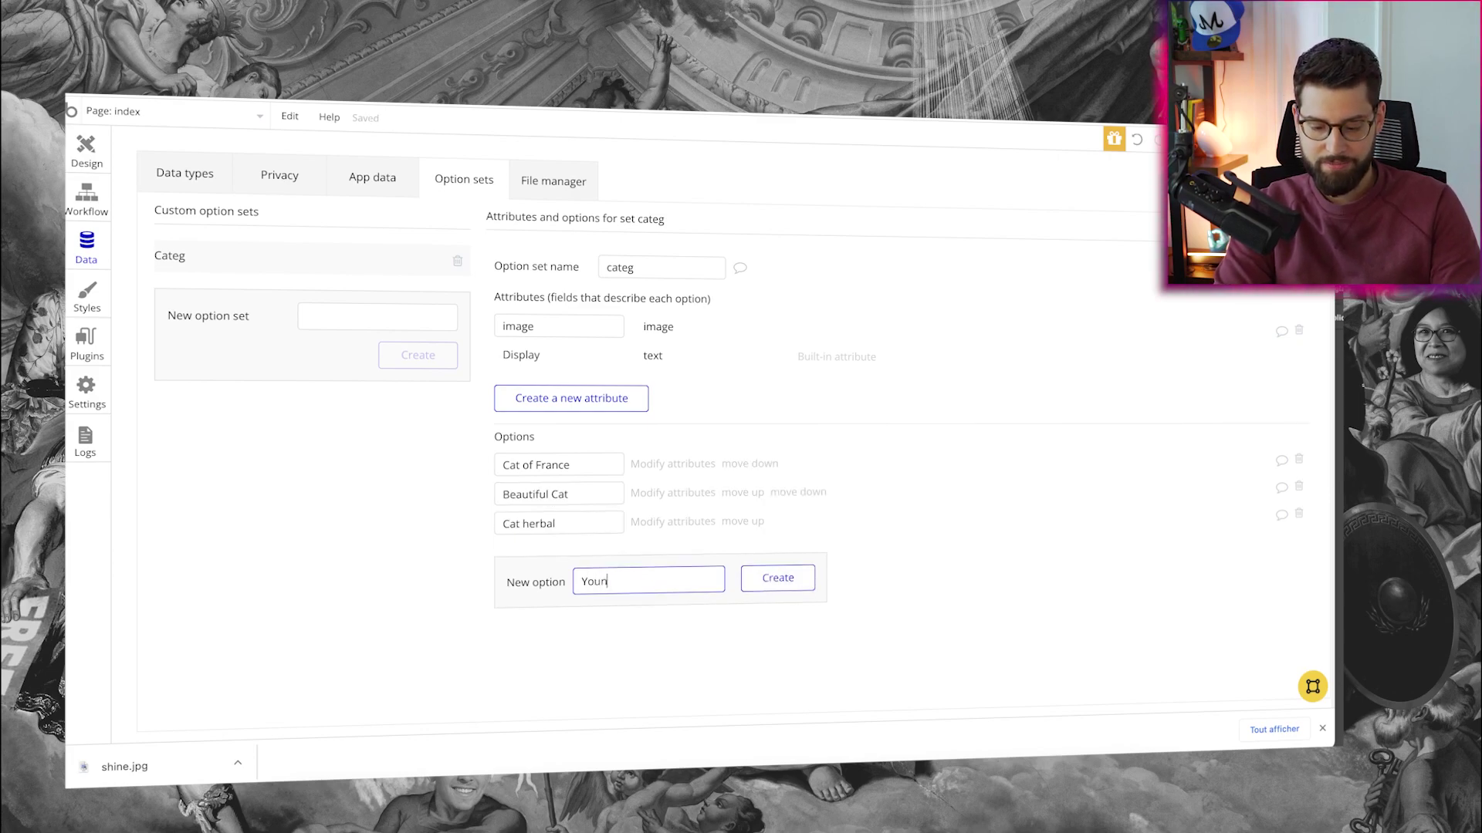
type("g Cat")
key("Return")
type("granny cat")
key("Return")
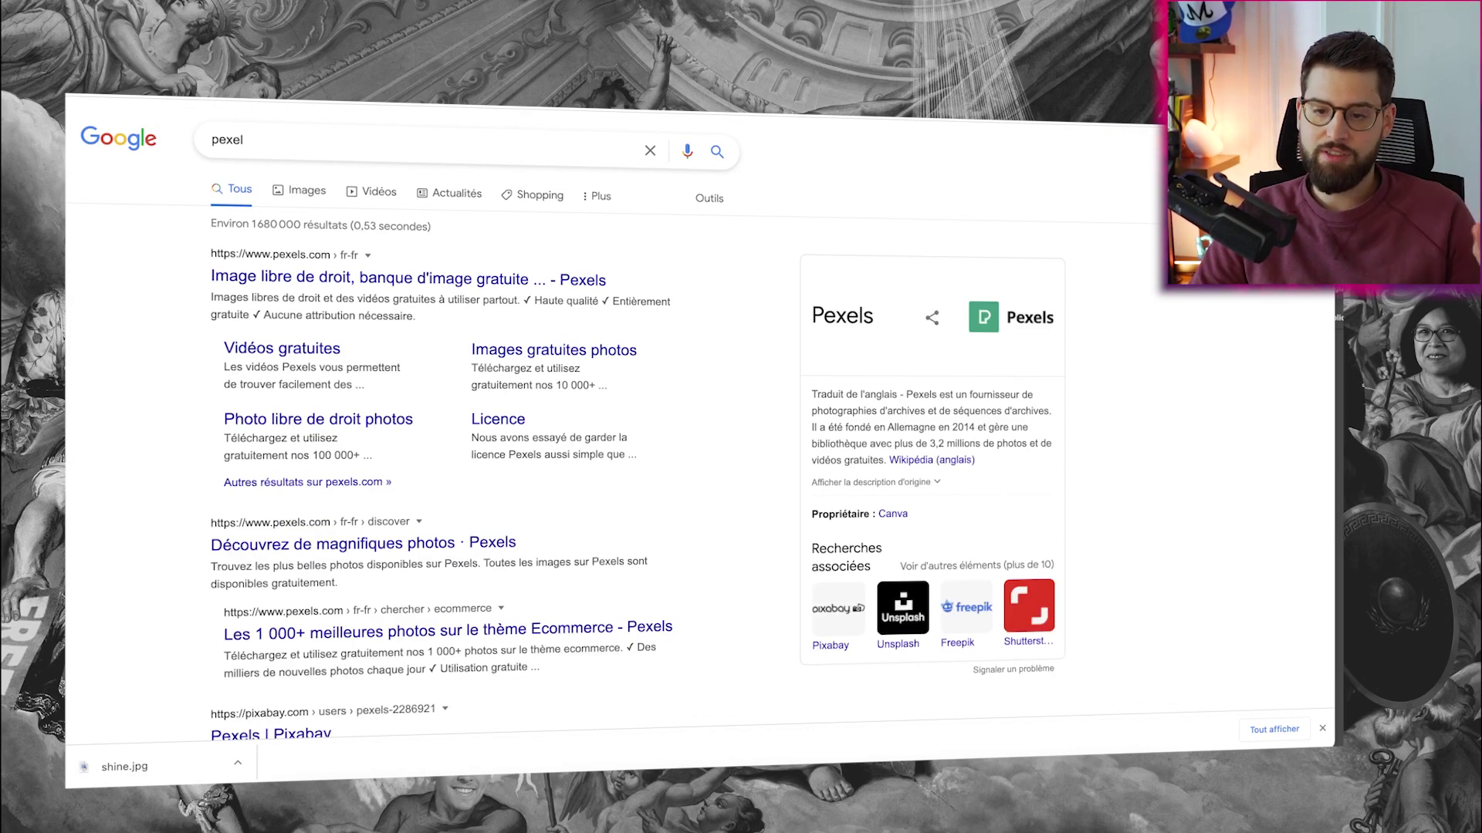
Step: Switch to Canva in a new browser tab, create a 600 × 600 px design and search its photos for "cat"
key("super+t")
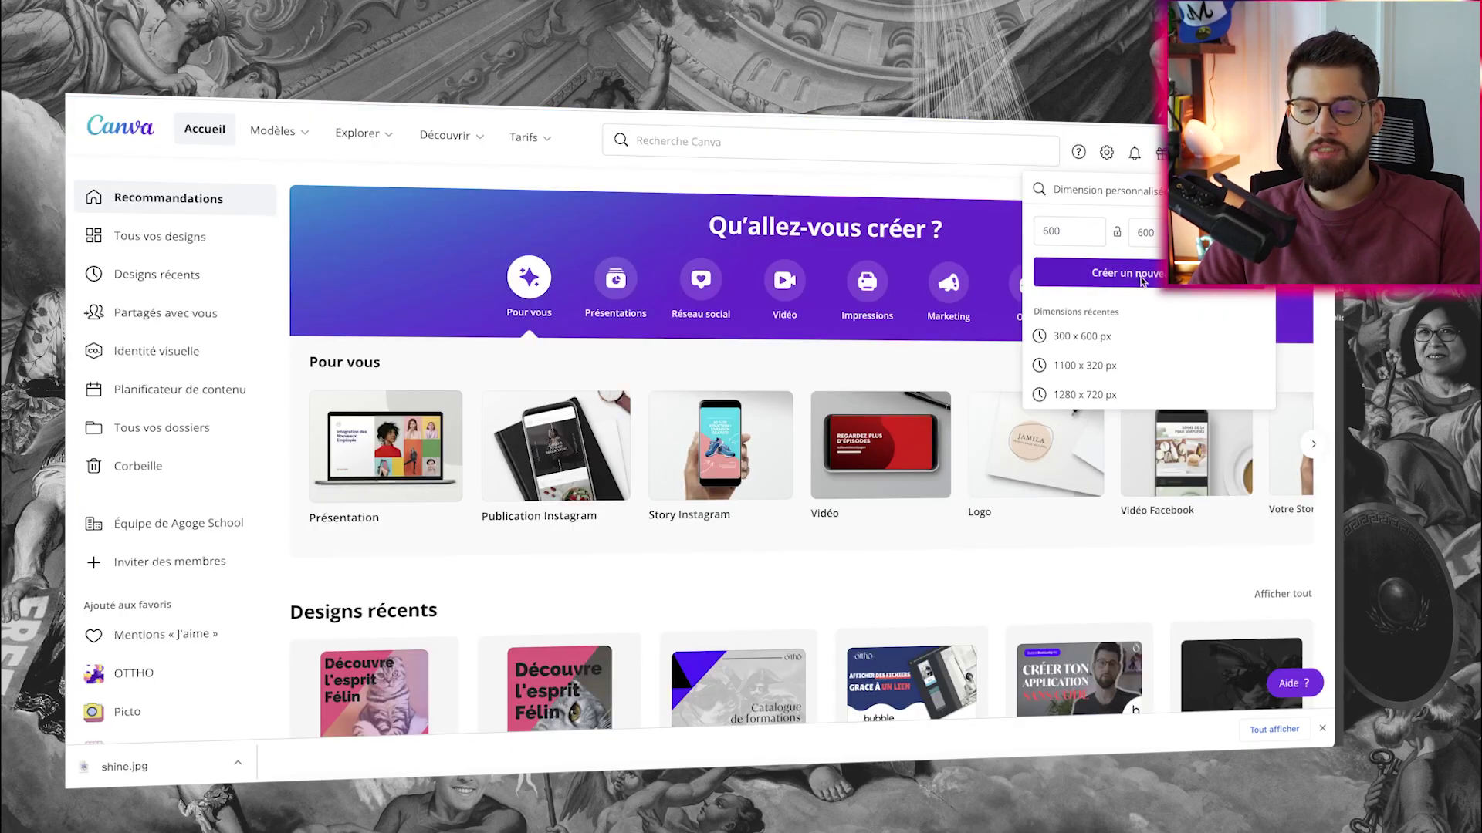
left_click(1142, 277)
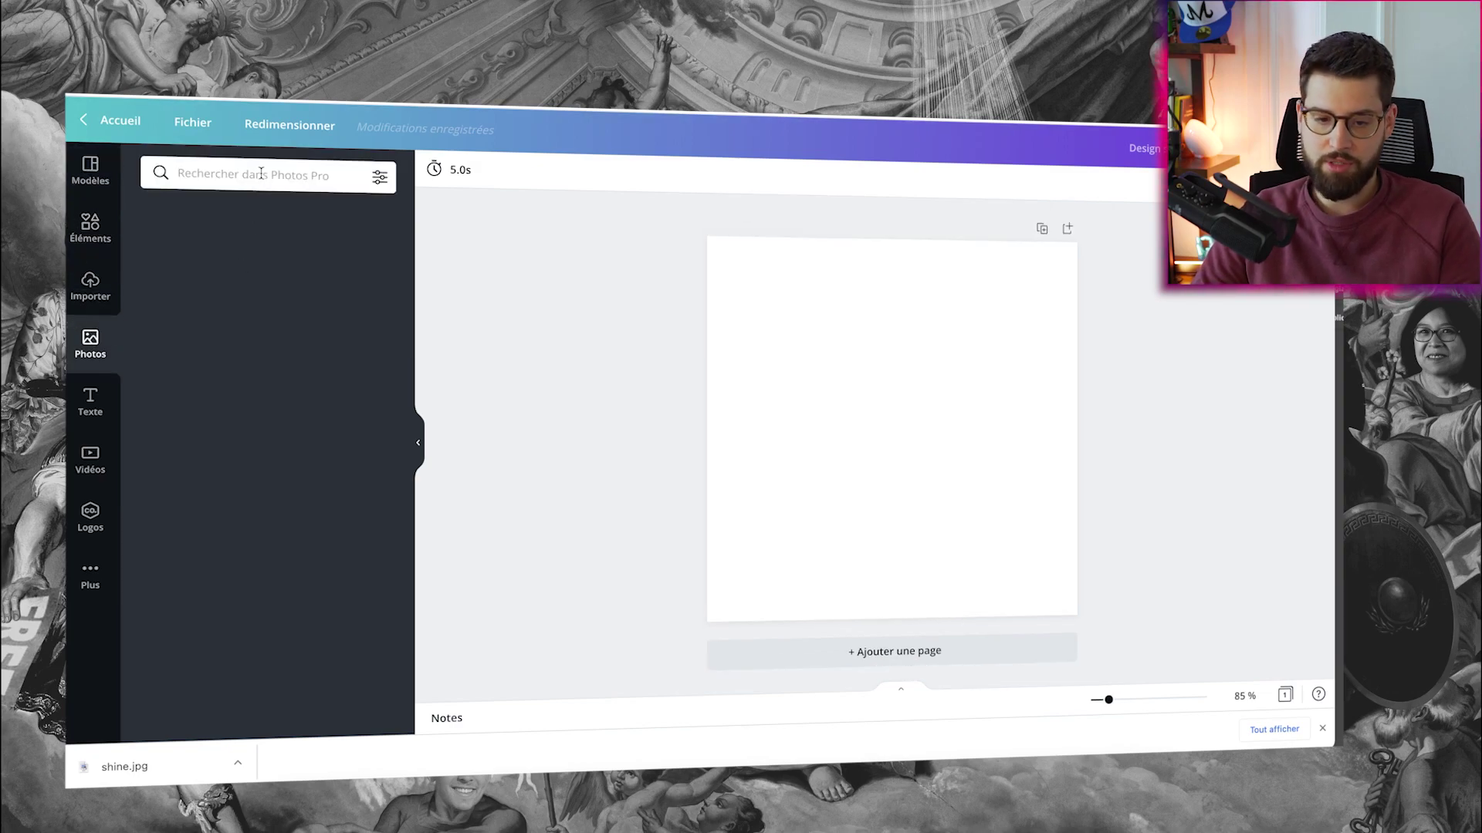
left_click(260, 172)
type("cat")
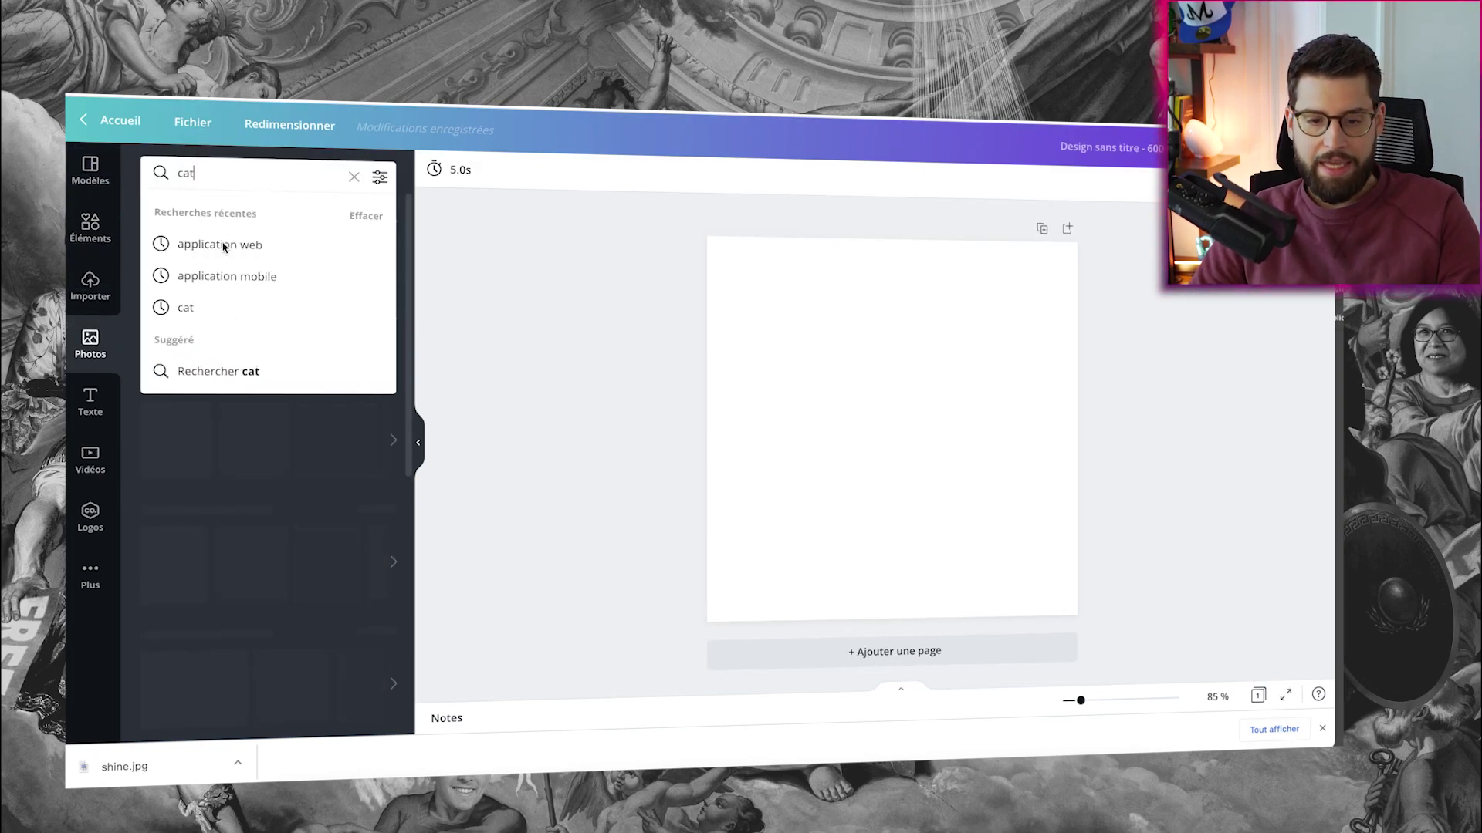
left_click(192, 310)
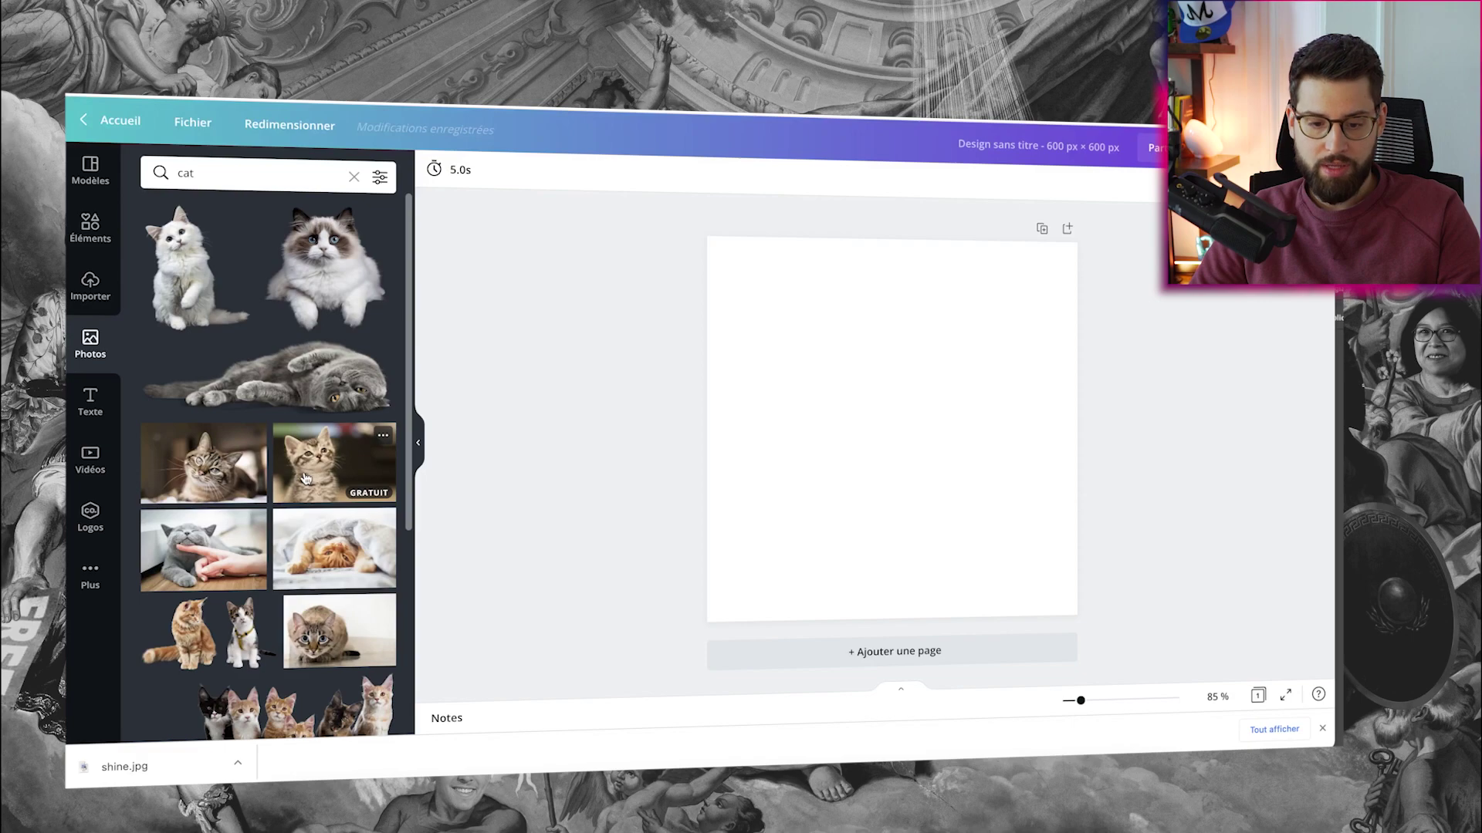
Step: Place the free tabby kitten photo on the first page and enlarge it until it covers the whole canvas
left_click(305, 479)
left_click_drag(910, 416, 872, 329)
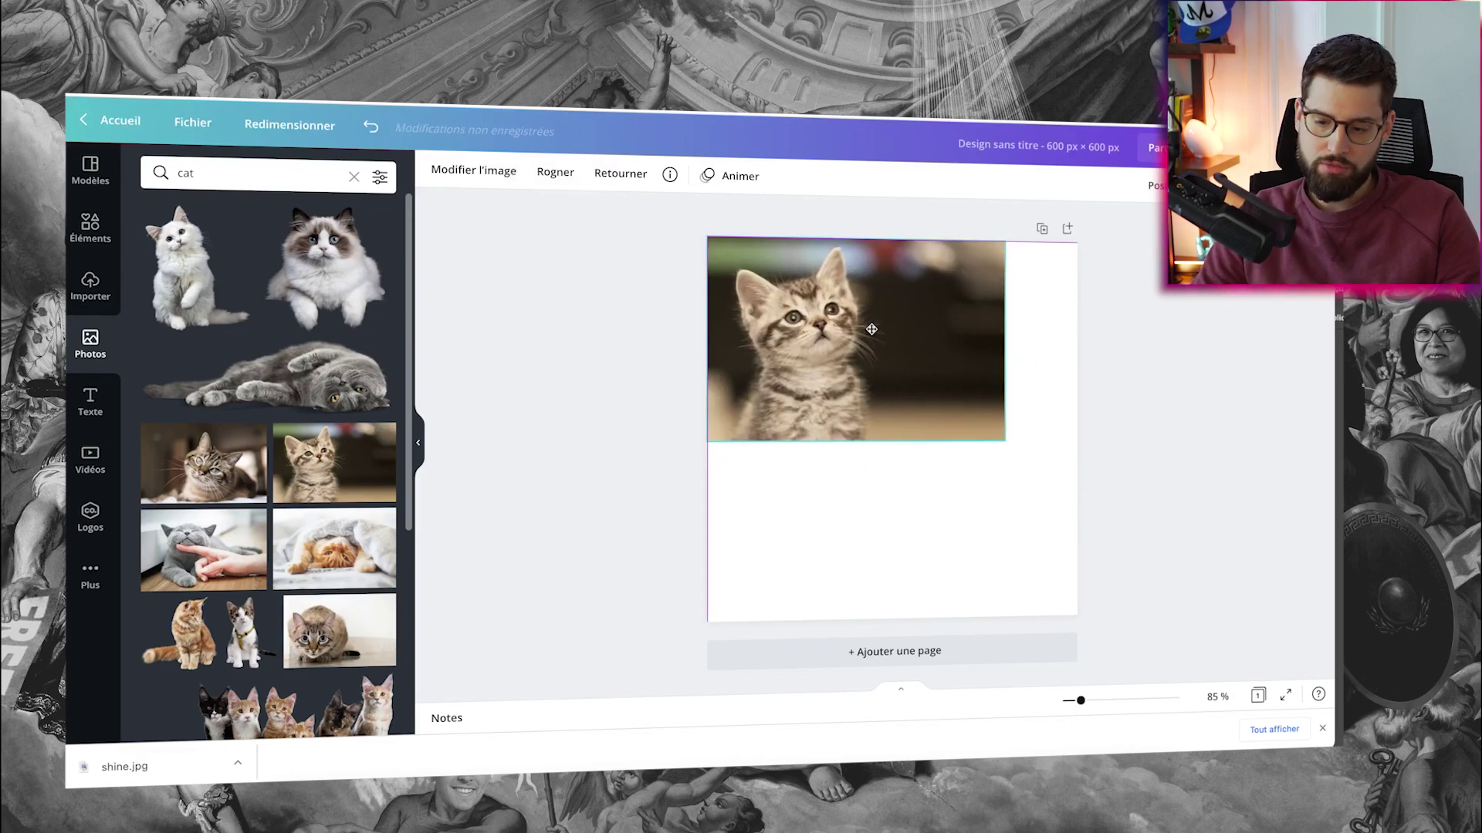
left_click_drag(1046, 494, 1129, 615)
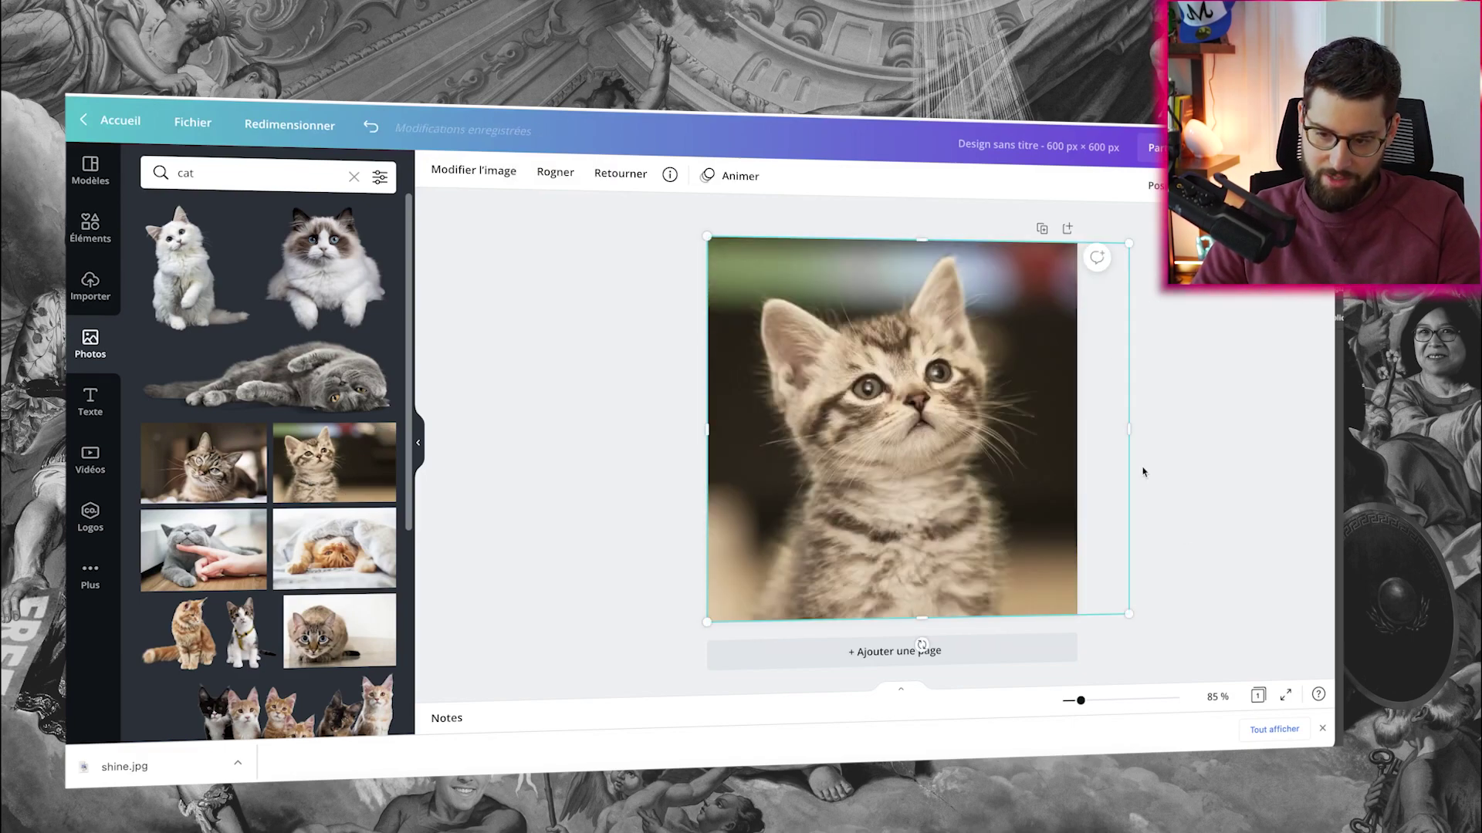
Step: Duplicate the page up to page 6, covering each copy with a different cat photo and centring the cardboard-box cat on the last
left_click(1039, 229)
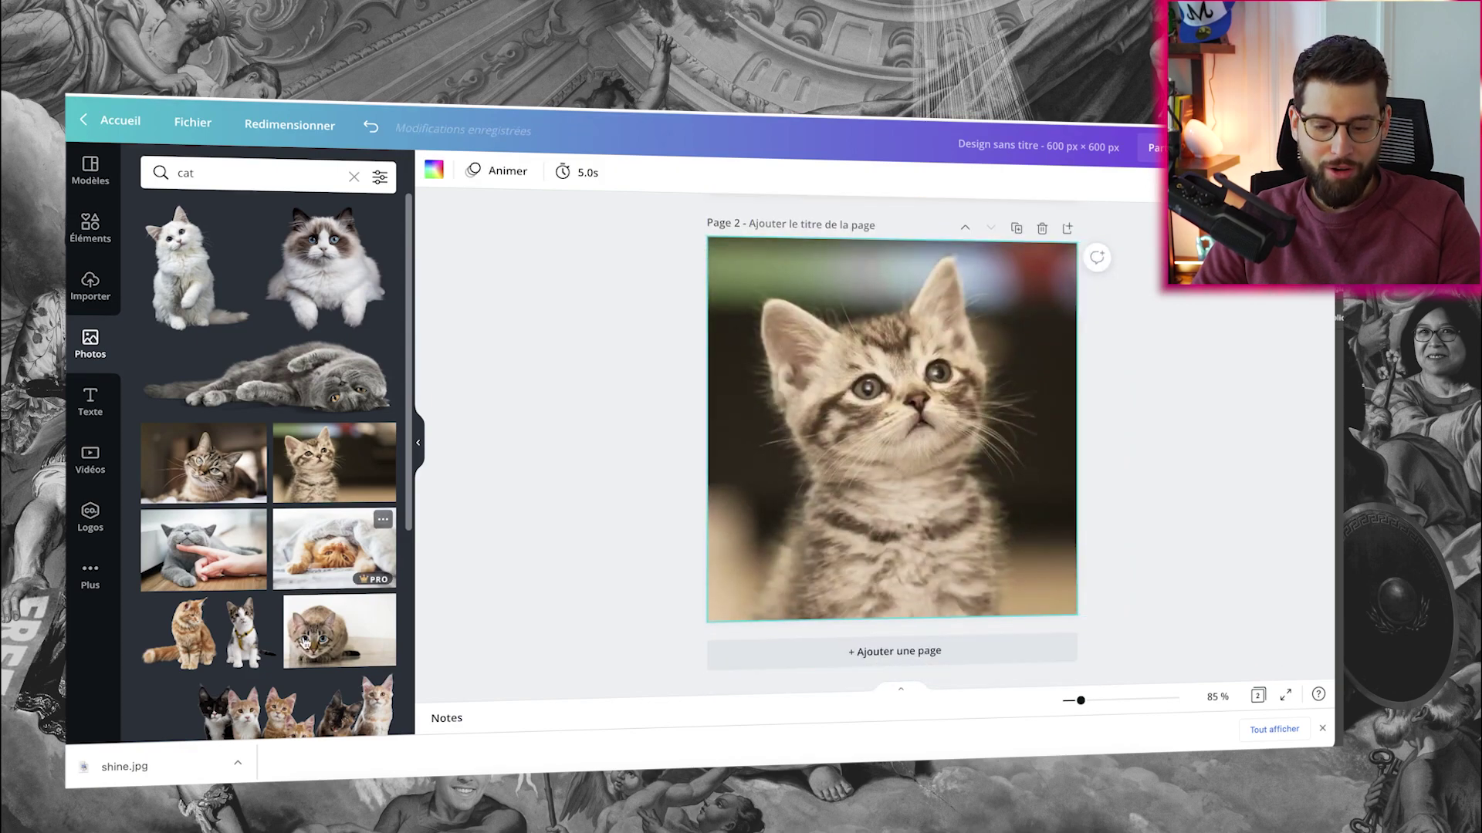
left_click_drag(428, 594, 873, 400)
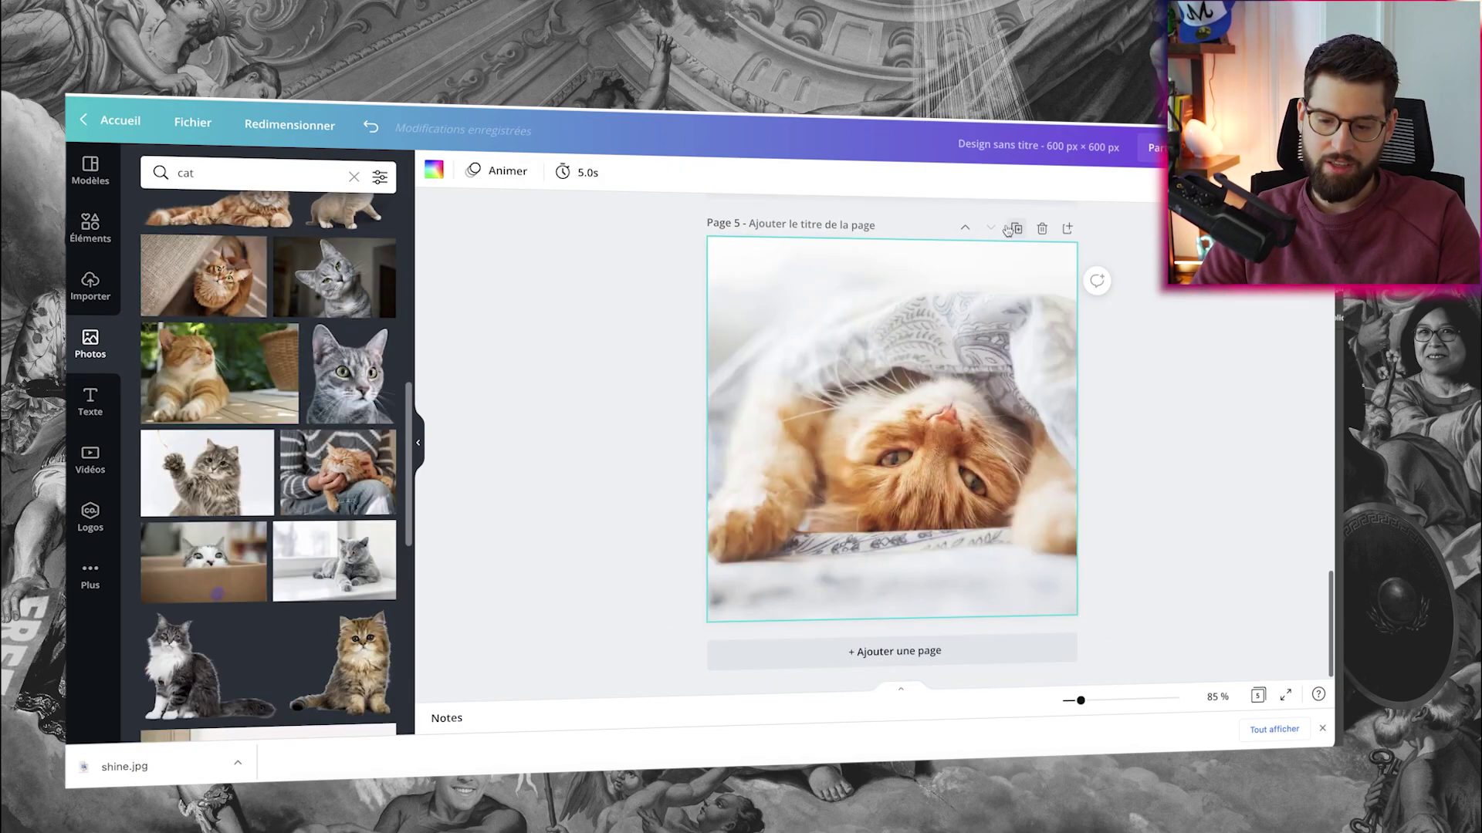
left_click(767, 331)
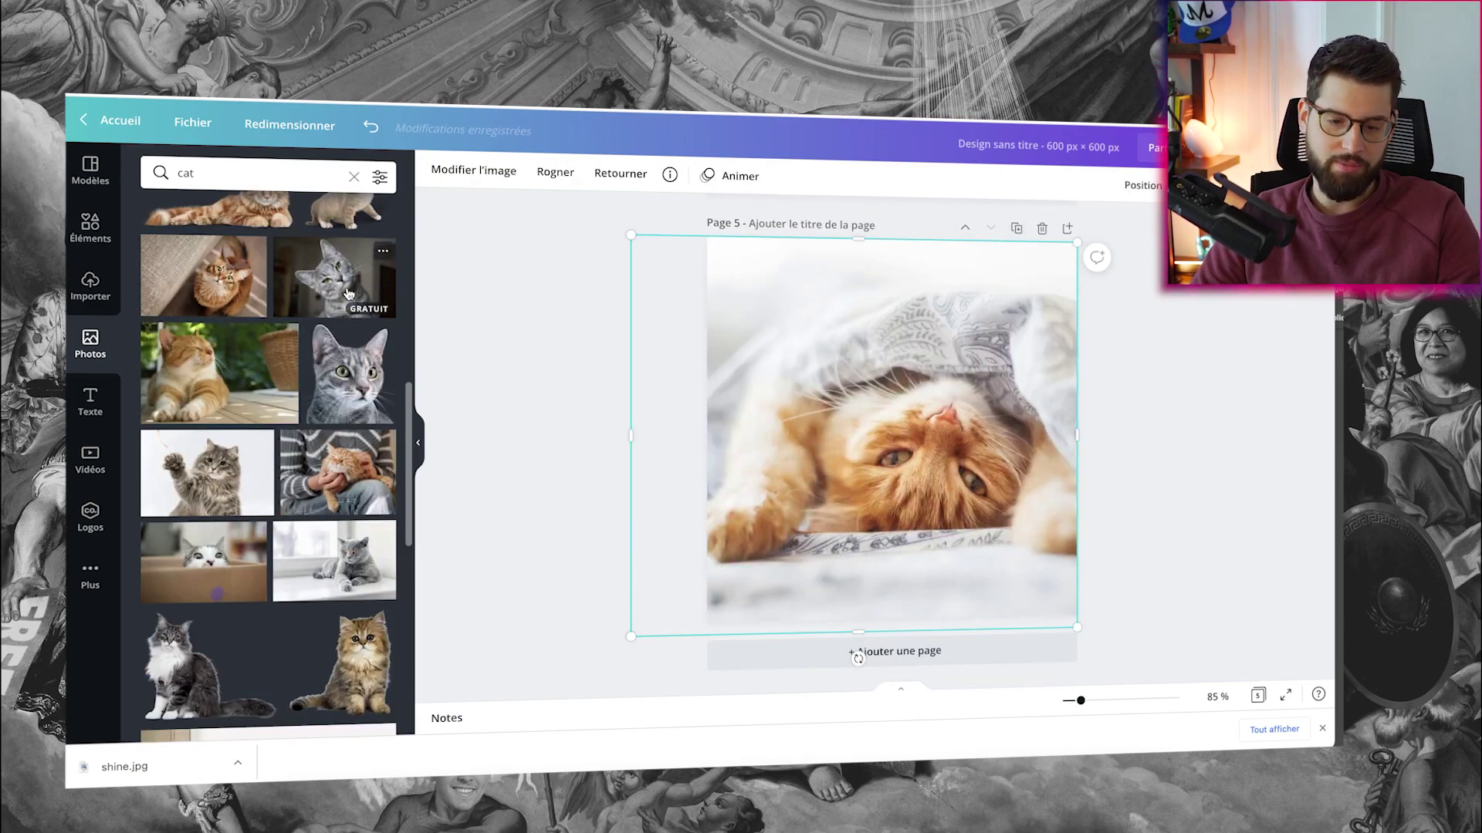
left_click_drag(363, 301, 987, 537)
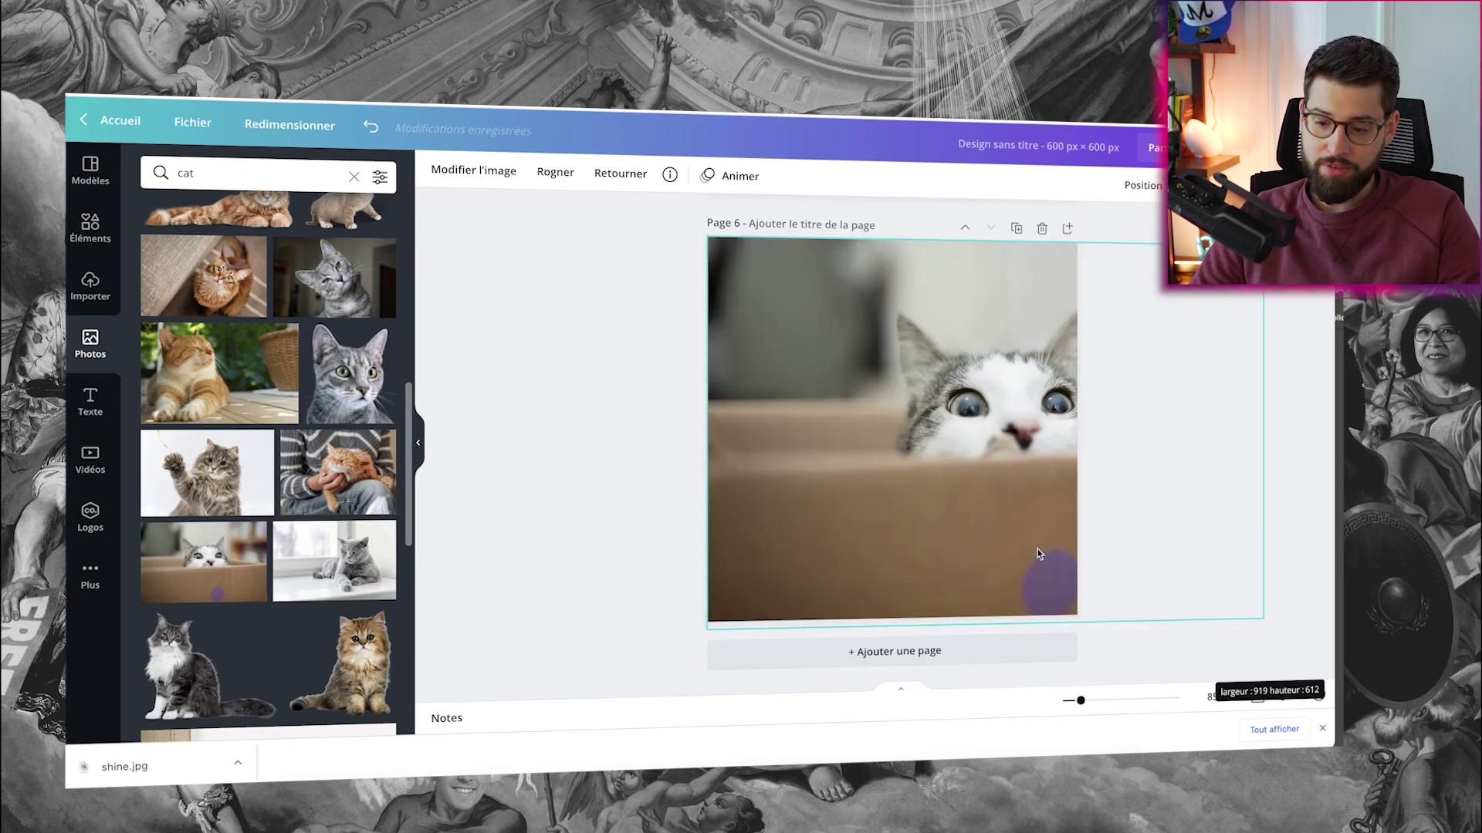
left_click_drag(1024, 548, 1028, 548)
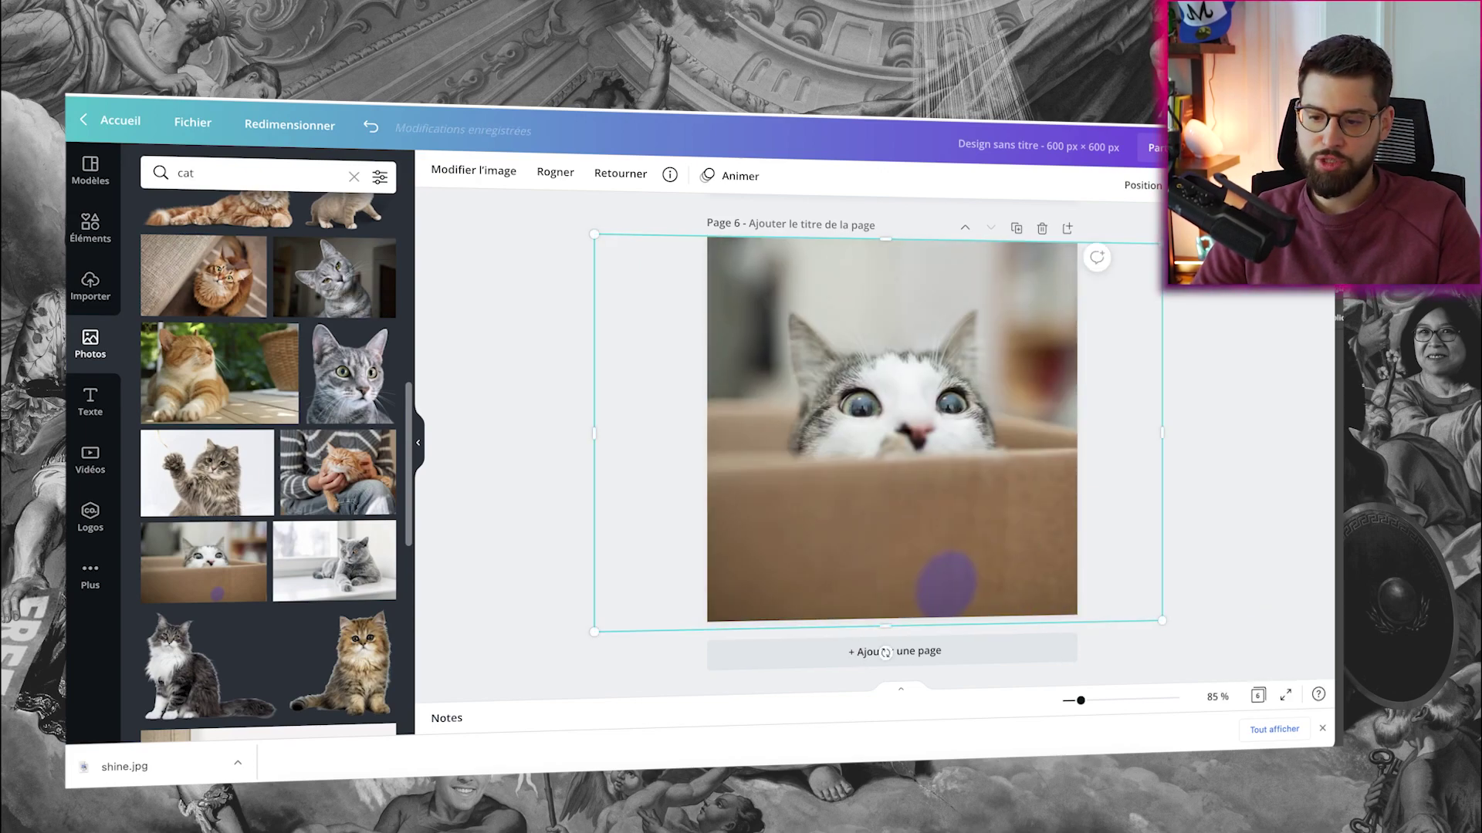
Step: Download all six pages of the design as PNG images at 600 × 600 px
left_click(1155, 148)
left_click(1155, 348)
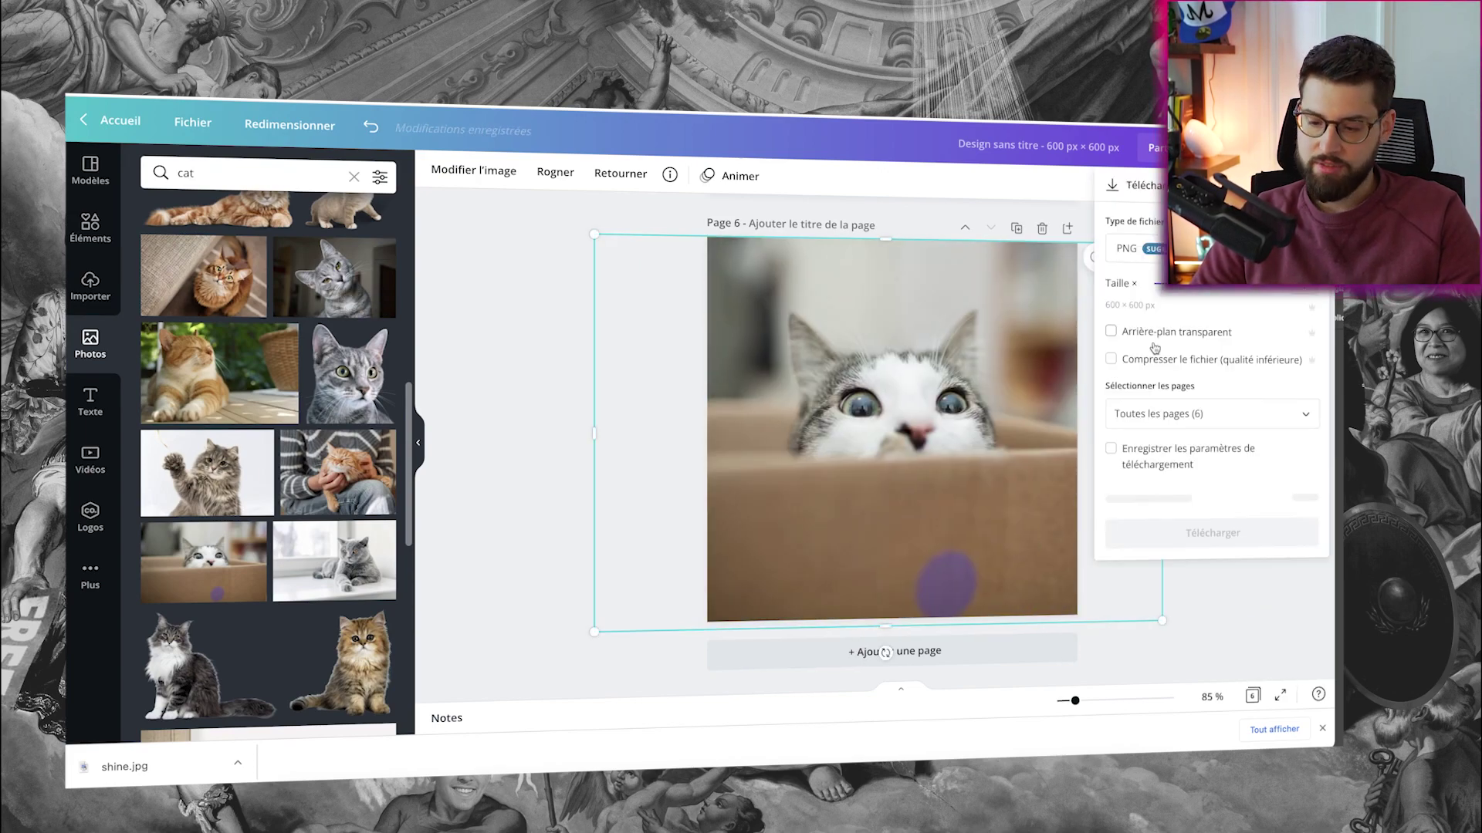
left_click(1153, 414)
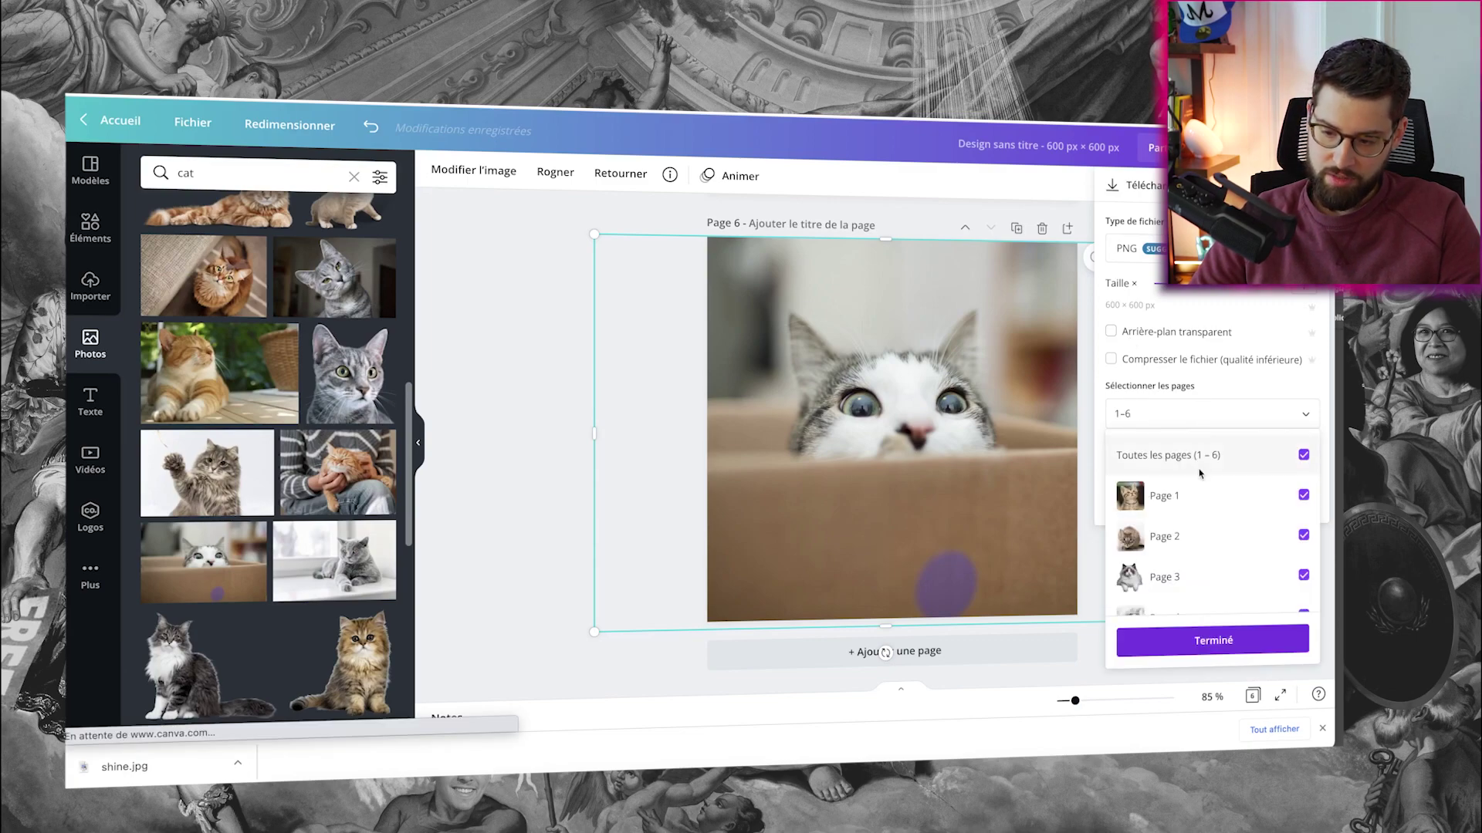
left_click(1200, 416)
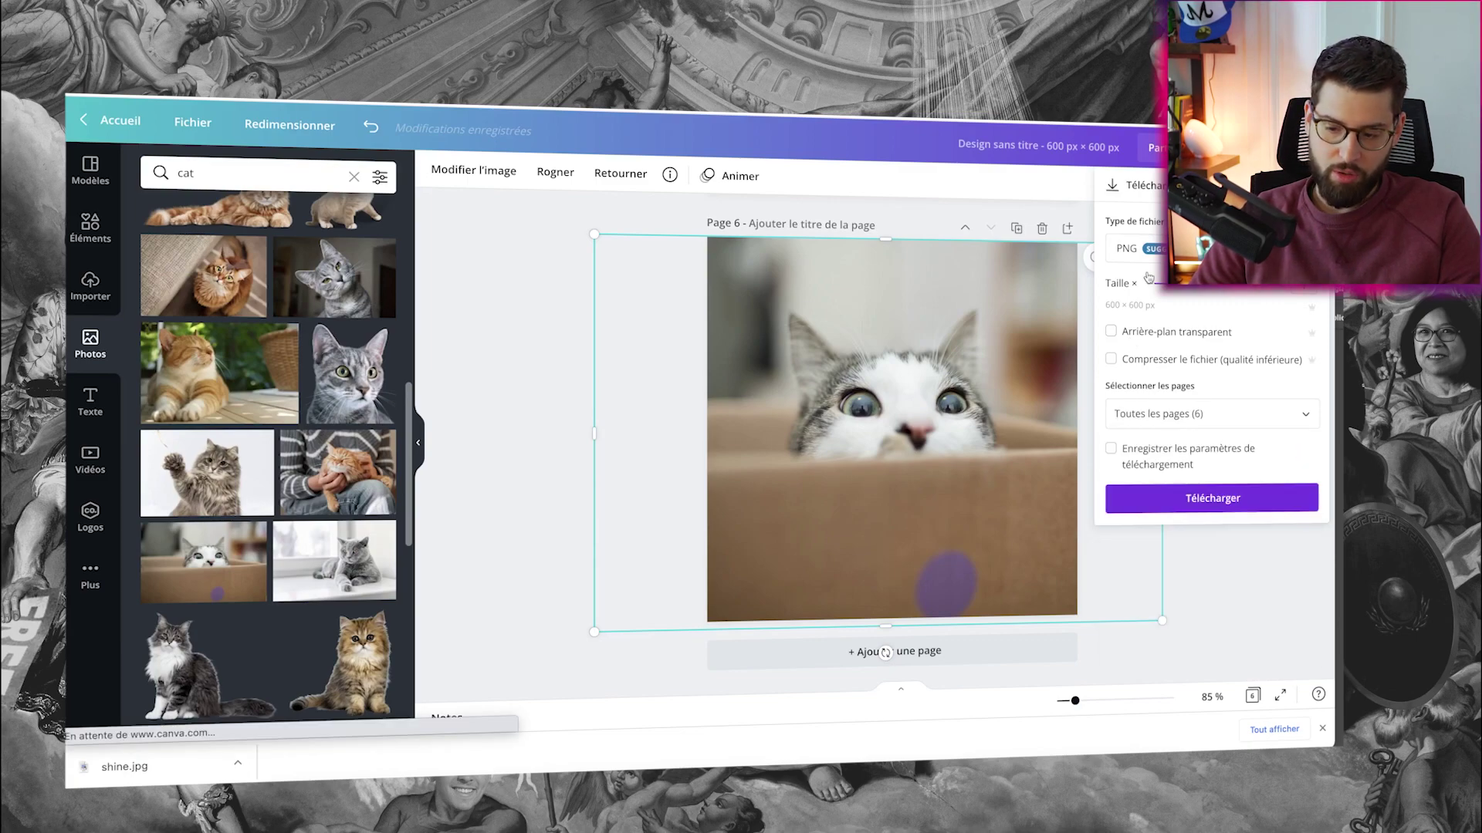
left_click(1195, 497)
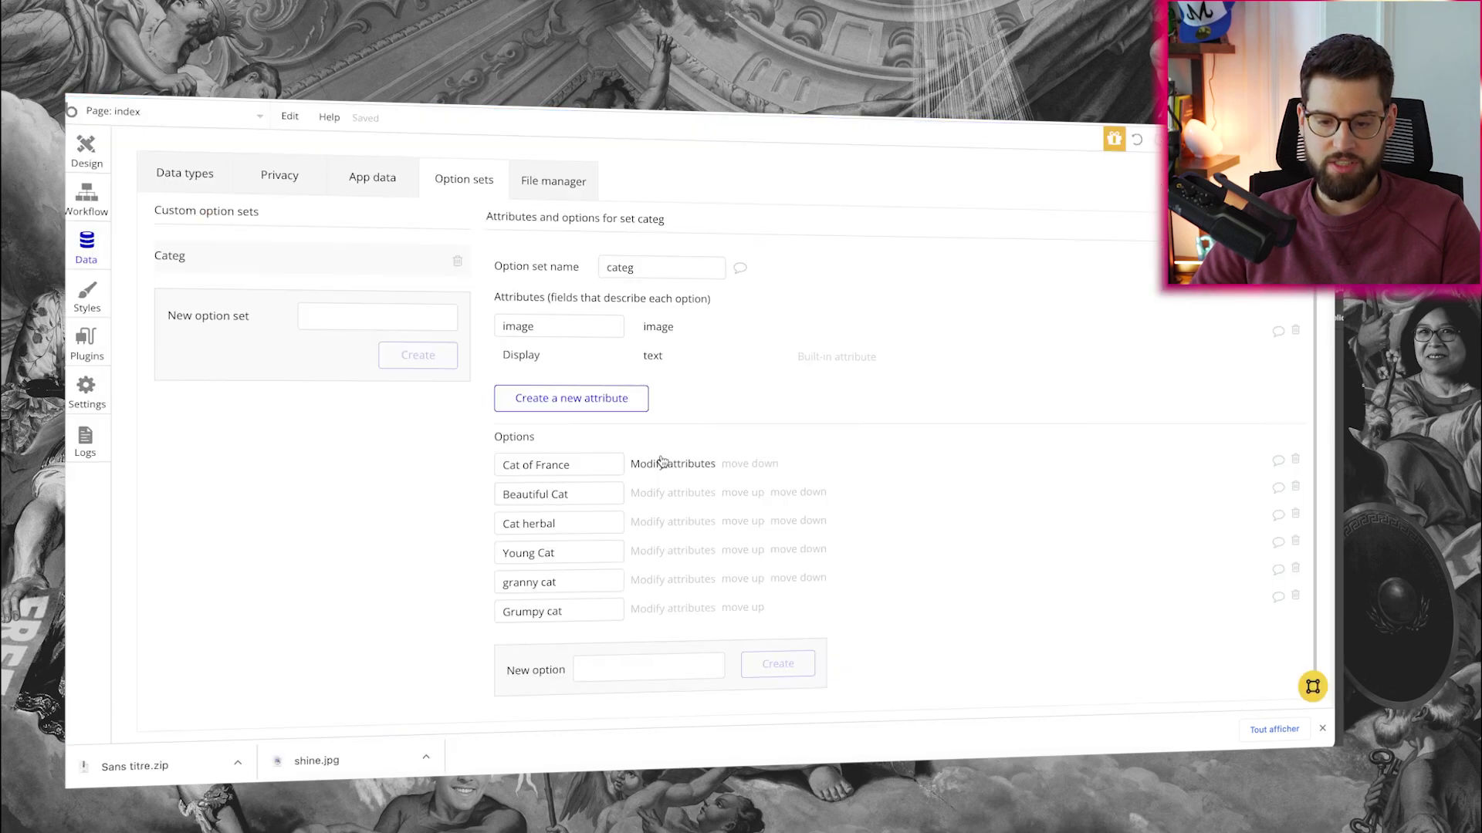
Step: Upload 2.png from the Sans titre folder as the image of the "Cat of France" option and save it
left_click(682, 467)
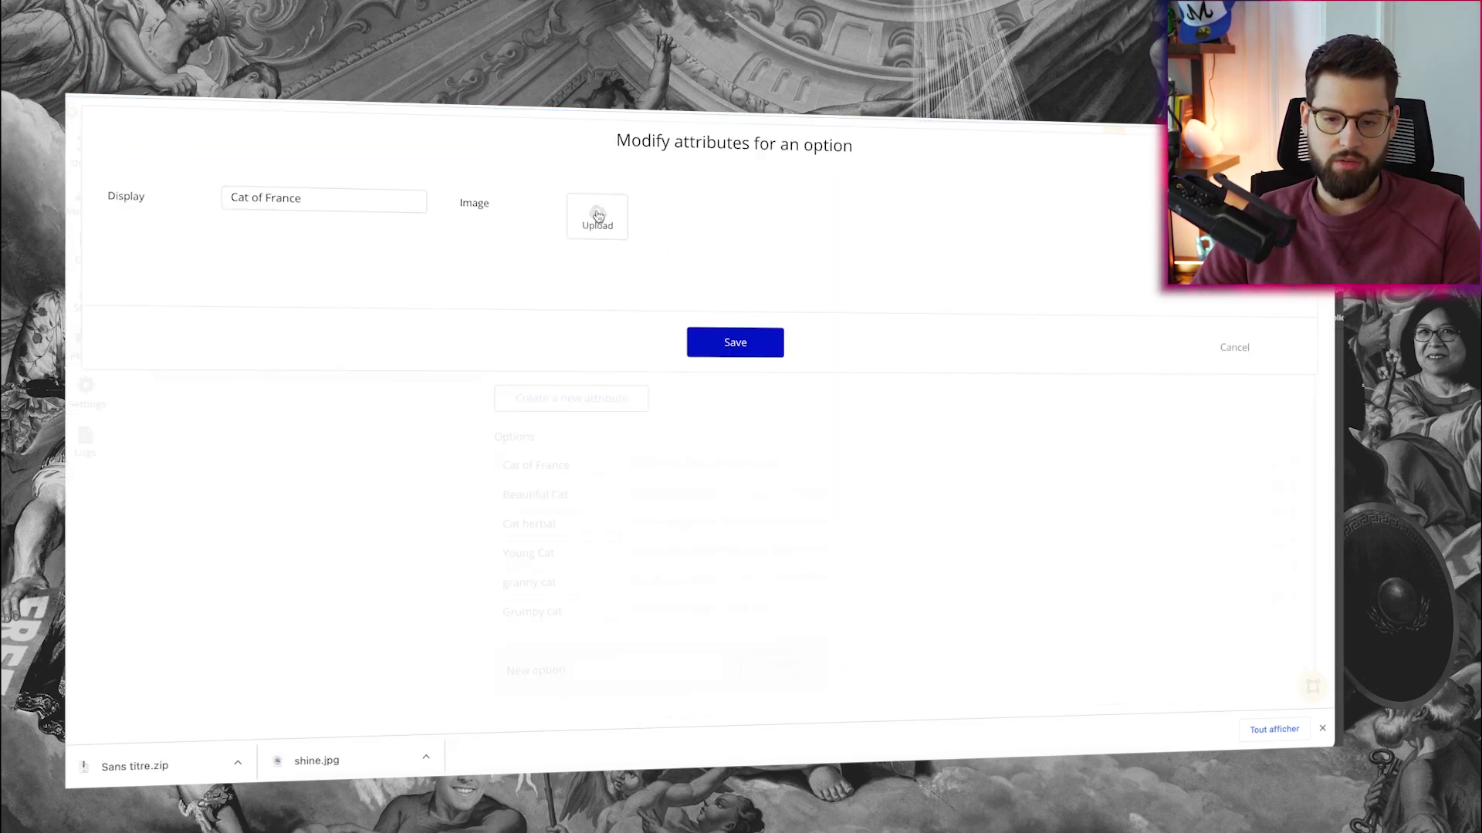
left_click(607, 234)
left_click(621, 308)
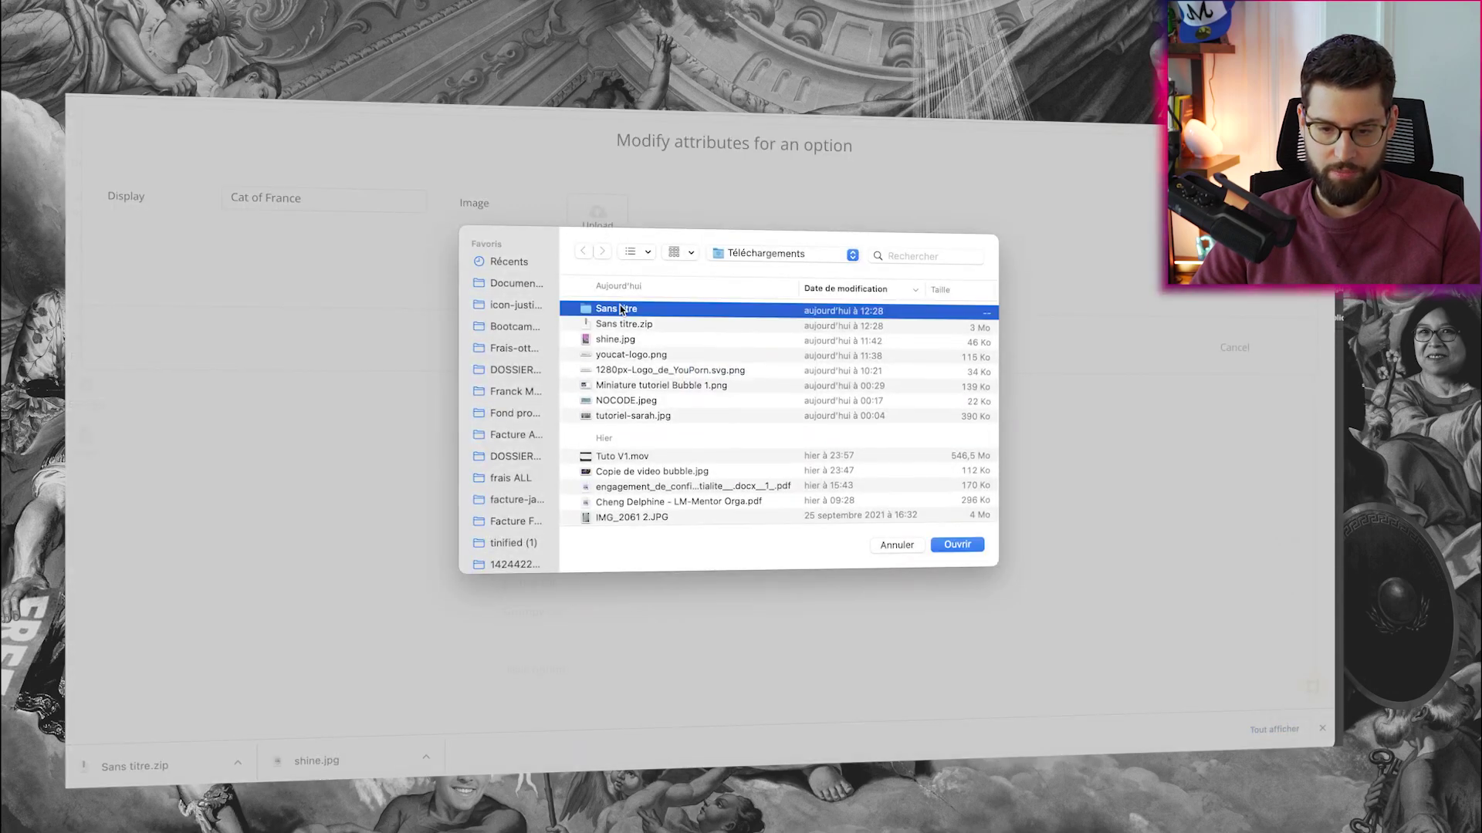
double_click(621, 309)
left_click(617, 369)
key("space")
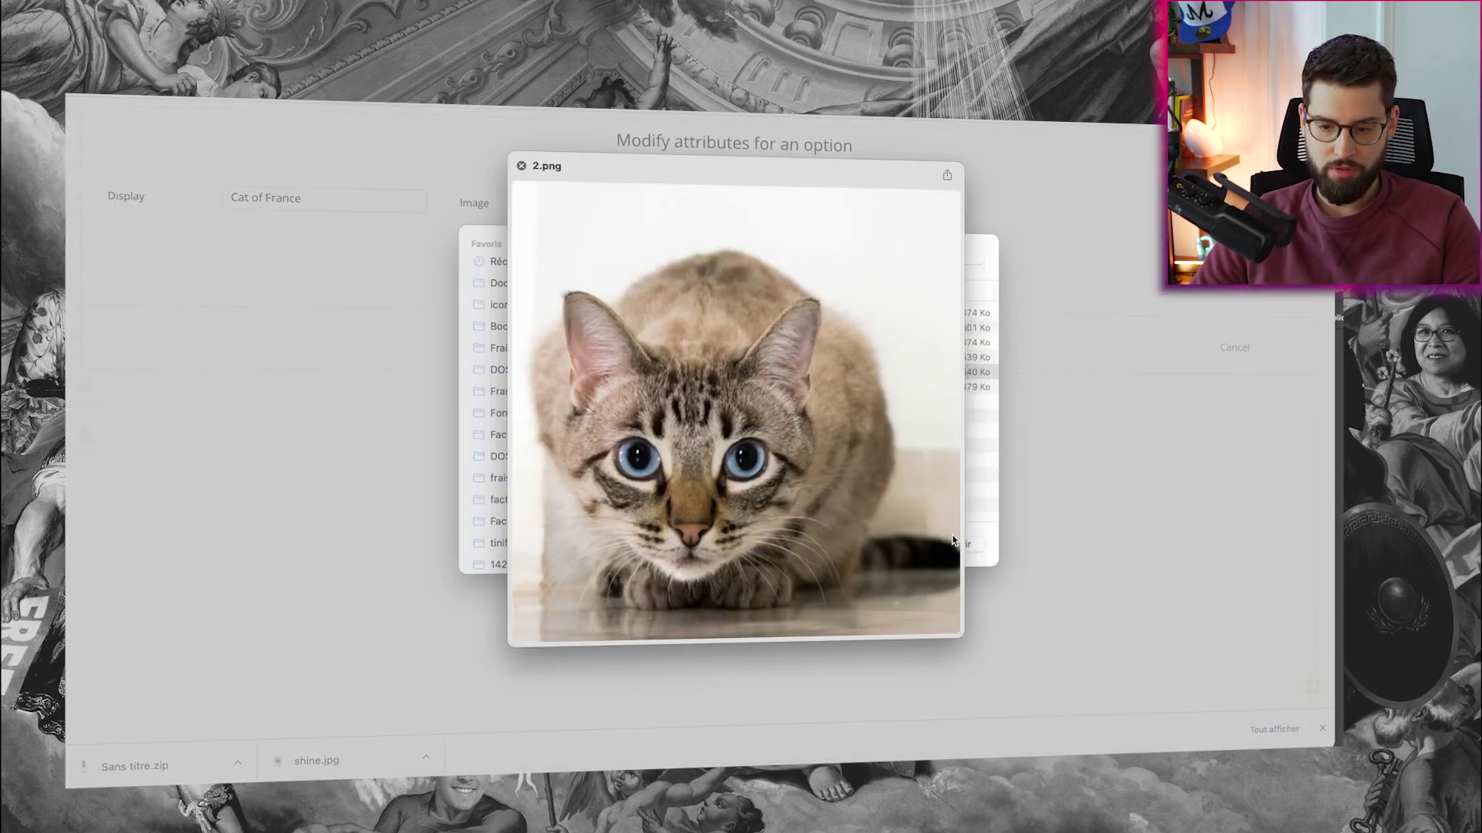
key("space")
left_click(954, 542)
left_click(718, 346)
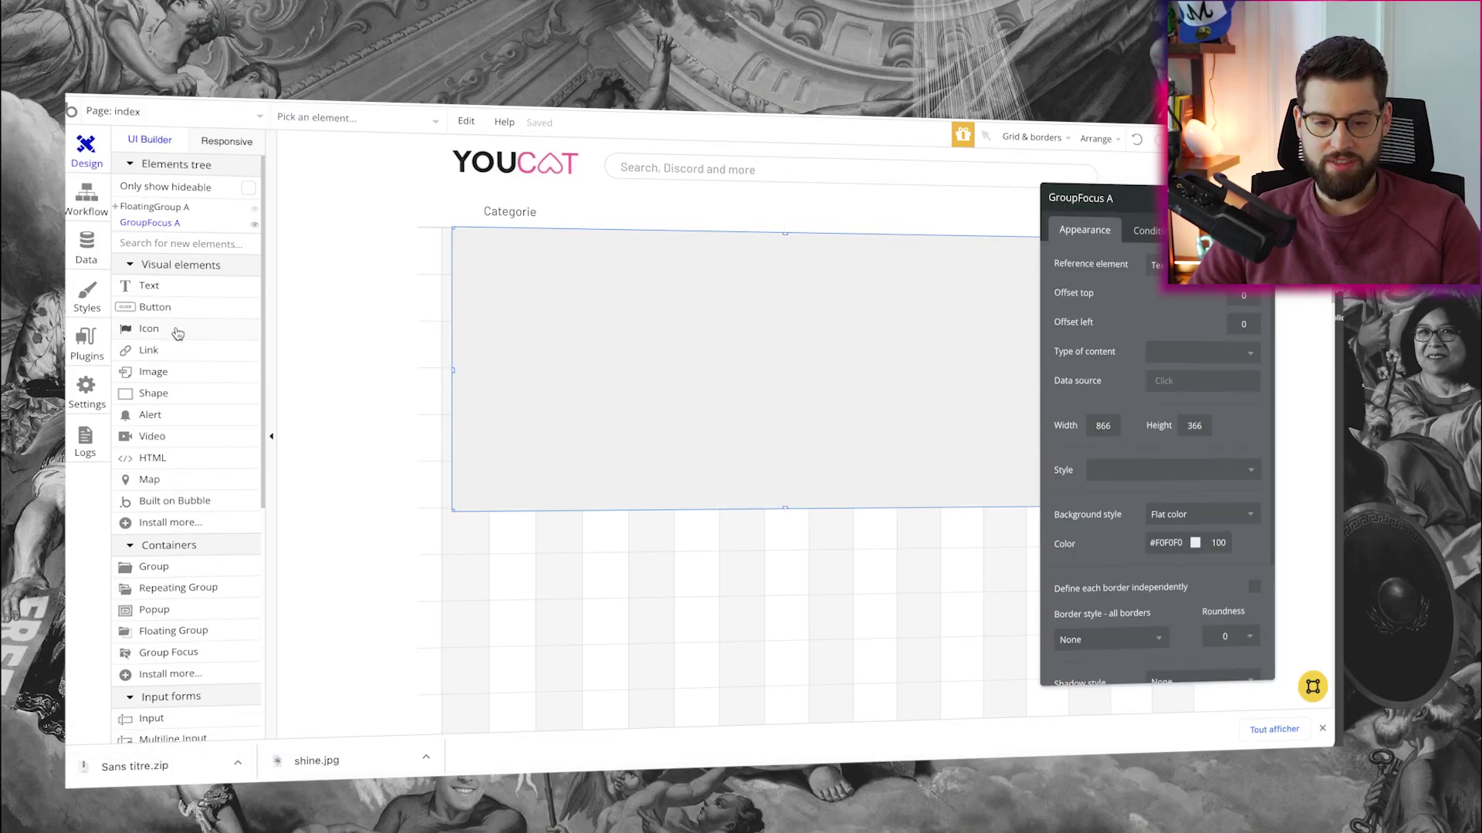
Step: Draw a repeating group about 648 × 329 px inside the group focus and narrow the group focus to fit around it
left_click(158, 585)
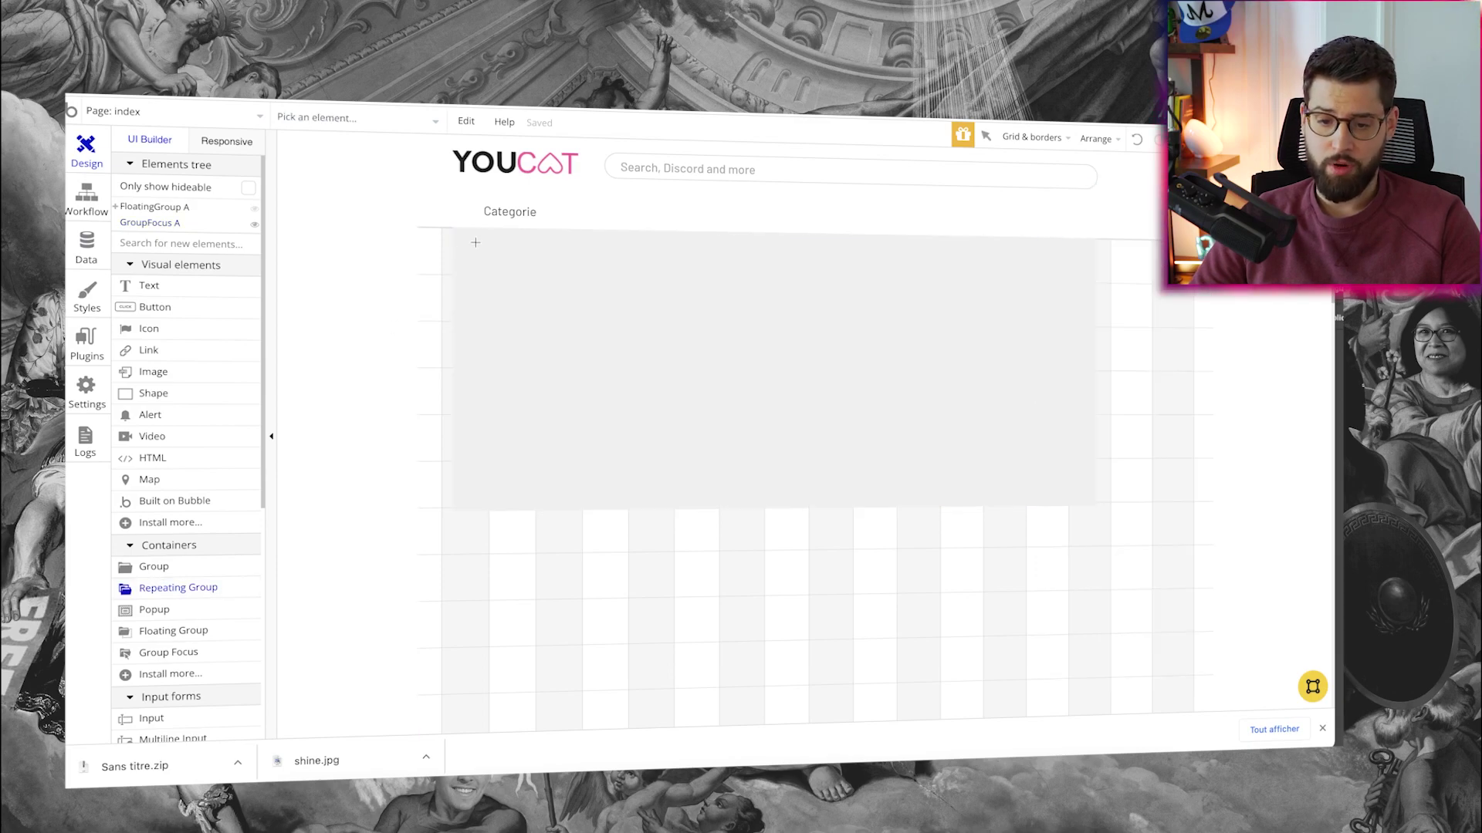
left_click_drag(494, 243, 963, 494)
left_click(1058, 382)
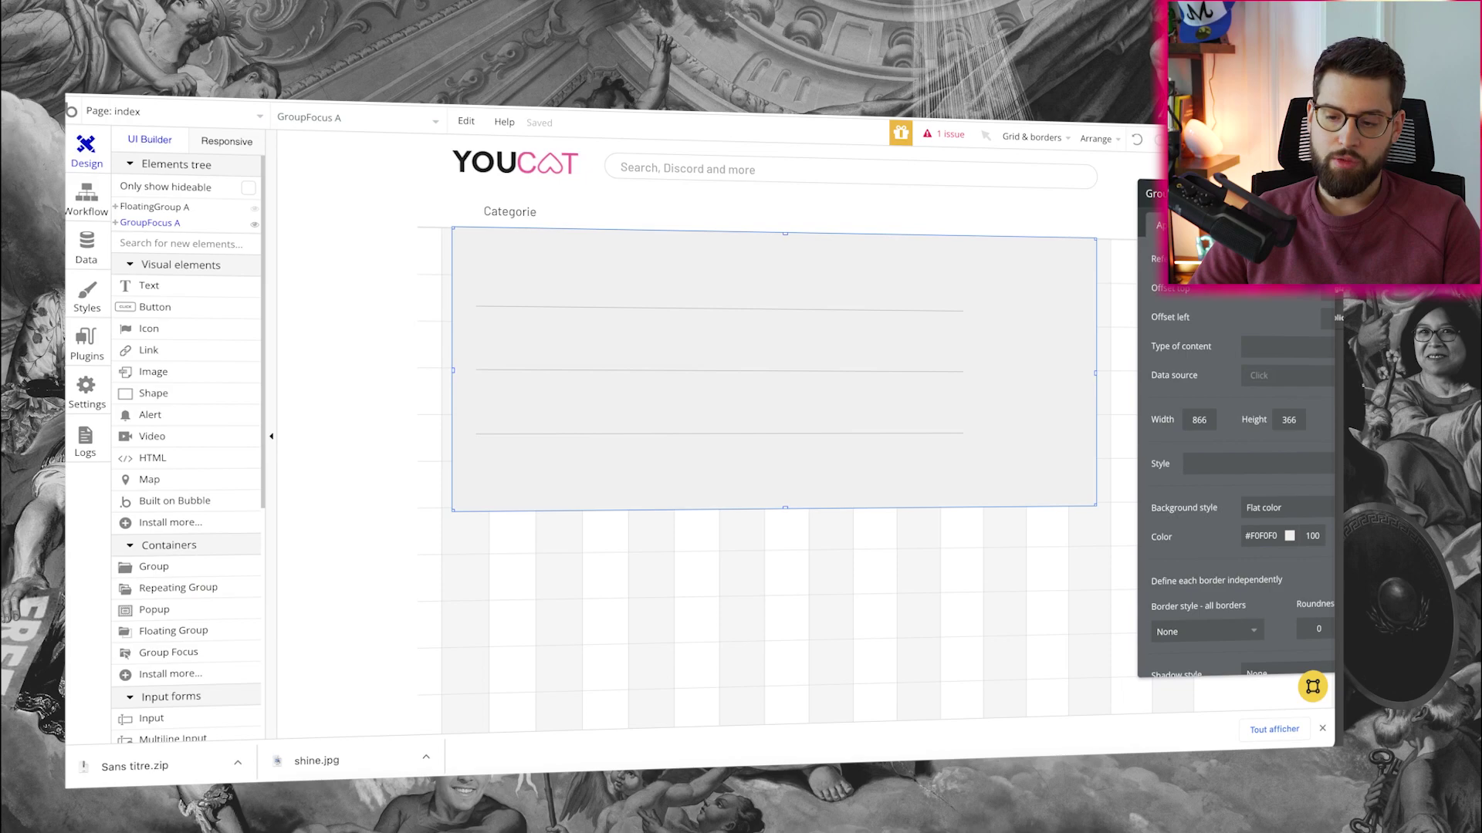
left_click_drag(1097, 372, 979, 372)
Step: Set the repeating group's type of content to categ and its data source to All categ
left_click(848, 347)
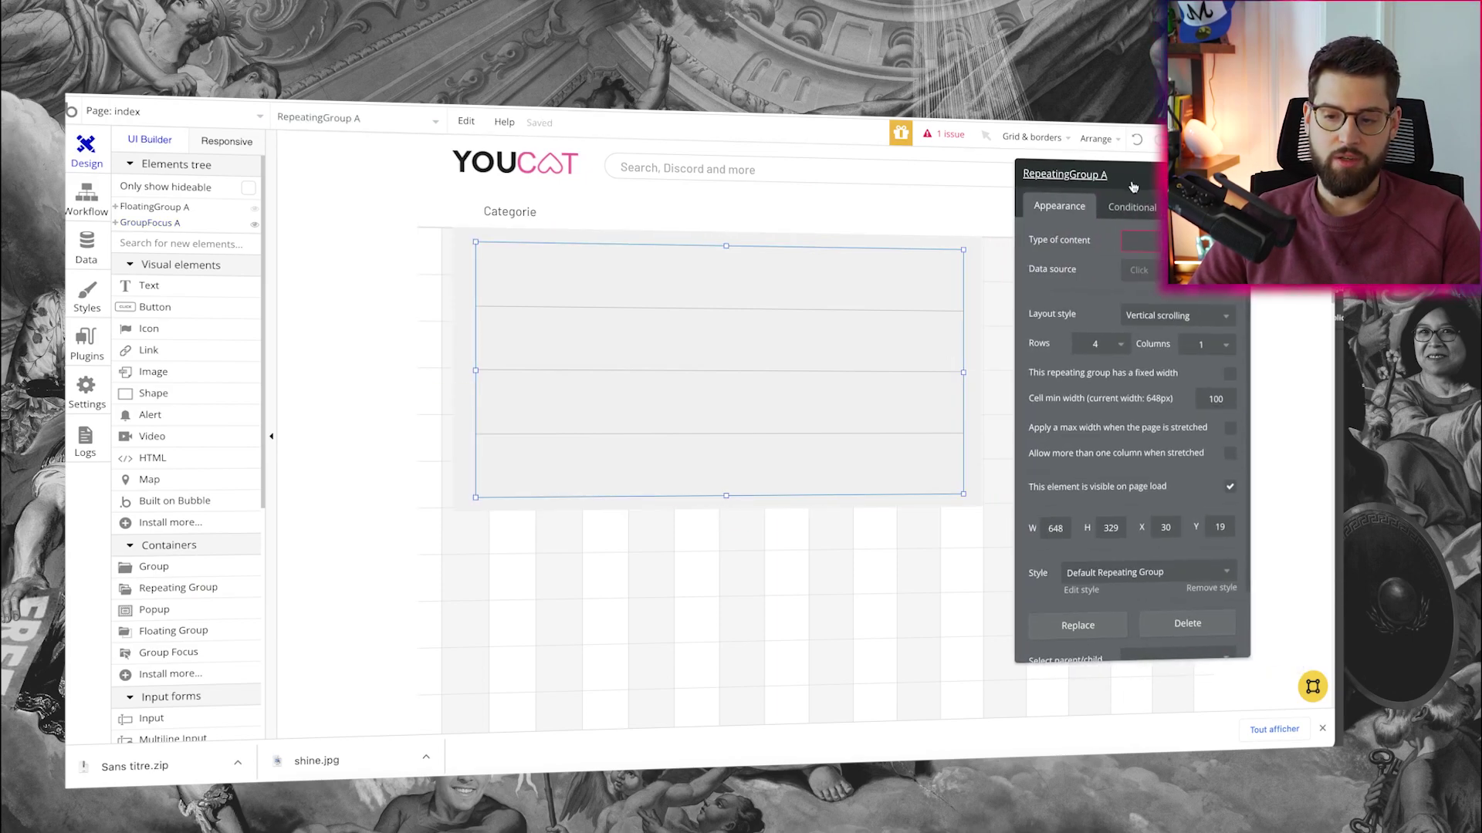
left_click(1144, 238)
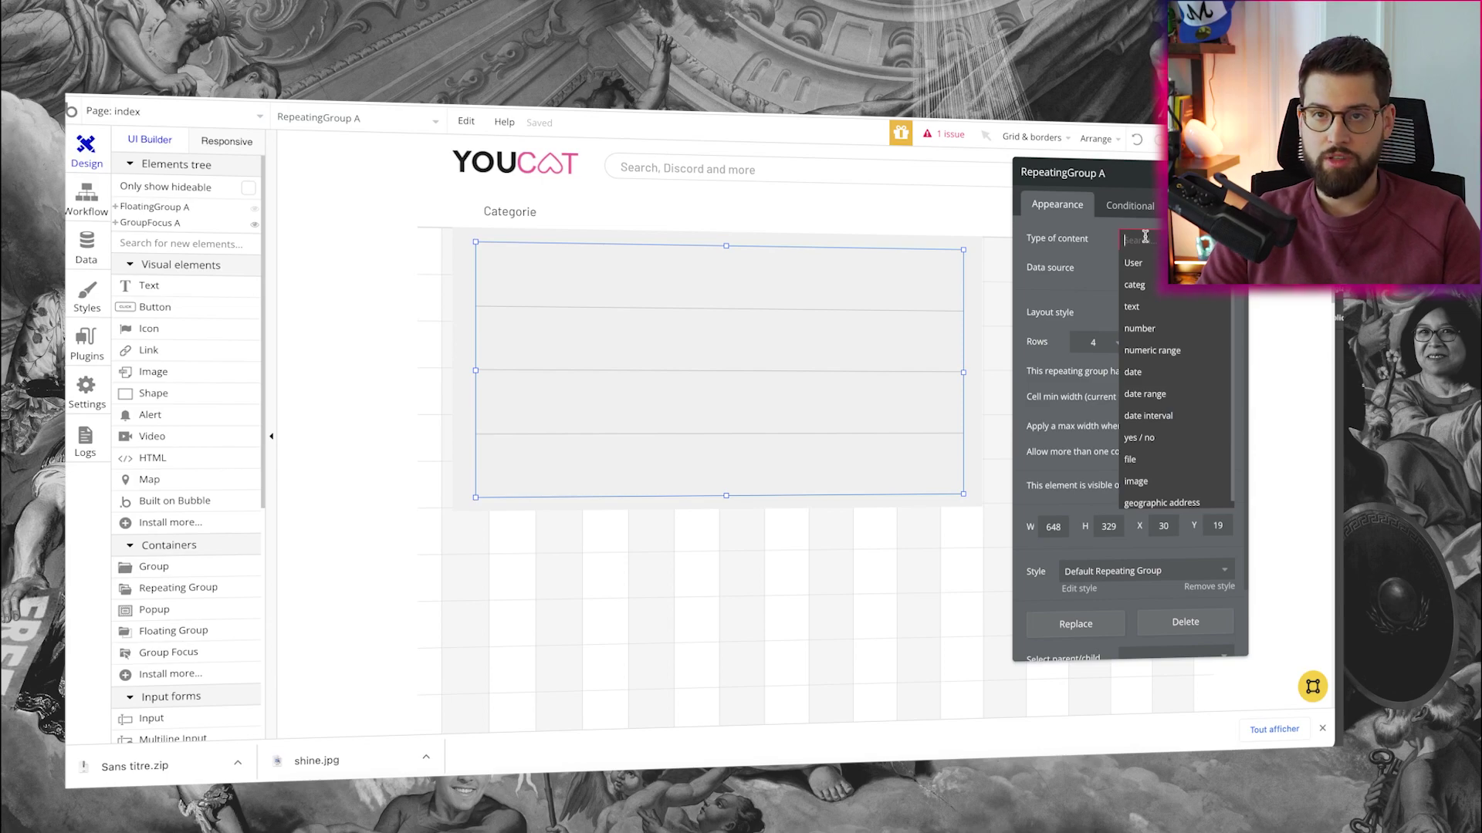
left_click(1134, 285)
left_click(1139, 269)
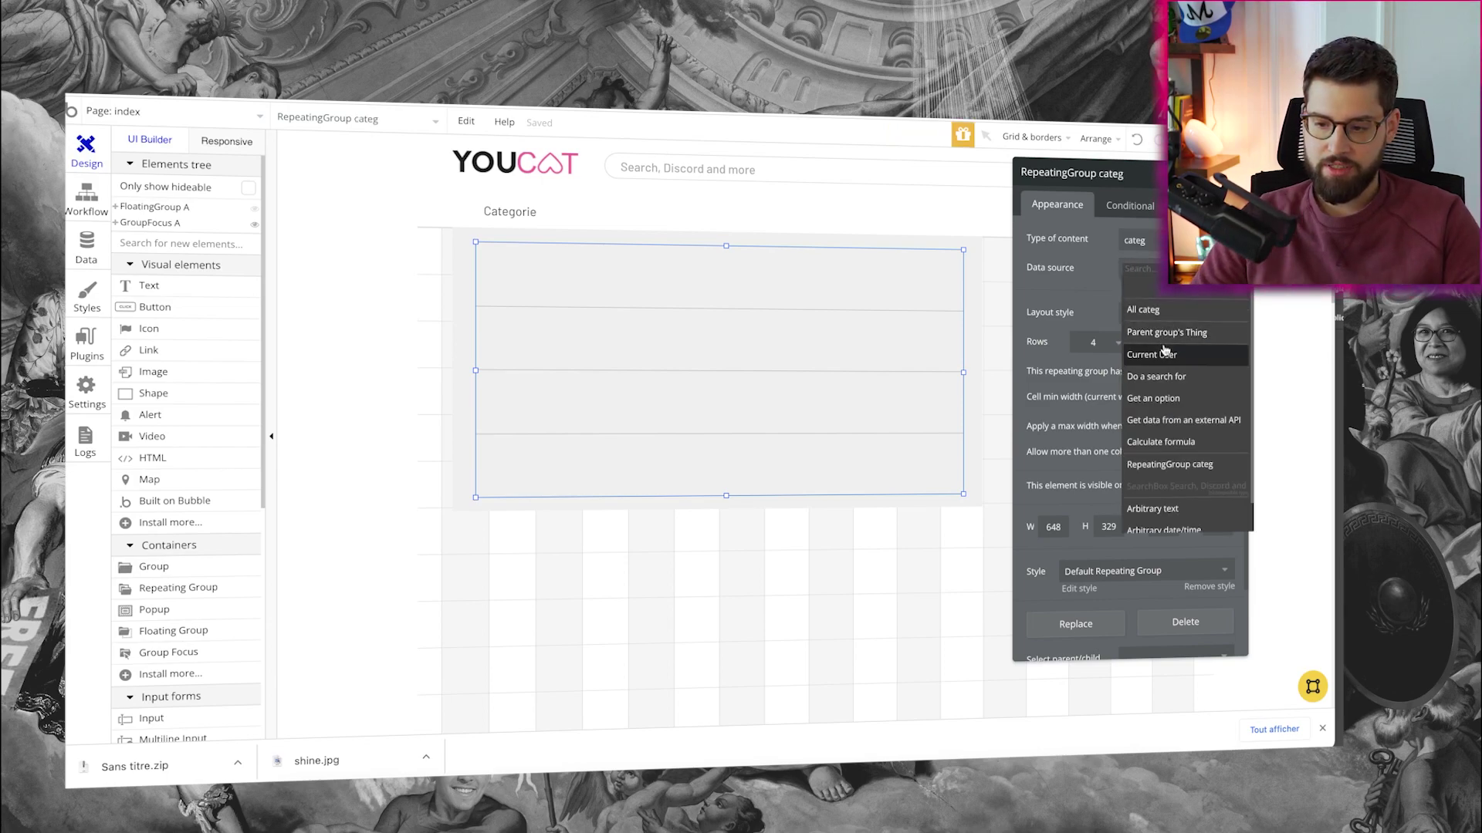
left_click(1150, 311)
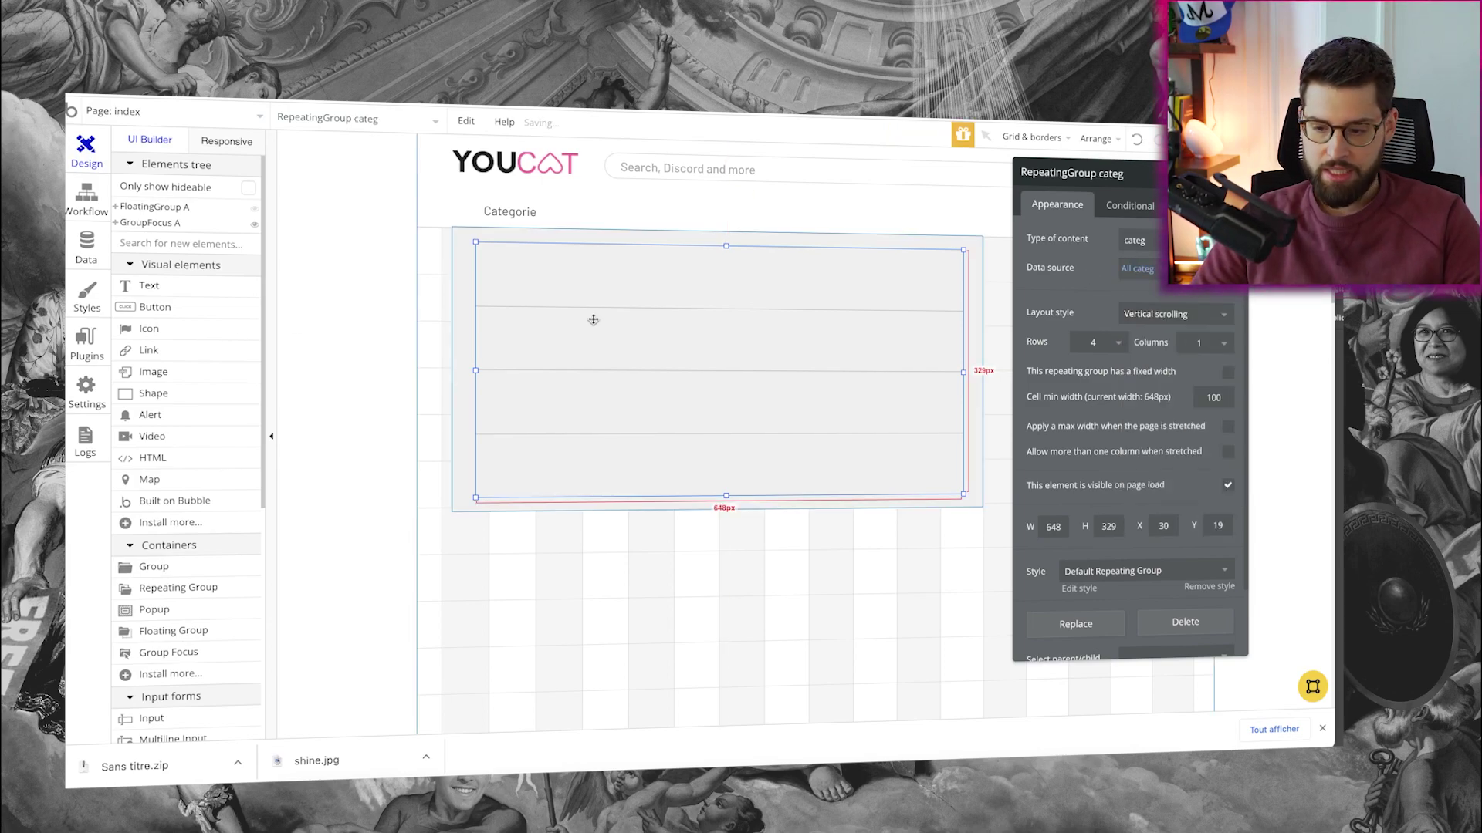
Step: Lay out the repeating group as 2 rows and 3 columns
left_click(1111, 342)
left_click(1090, 415)
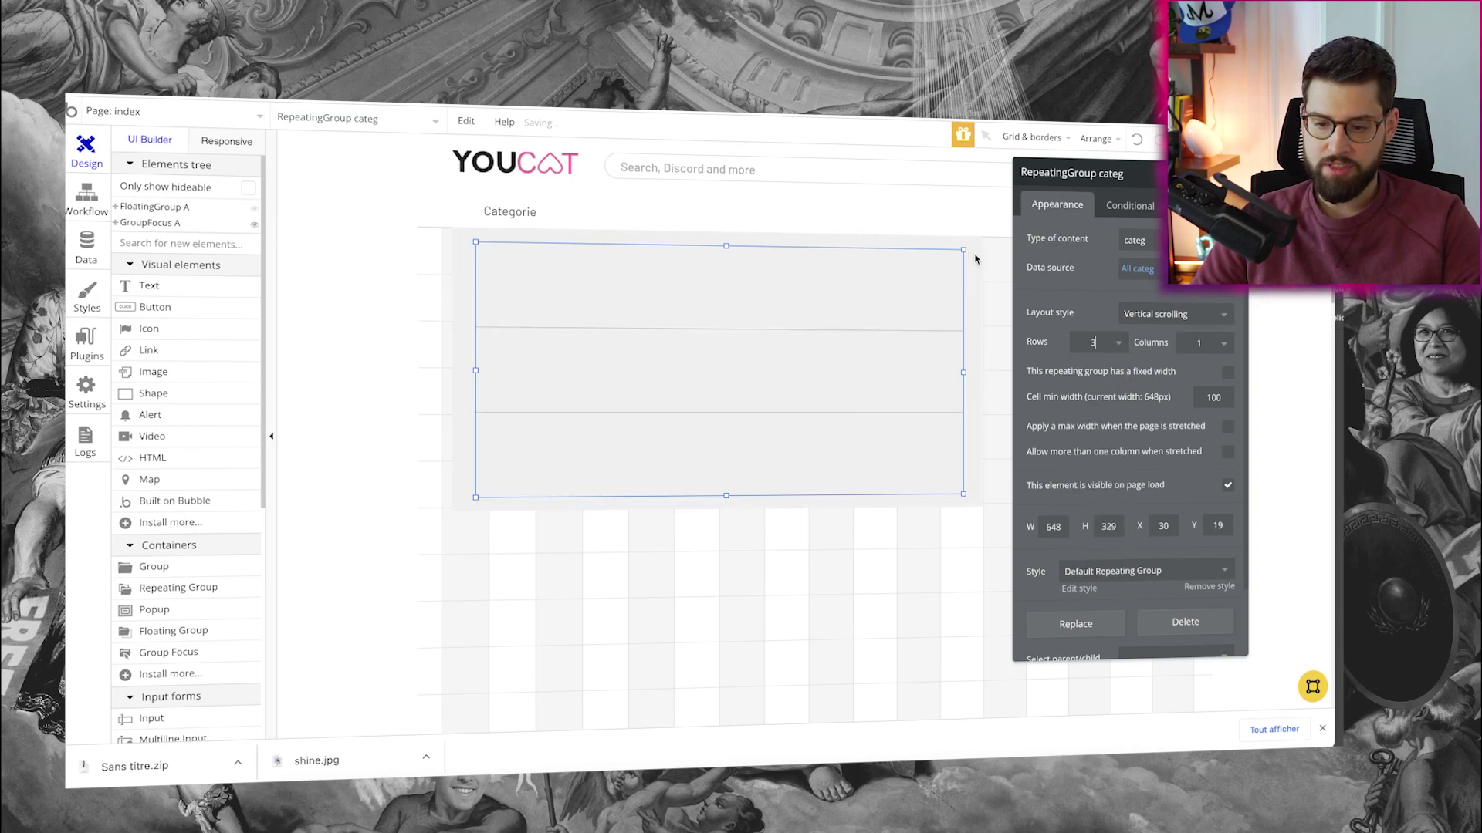
left_click(1090, 388)
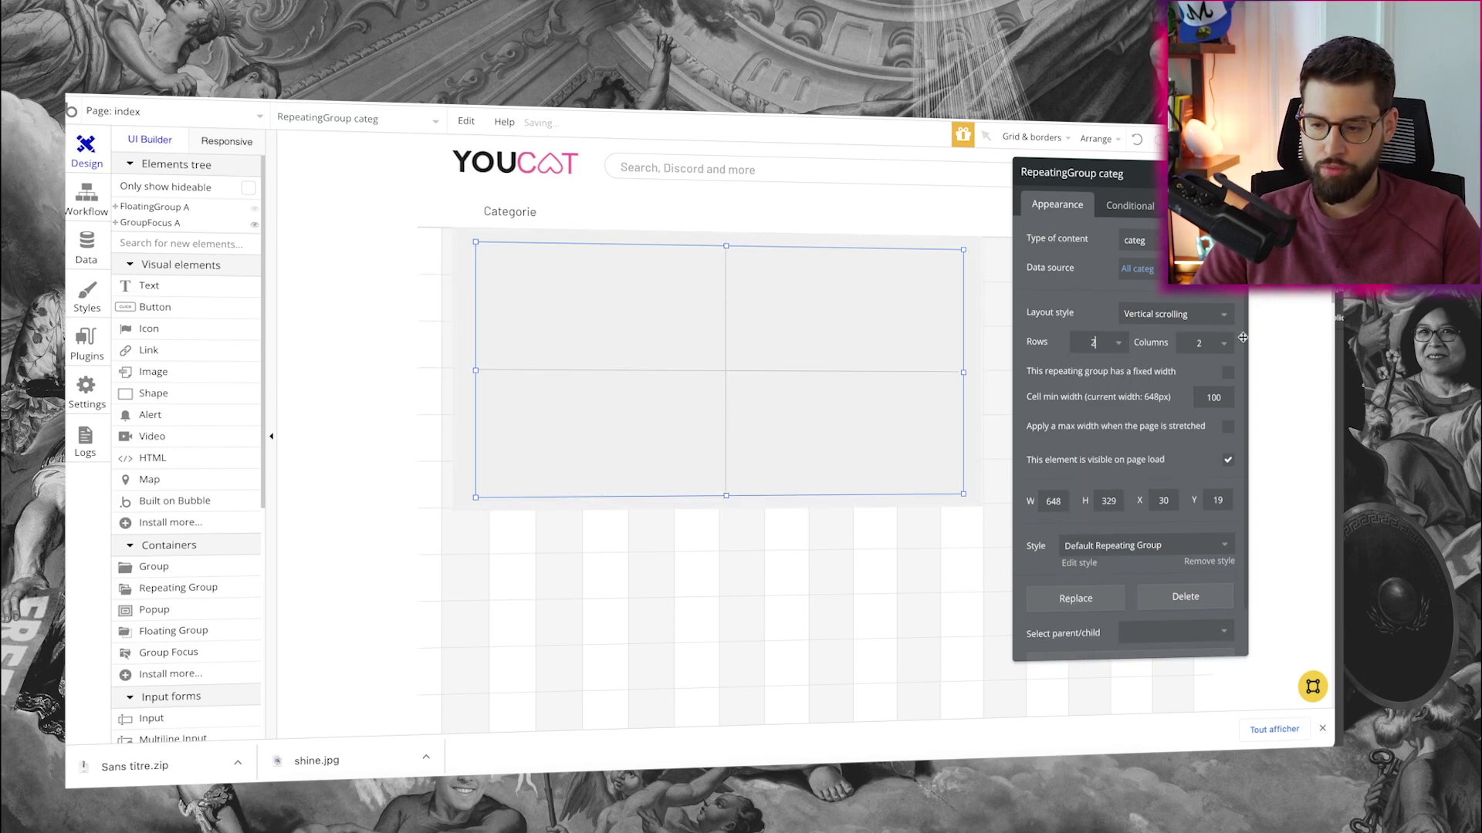
left_click(1227, 345)
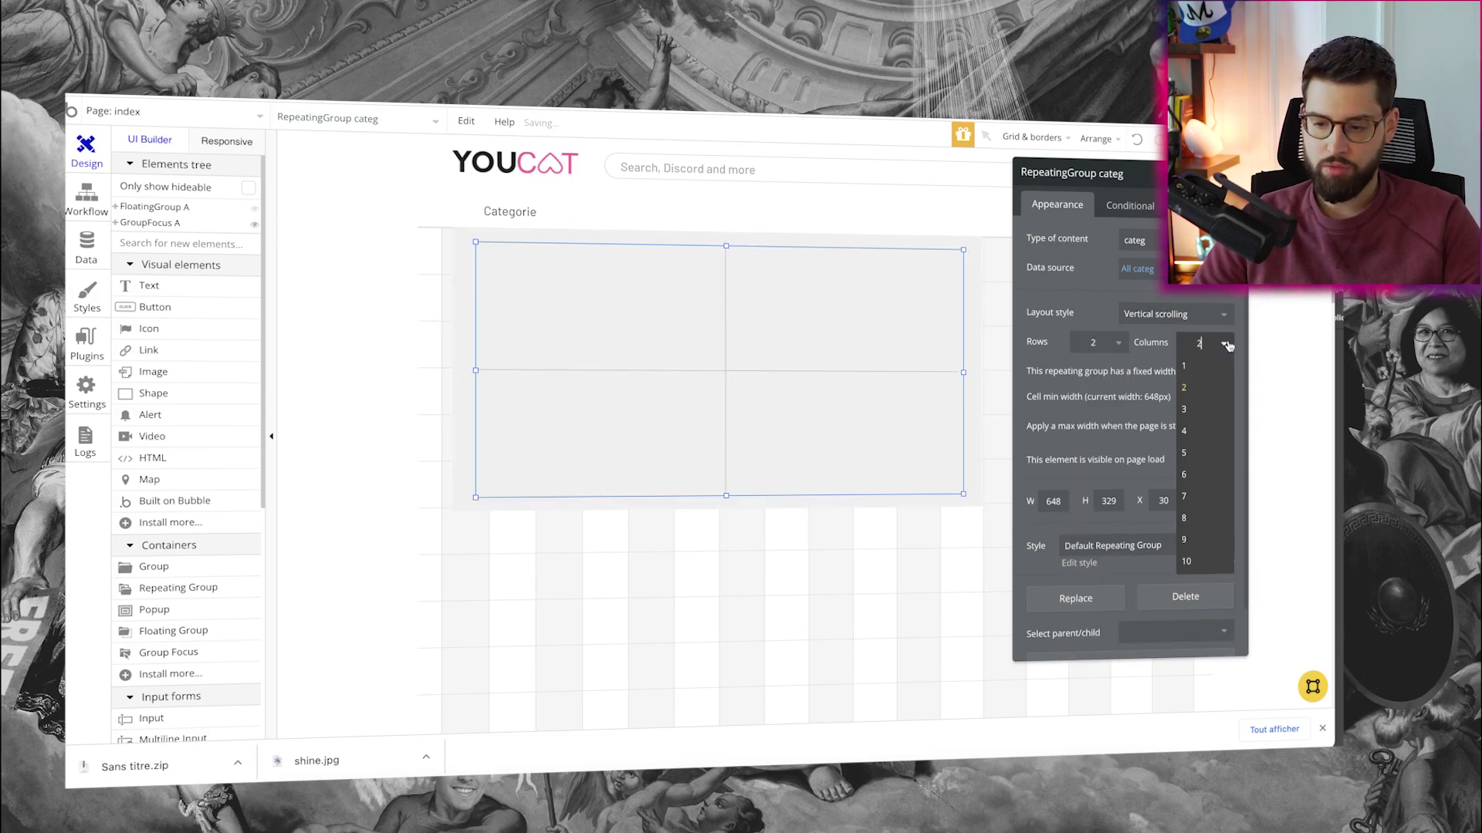
left_click(1192, 409)
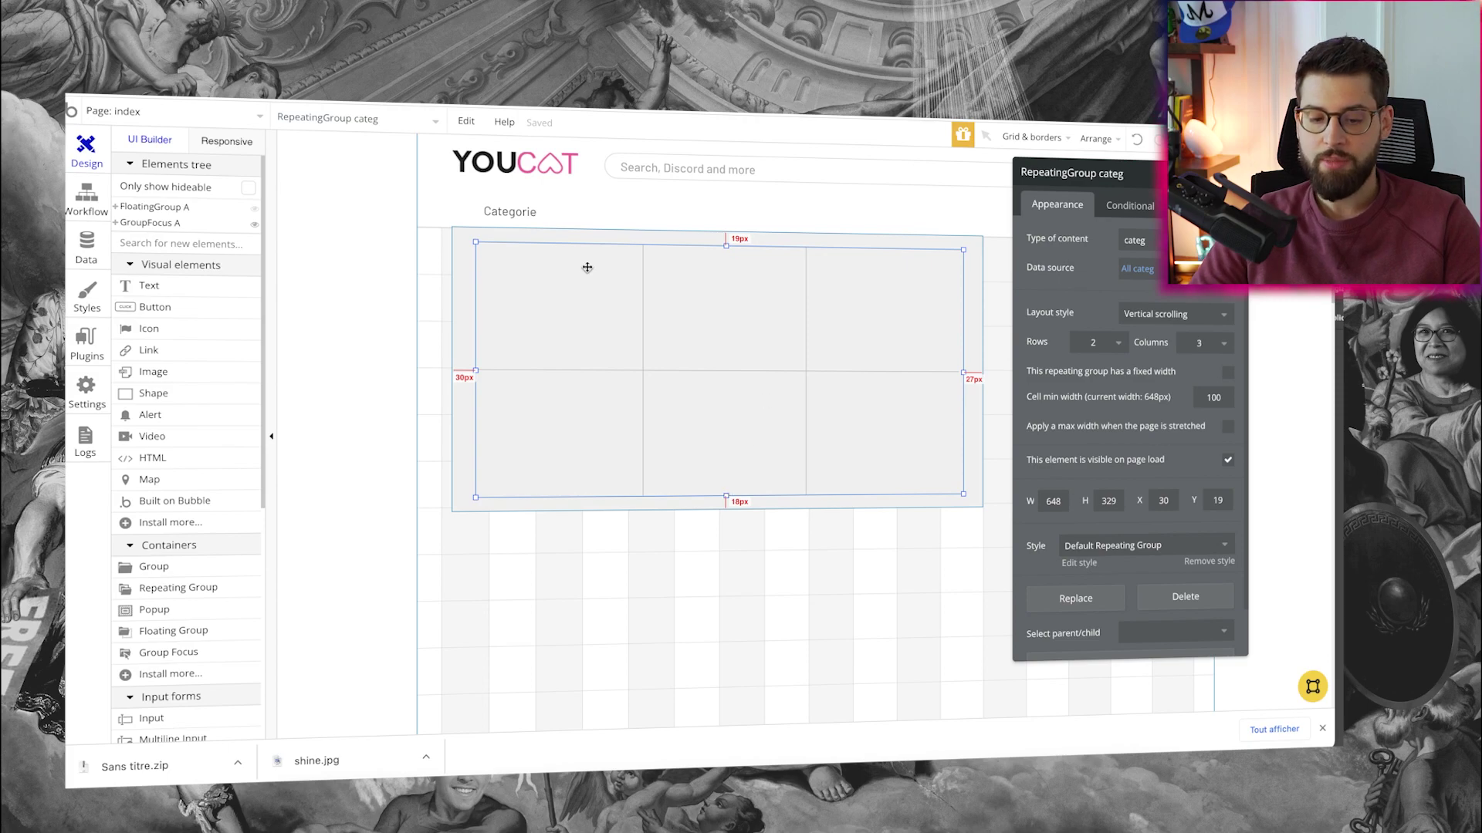
Step: Add a bold, centred text near the bottom of the first cell showing Current cell's categ's Display, widened to about 201 px
left_click(149, 285)
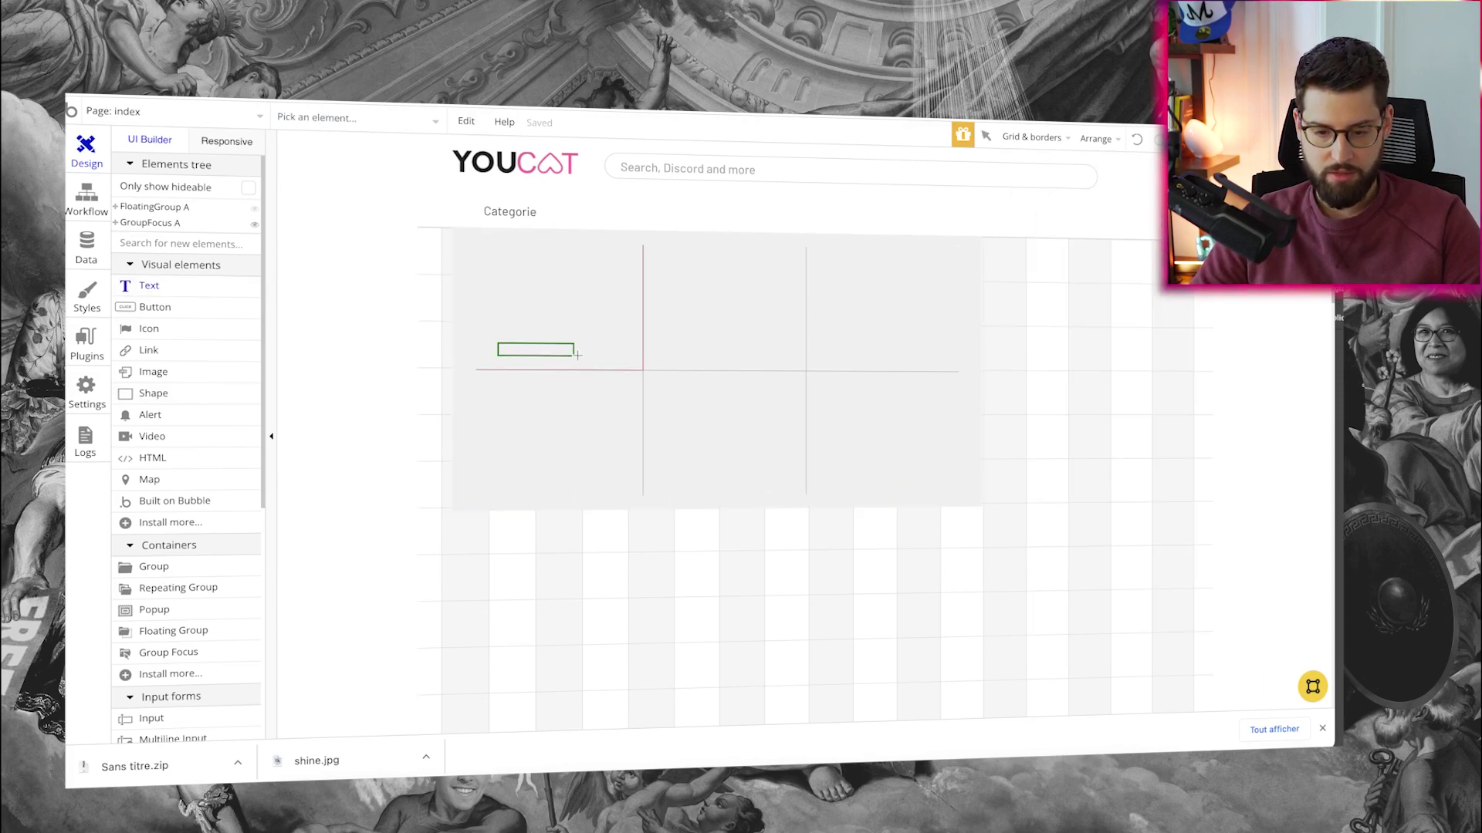
left_click_drag(619, 365, 630, 363)
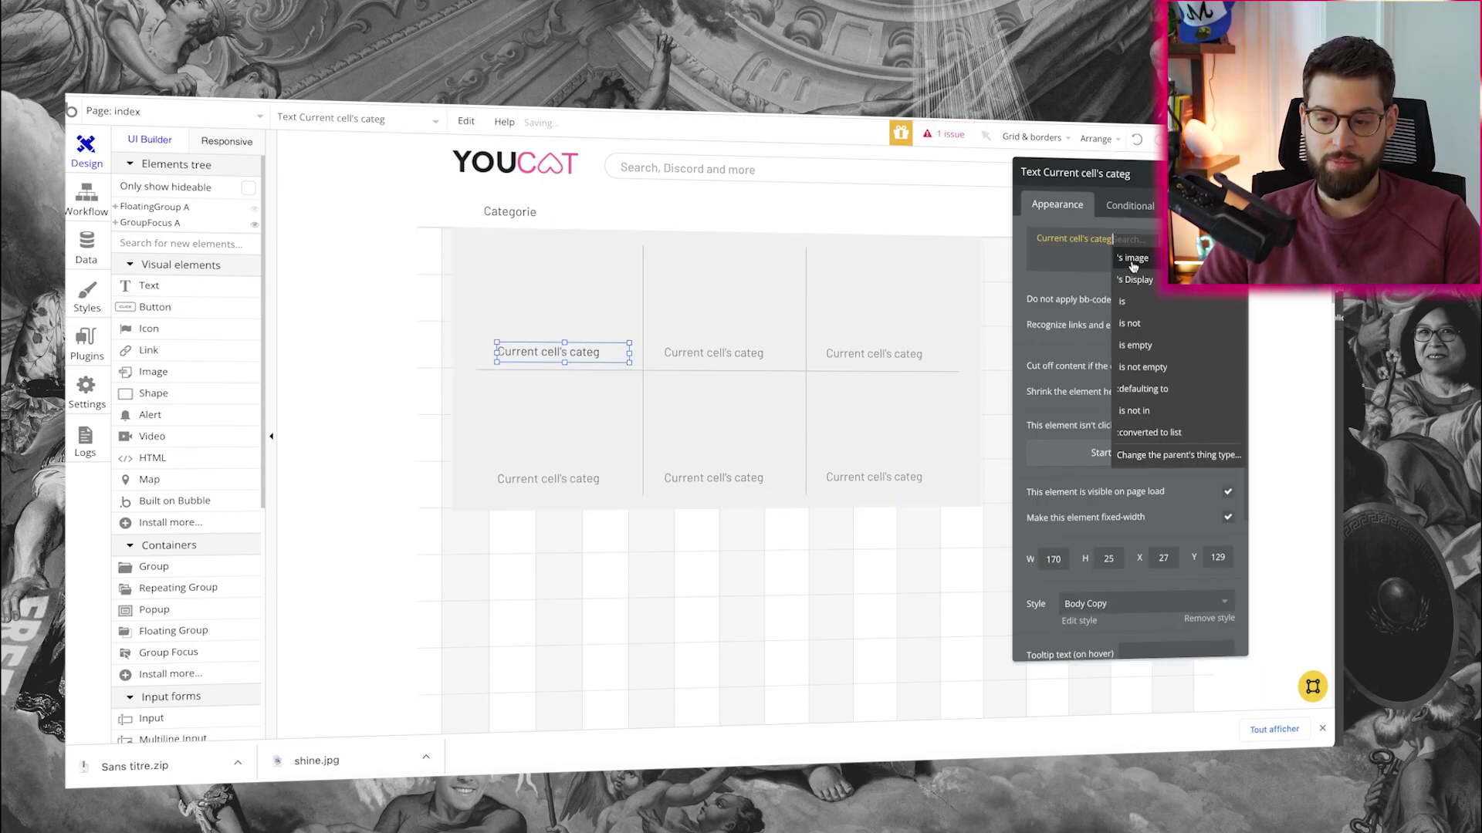
left_click(1133, 281)
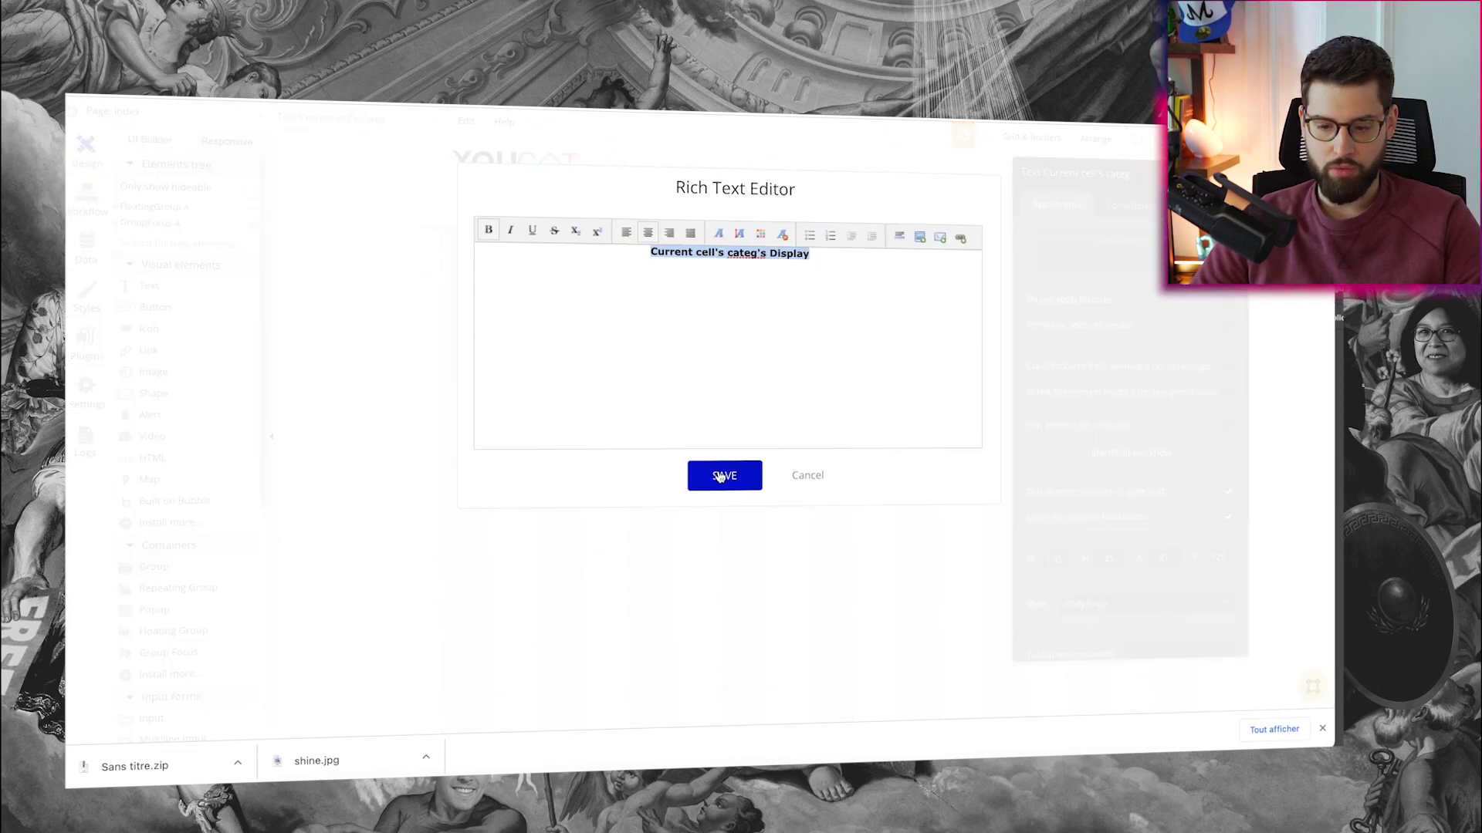
left_click(722, 473)
left_click_drag(496, 352, 480, 352)
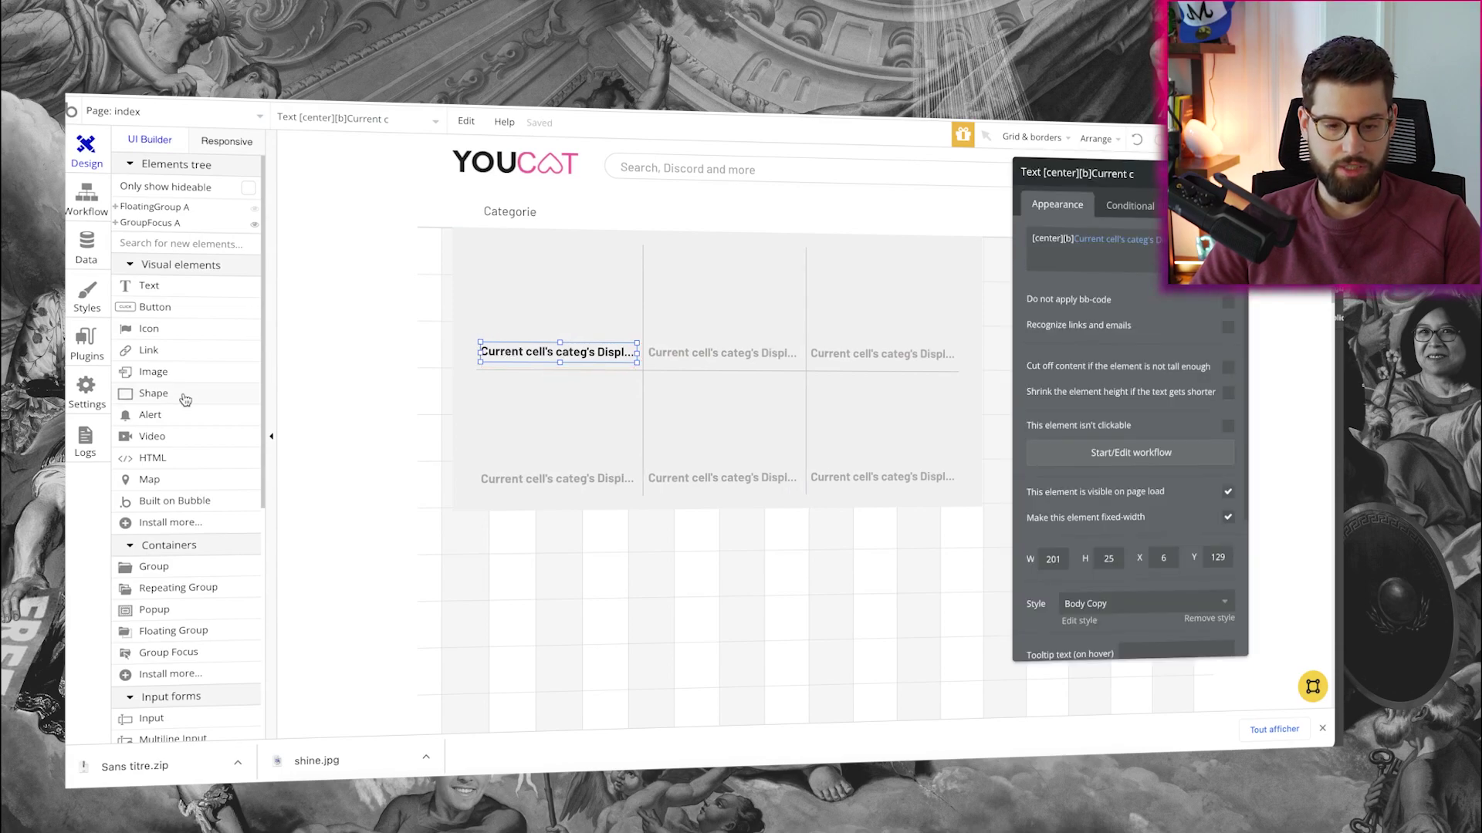
Step: Draw an image element about 159 × 117 px above the category name in the first cell
scroll(182, 608, "down", 10)
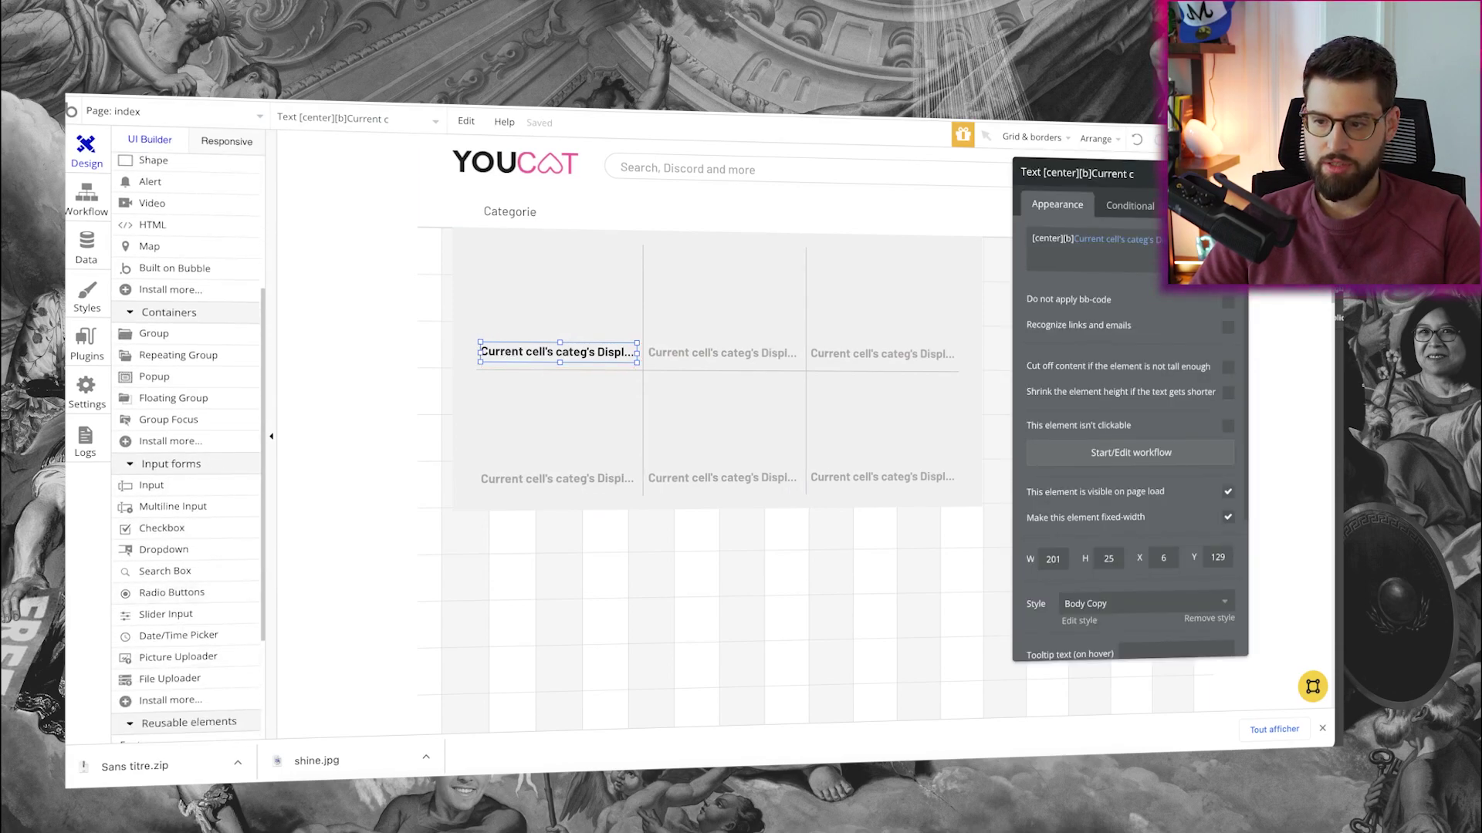
scroll(167, 498, "up", 9)
left_click(153, 325)
left_click_drag(483, 249, 596, 339)
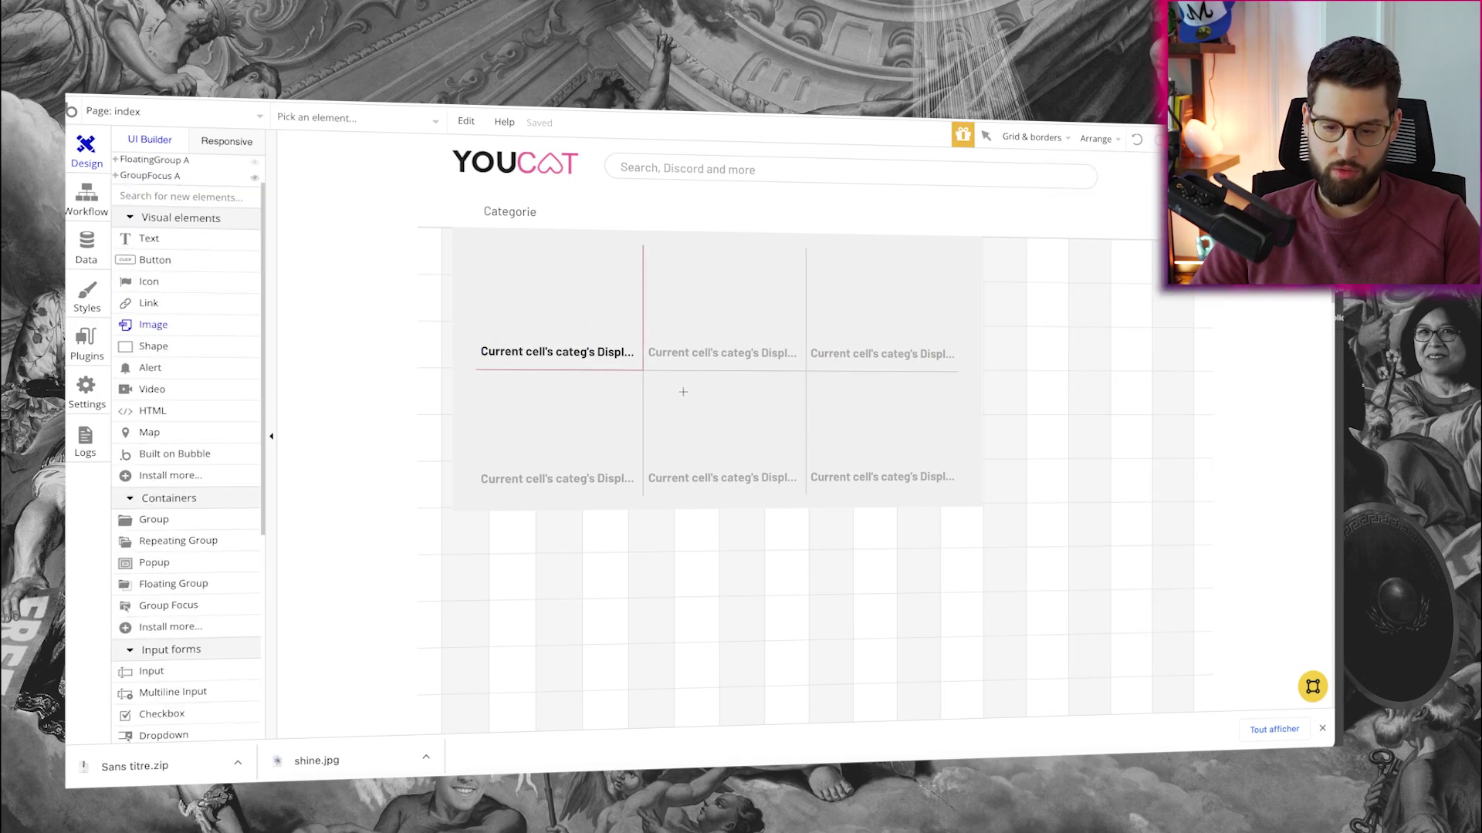
Step: Narrow the repeating group and the category name text so they fit closely around the image
left_click(938, 376)
left_click_drag(963, 373, 949, 371)
left_click(531, 365)
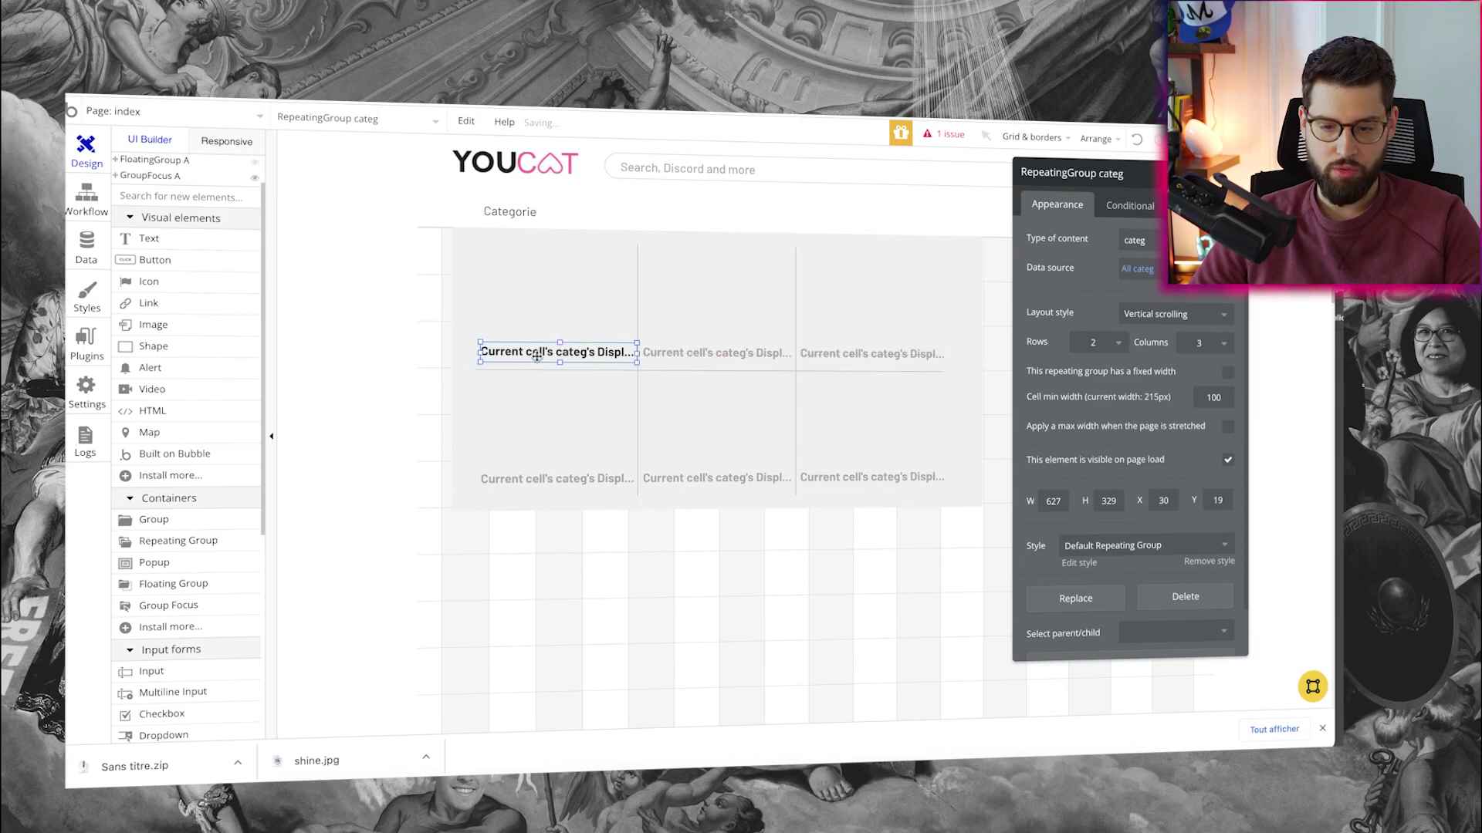
left_click_drag(634, 353, 597, 352)
Step: Set the cell image's dynamic source to Current cell's categ's image
left_click(559, 300)
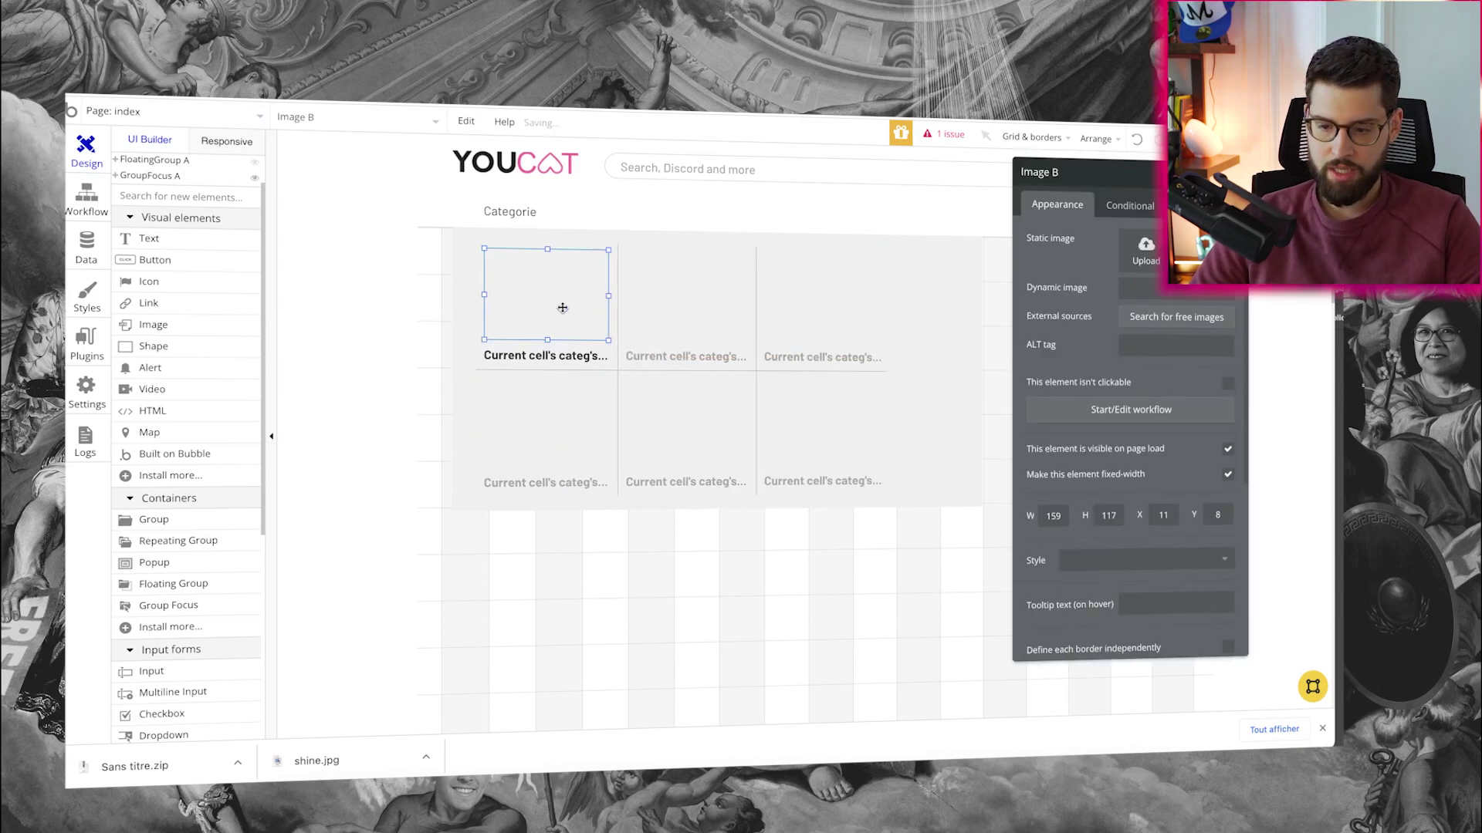
left_click(1217, 294)
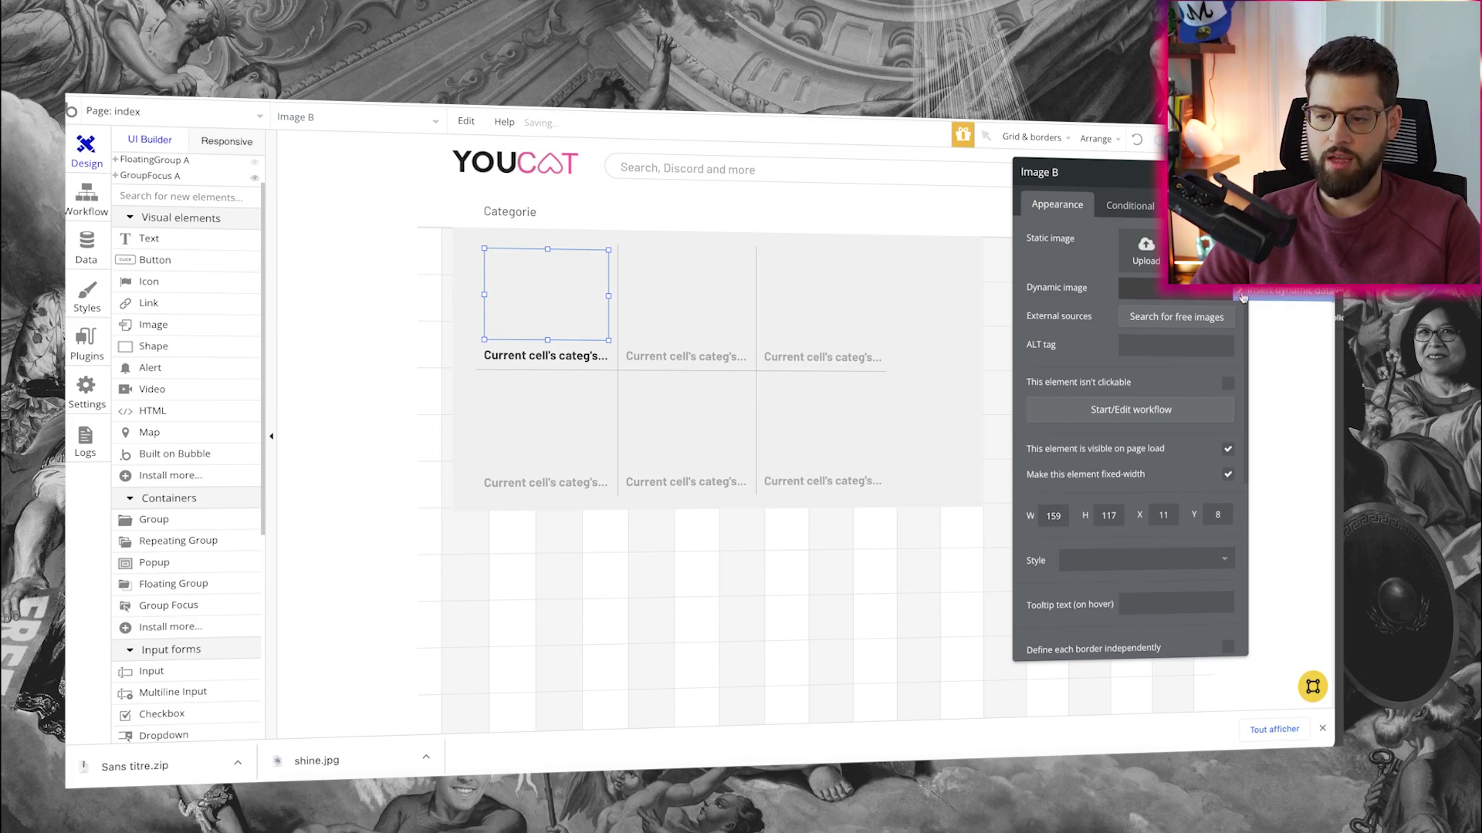
left_click(1242, 297)
left_click(1128, 321)
left_click(1128, 322)
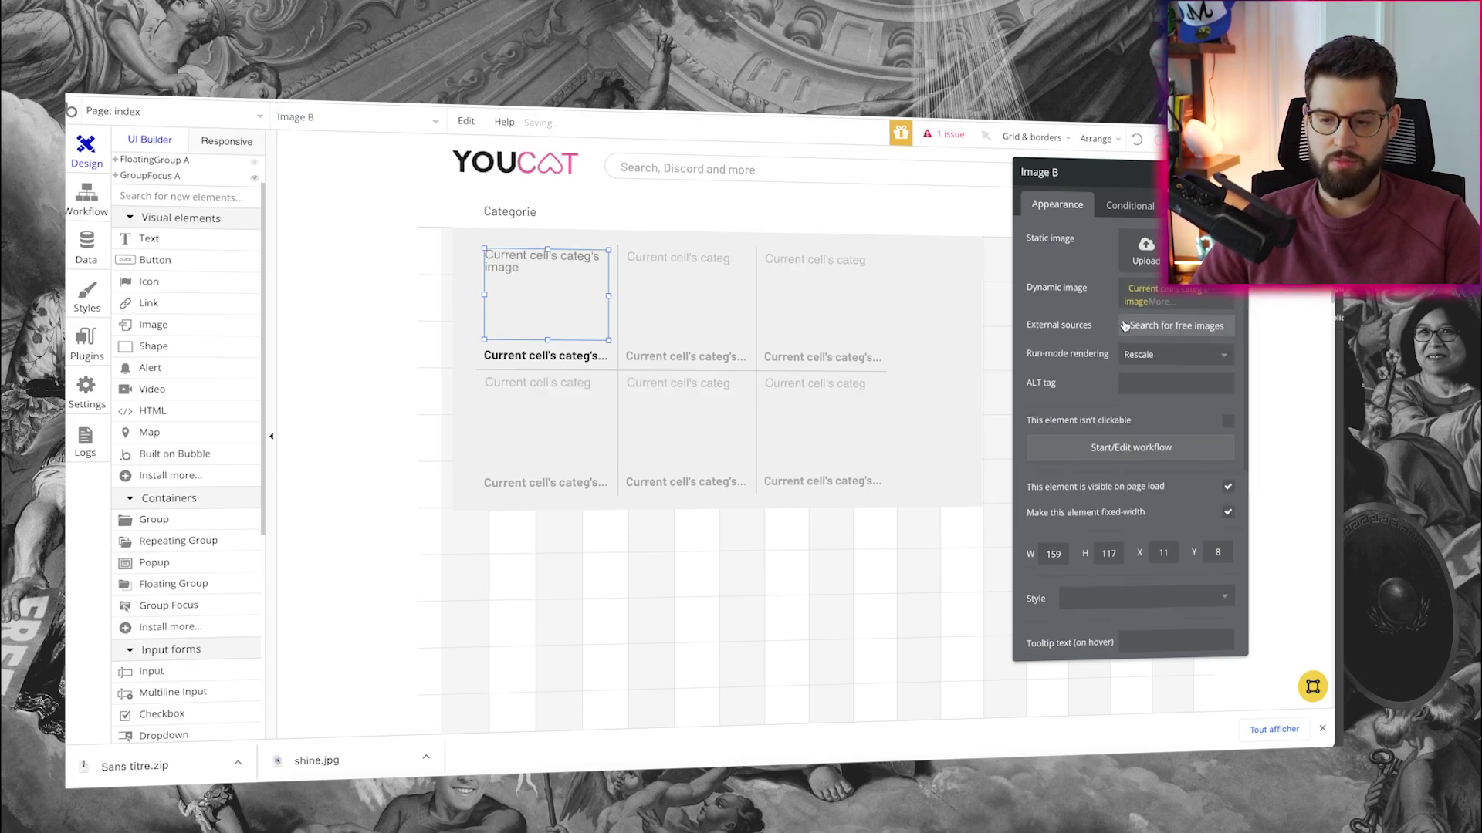
Step: Process the cell image with Imgix, resizing it to fit the dimensions by cropping
left_click(1155, 301)
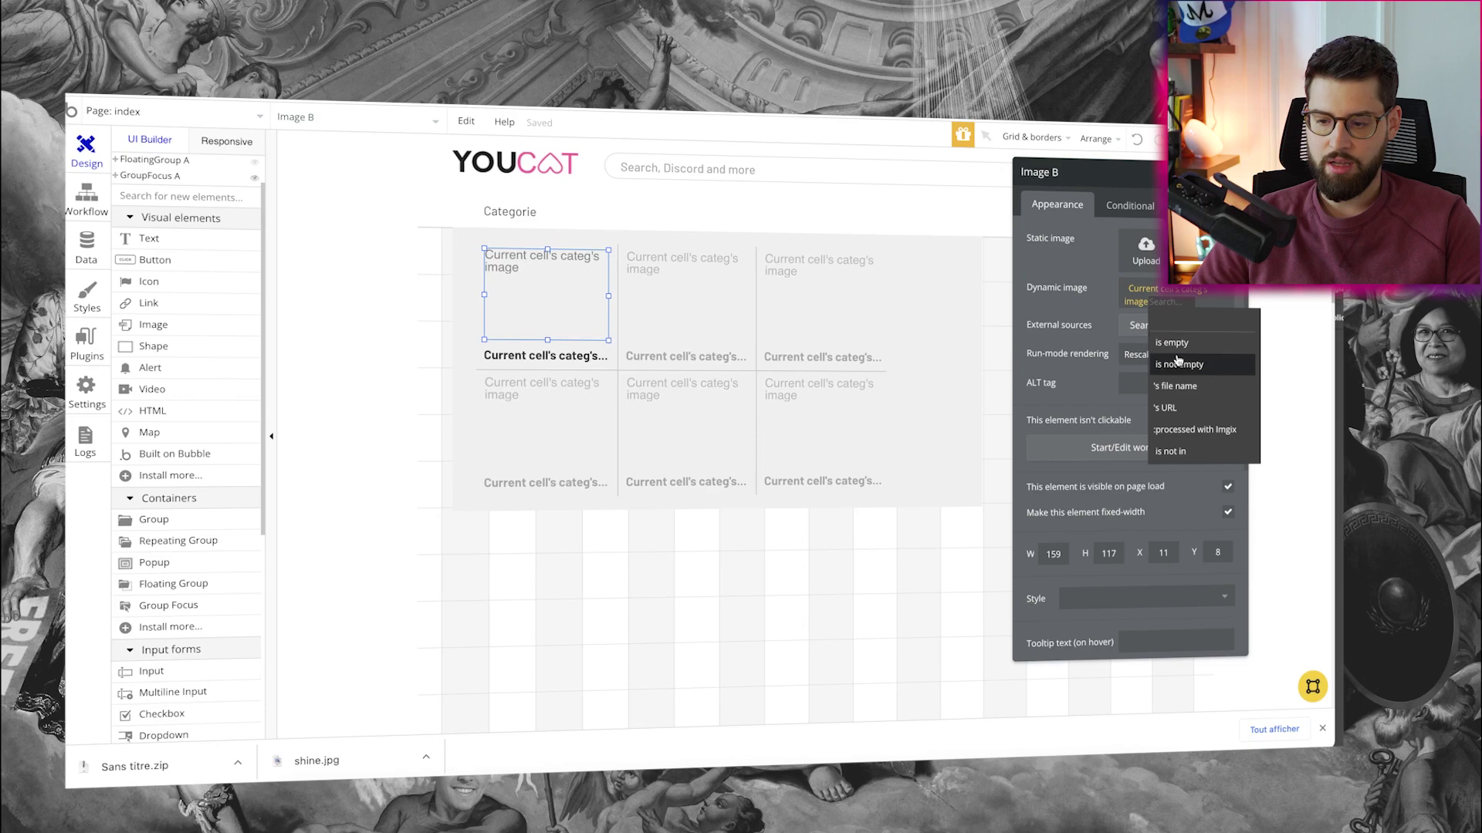
left_click(1193, 430)
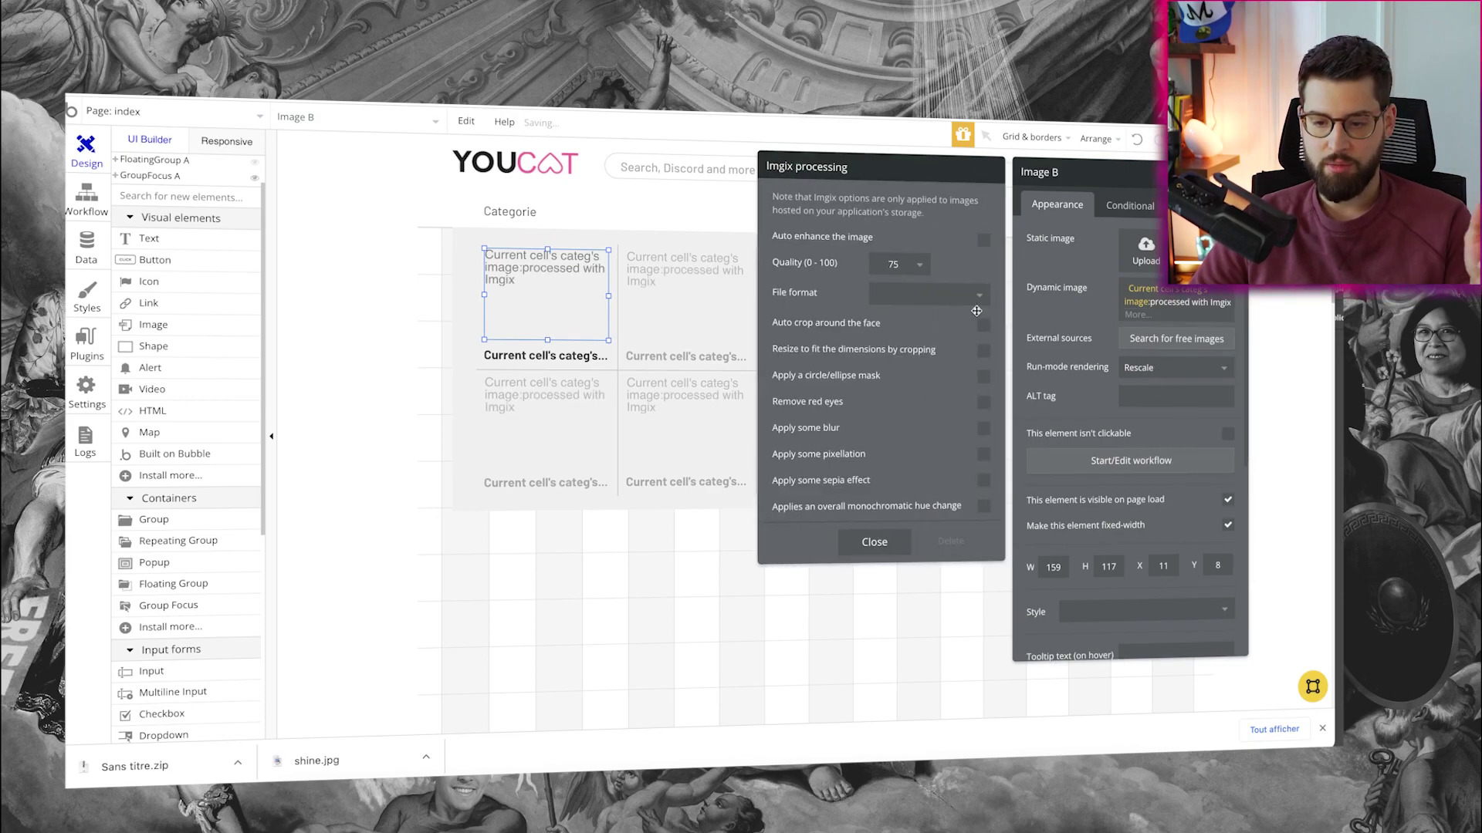
left_click(984, 352)
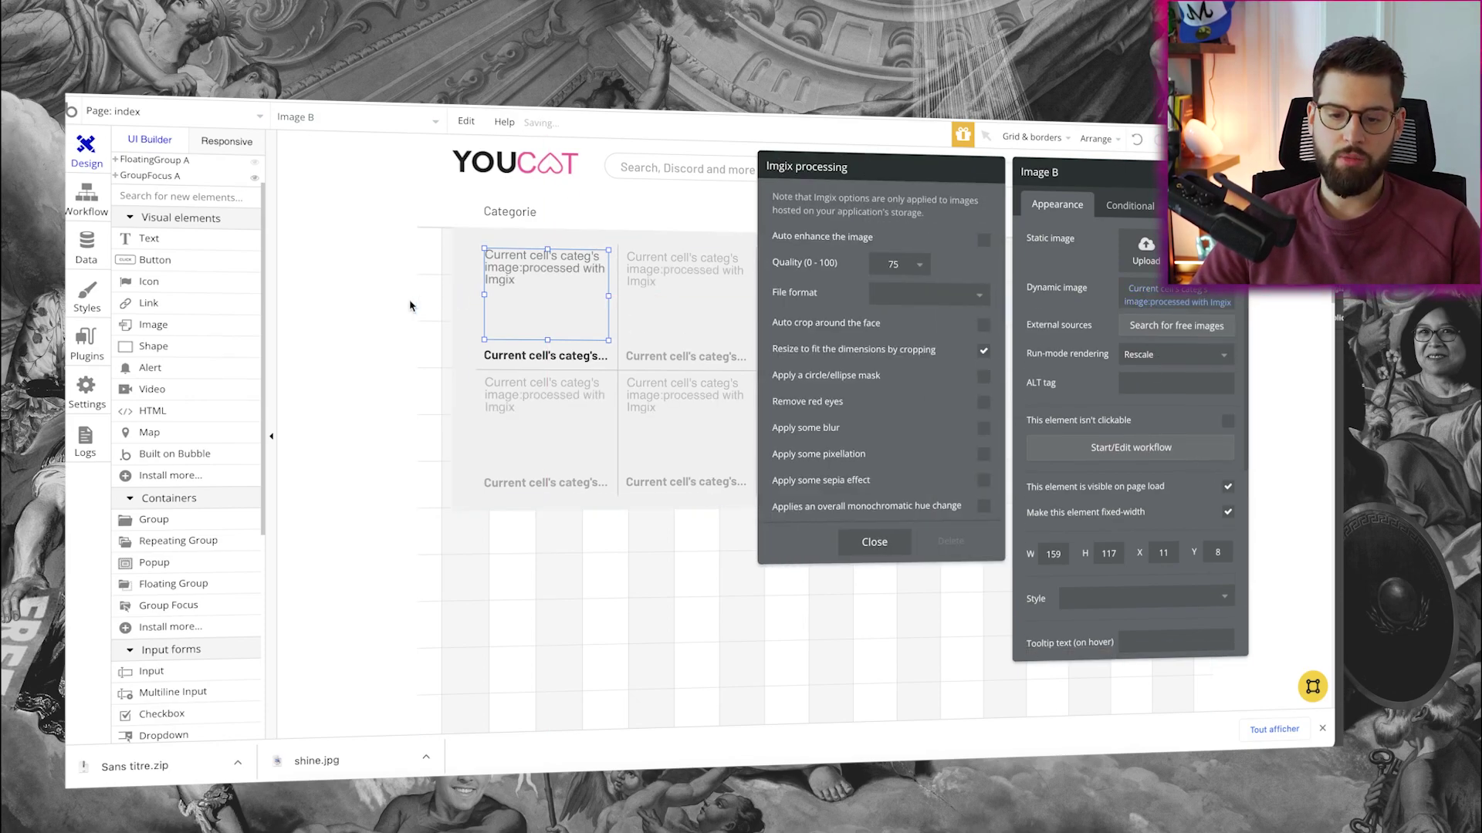
left_click(392, 338)
Step: Create a workflow that shows the group focus when the Categorie text is clicked
double_click(509, 212)
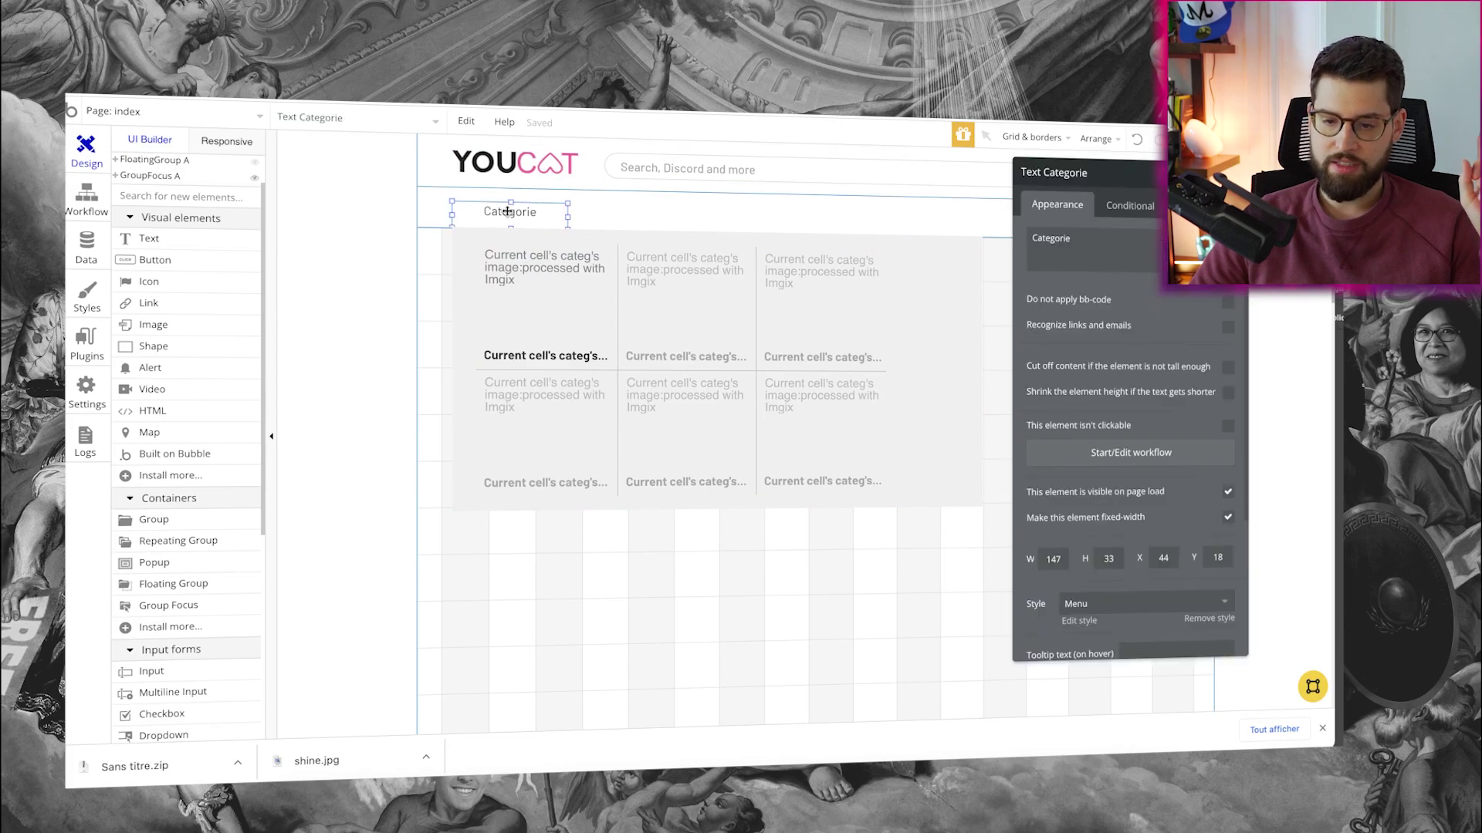
left_click(1103, 457)
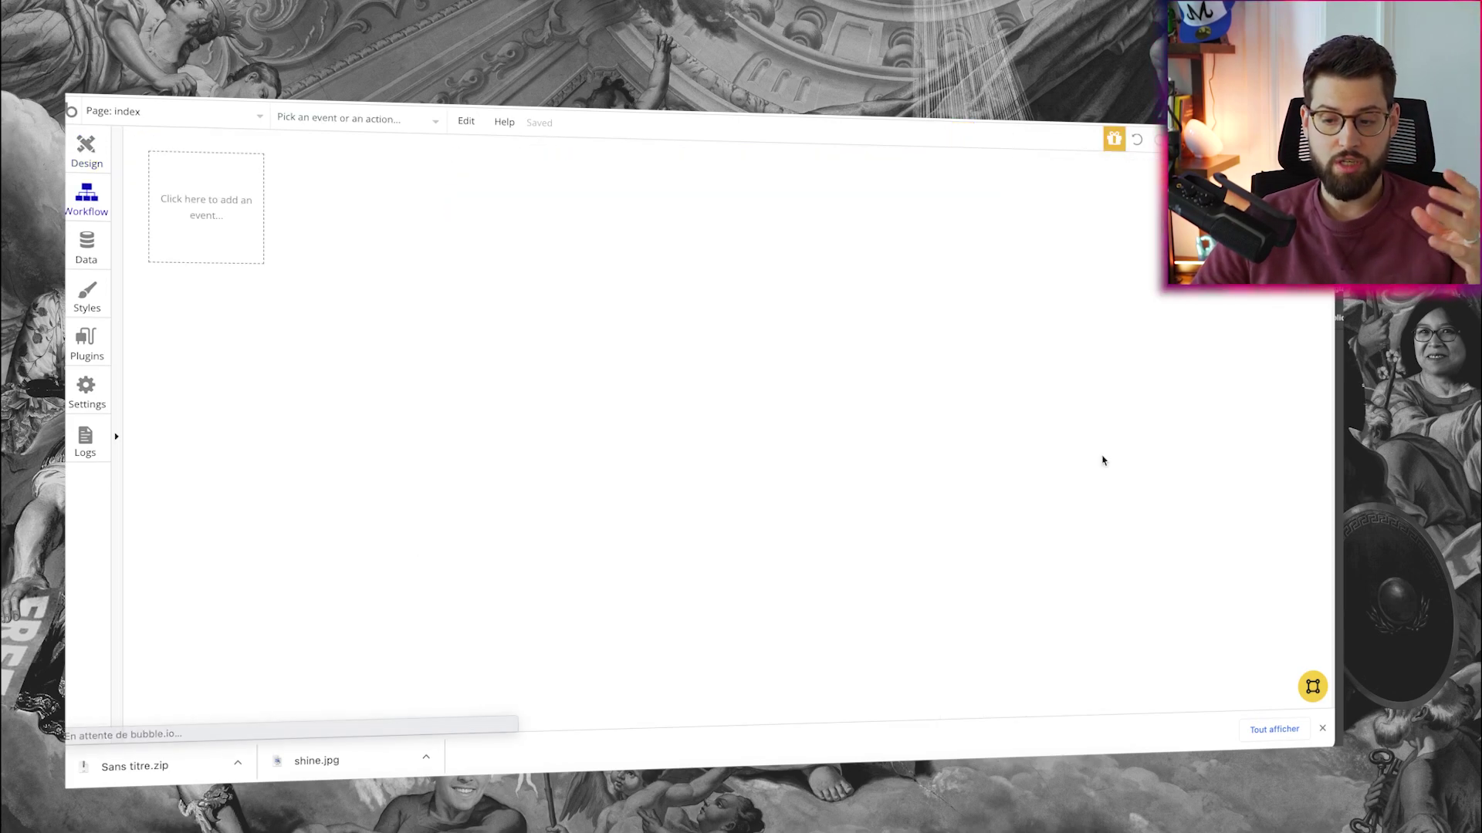
left_click(205, 222)
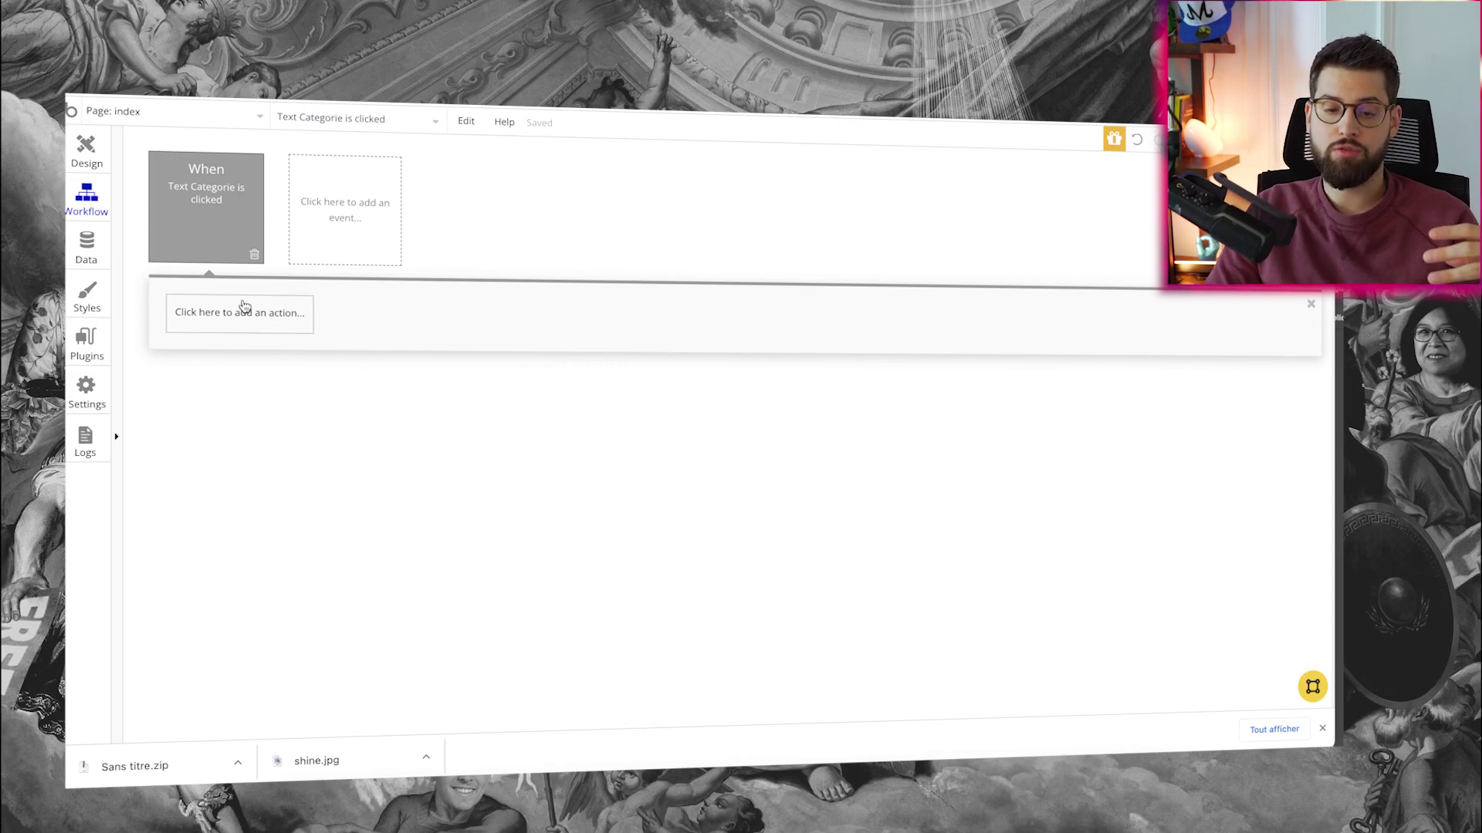
left_click(242, 305)
type("sho")
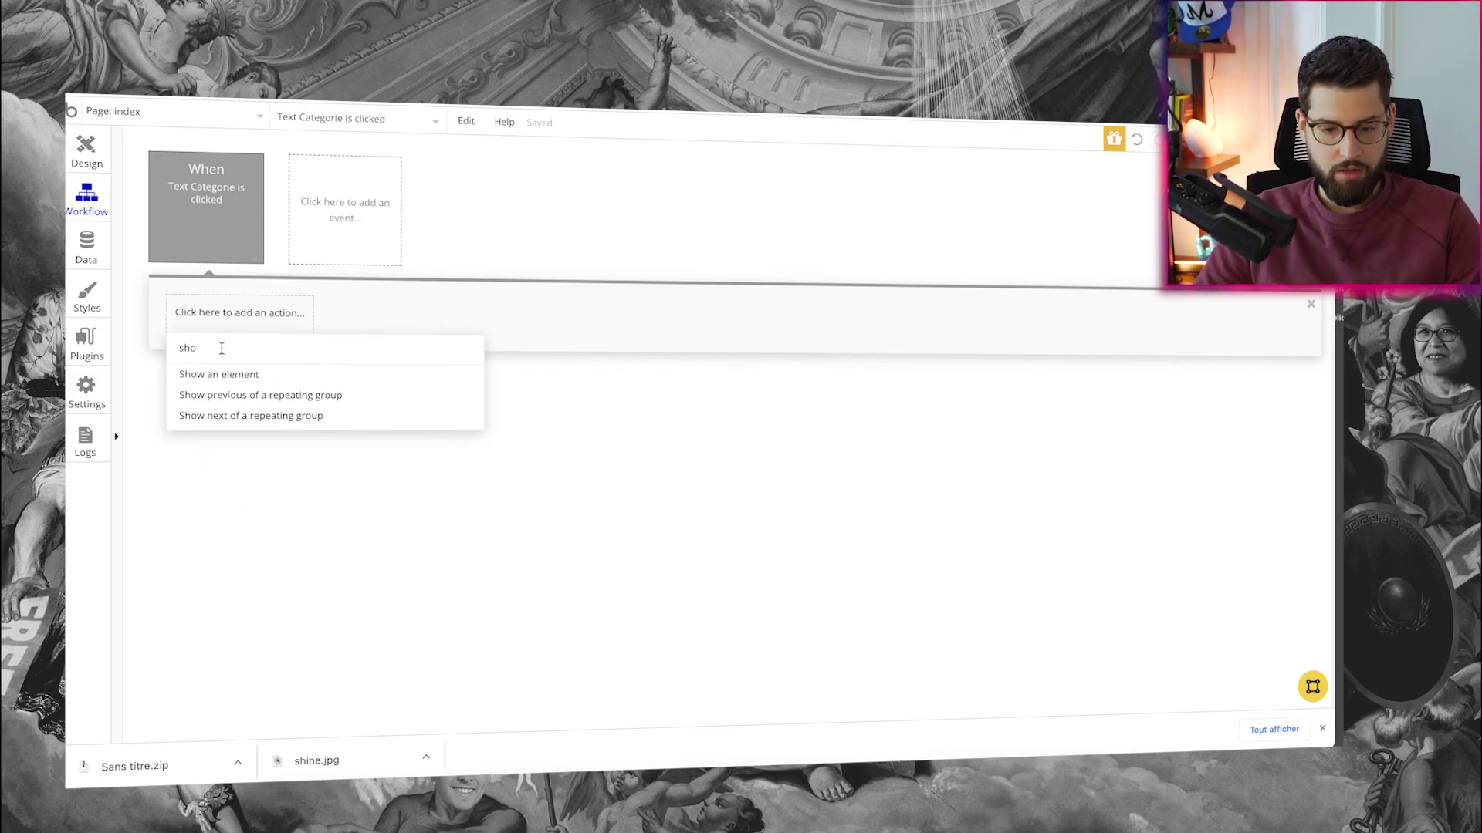
left_click(223, 376)
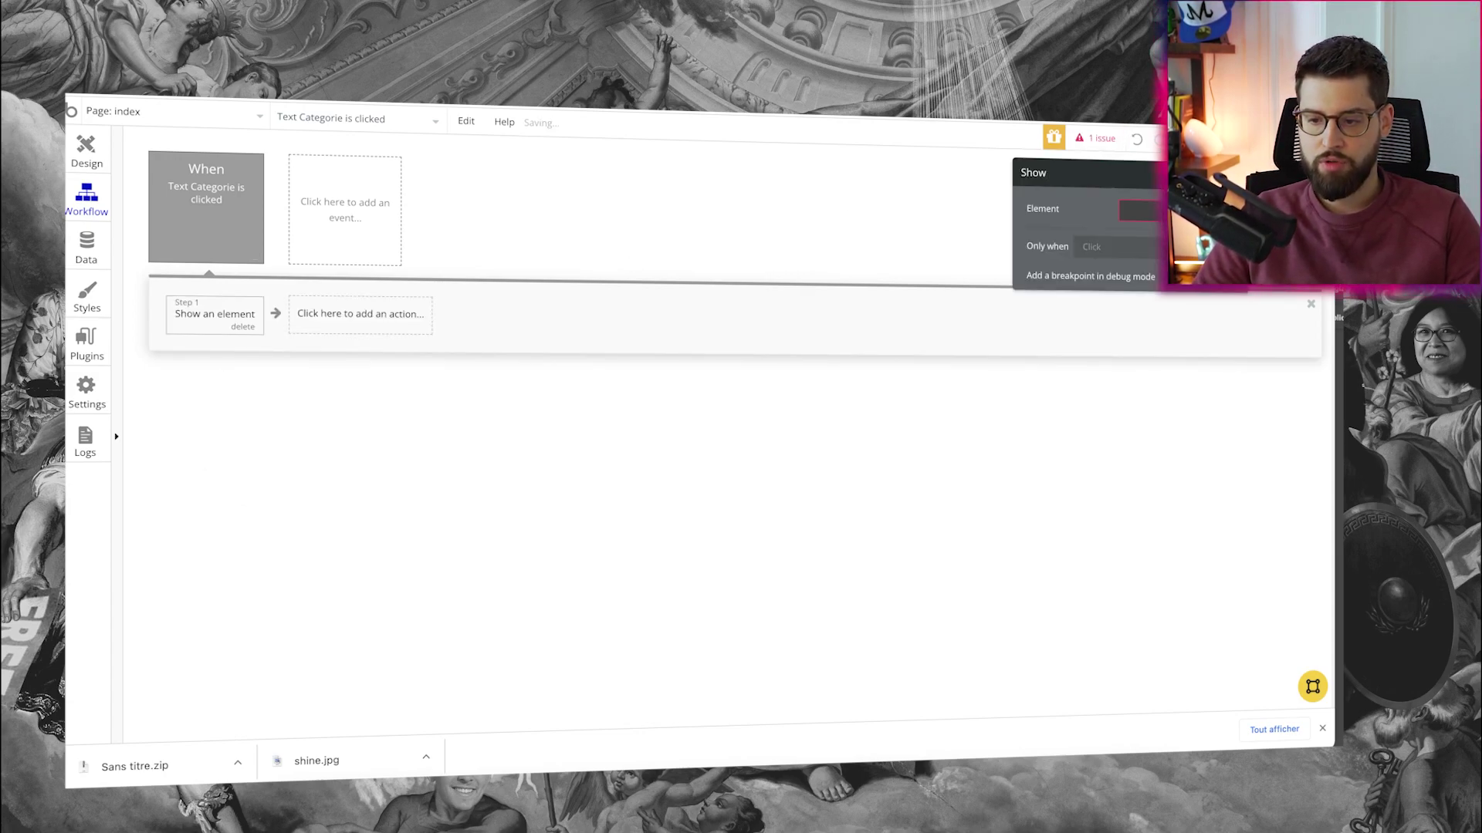
left_click(1154, 369)
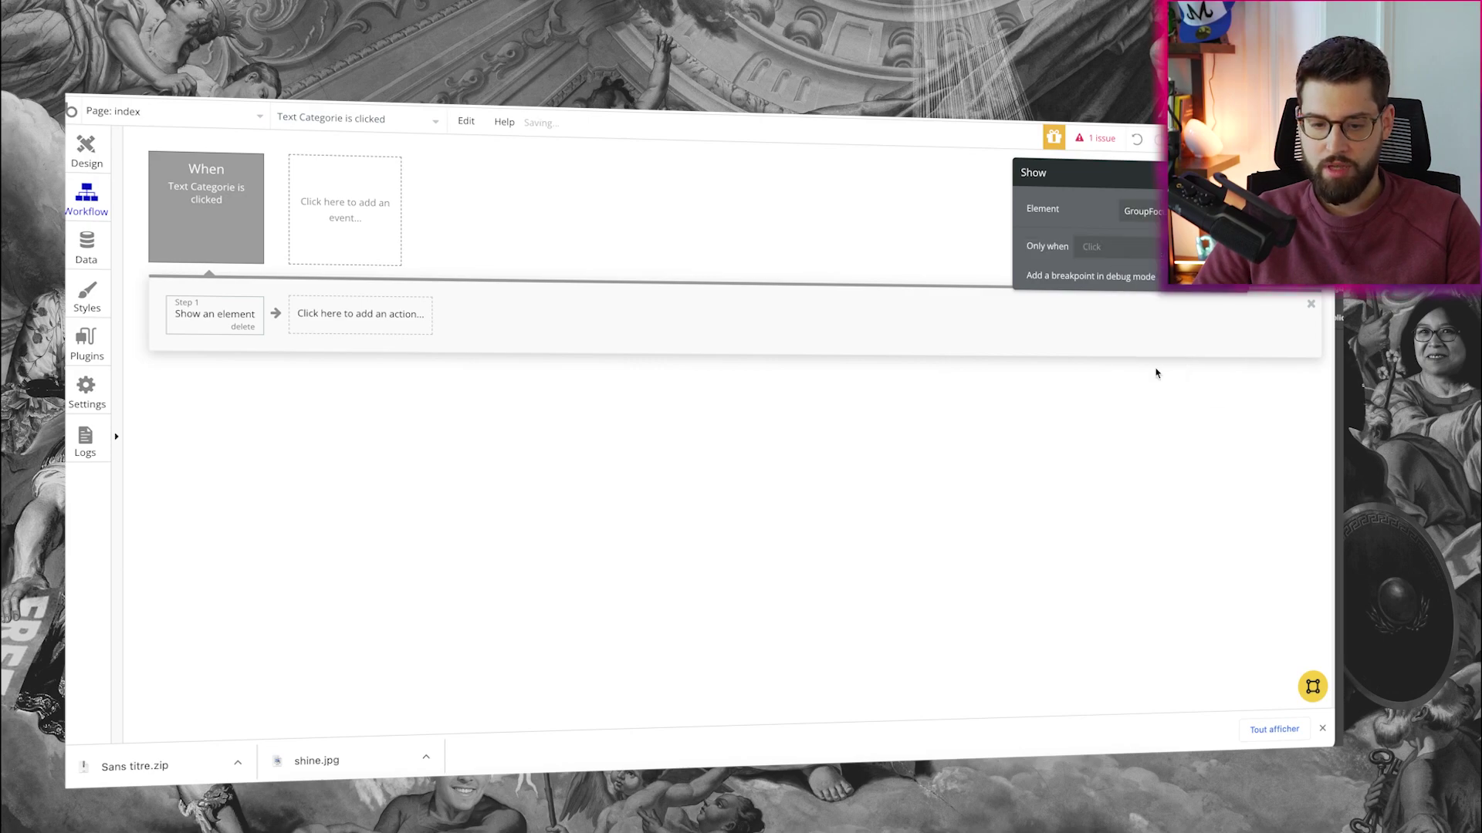
Step: Test the Categorie menu in the page preview by opening it, closing it and opening it again
left_click(186, 182)
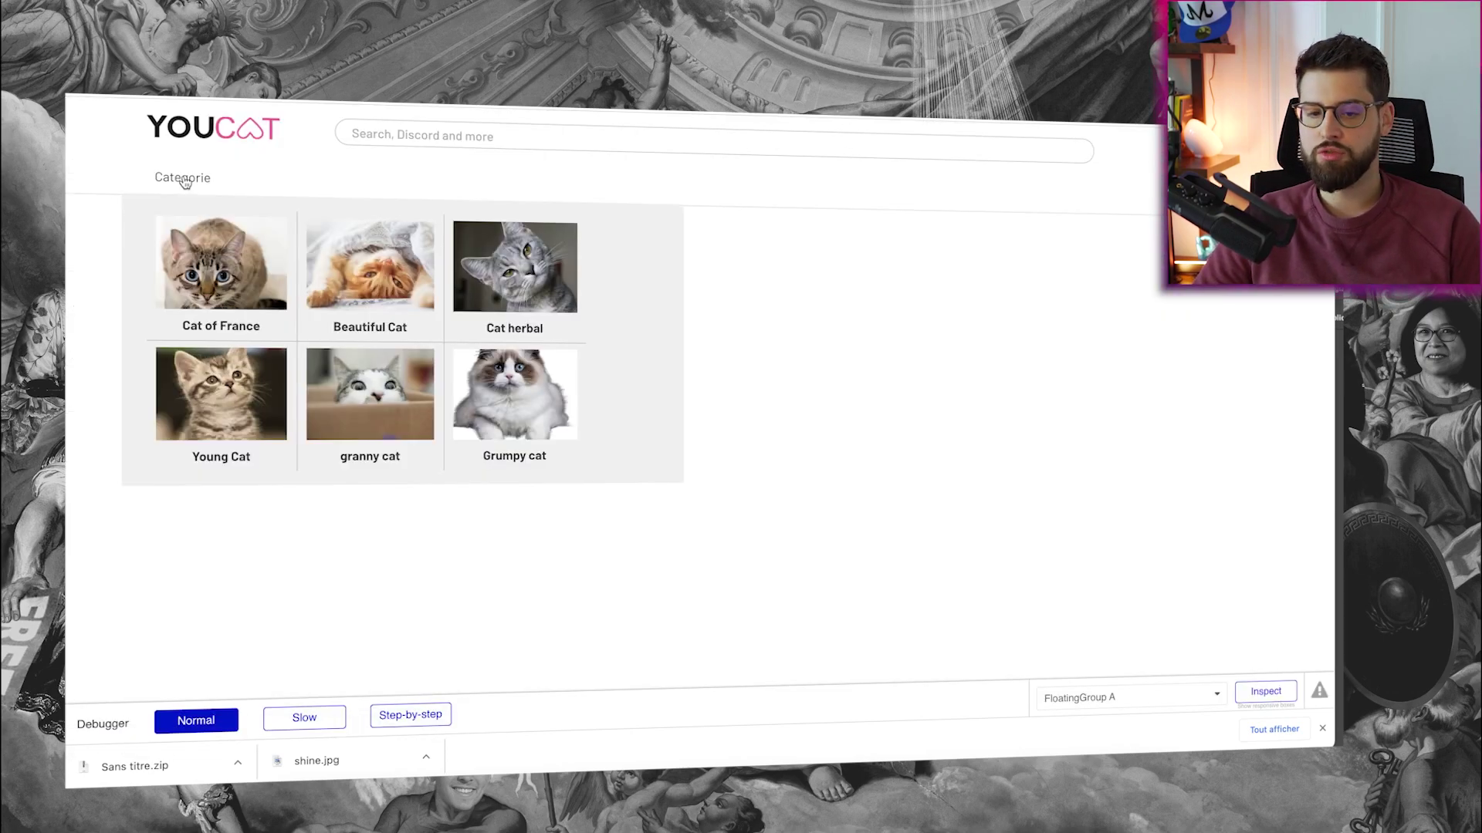
left_click(84, 316)
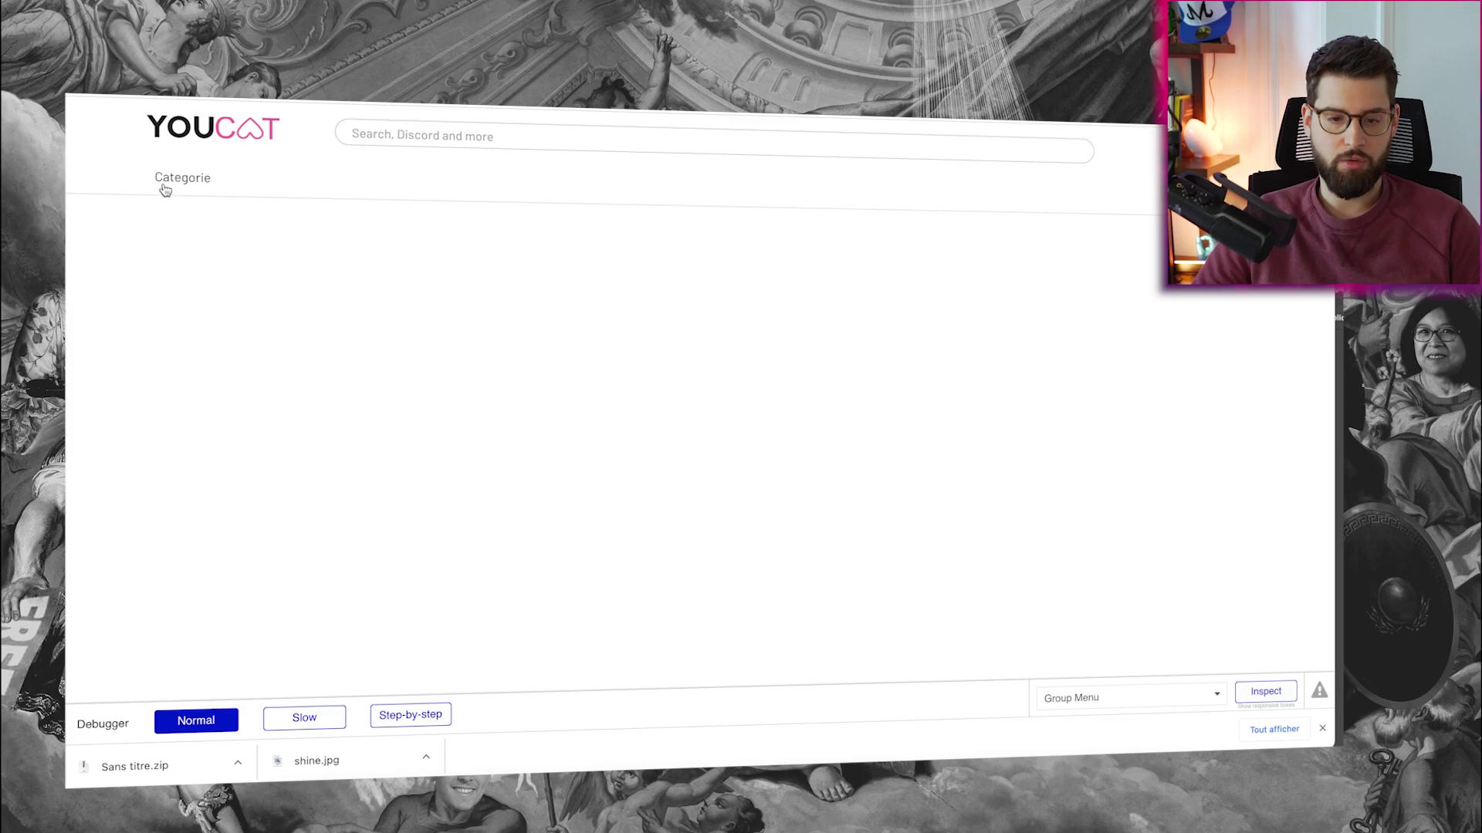
left_click(166, 188)
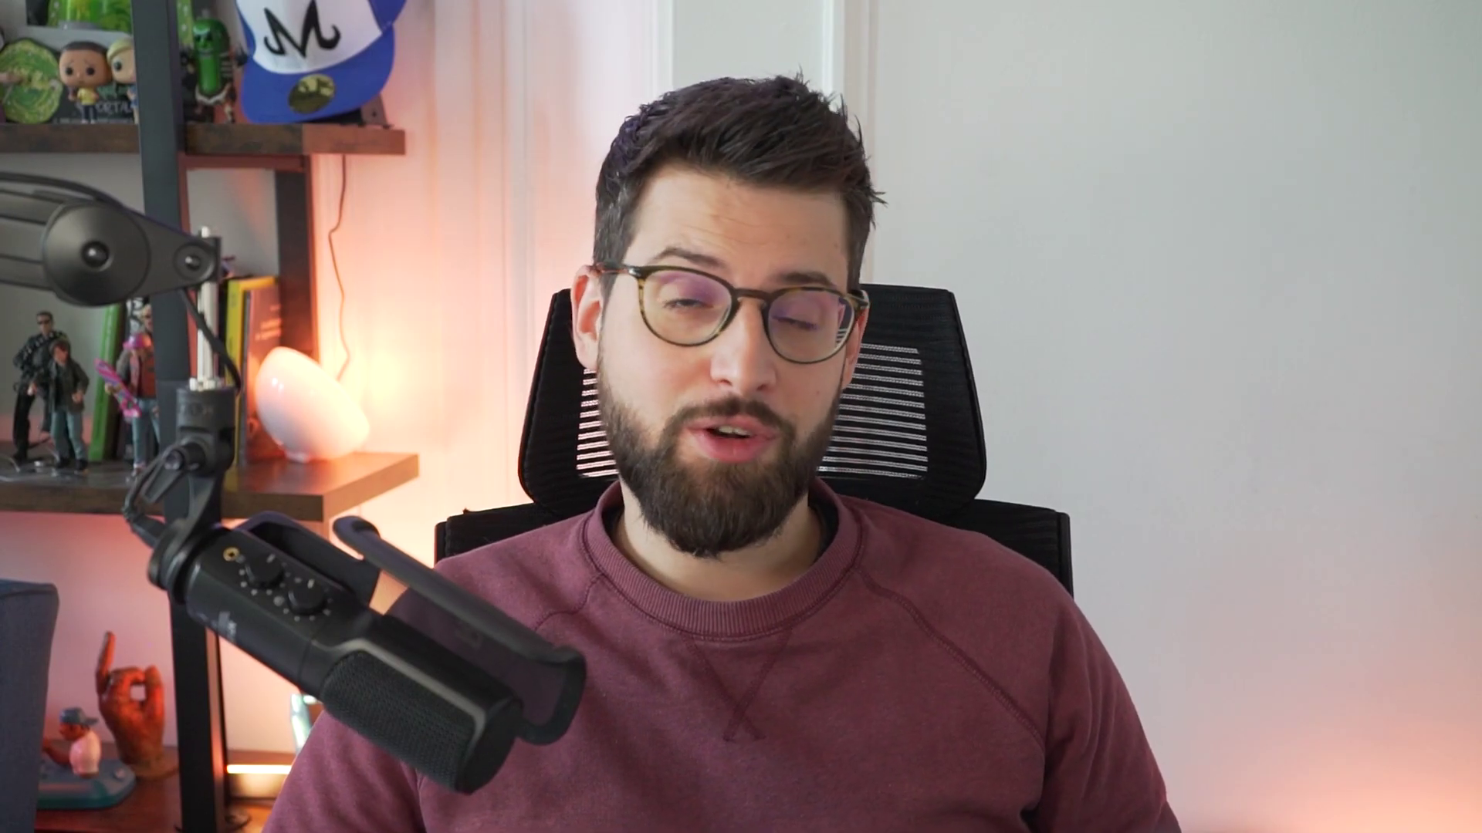